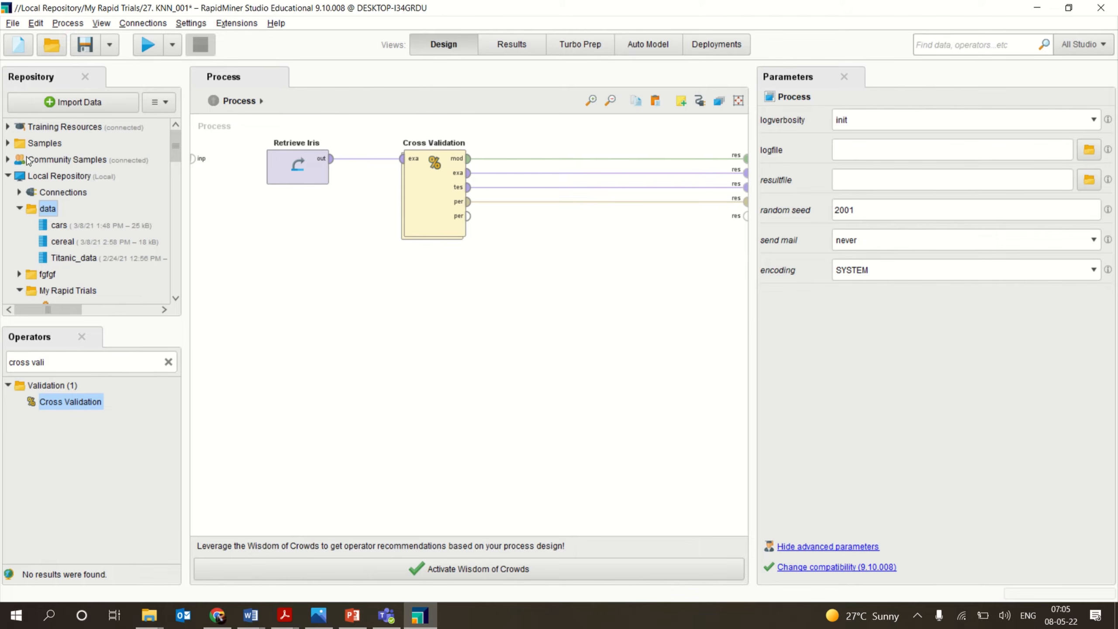
Open the Iris dataset from the Samples data folder of the repository to view its attribute statistics.
click(7, 148)
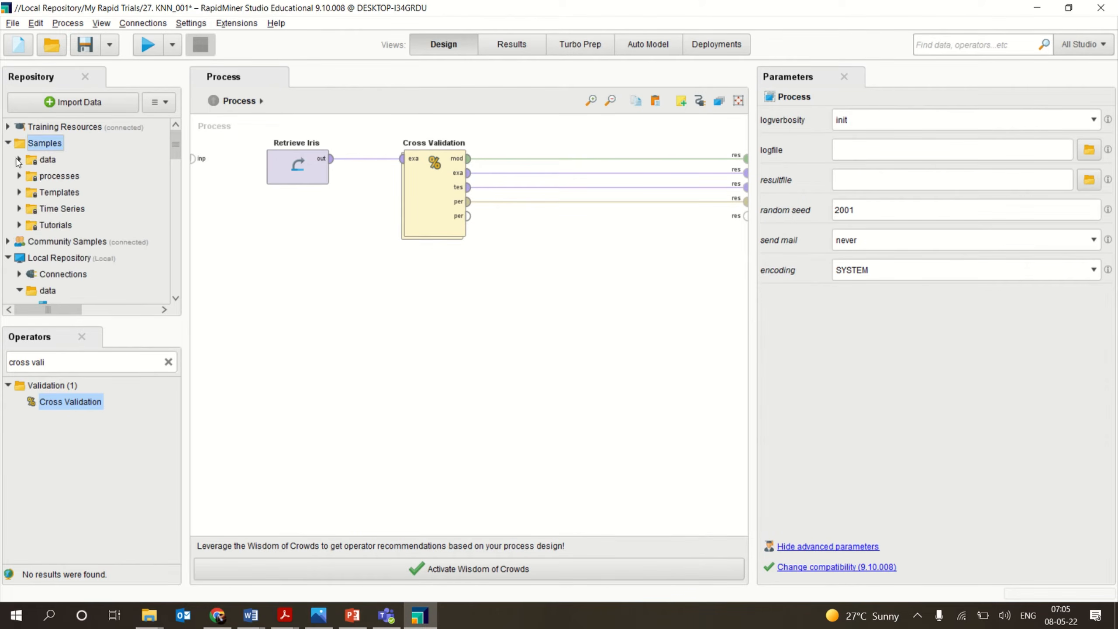
click(18, 160)
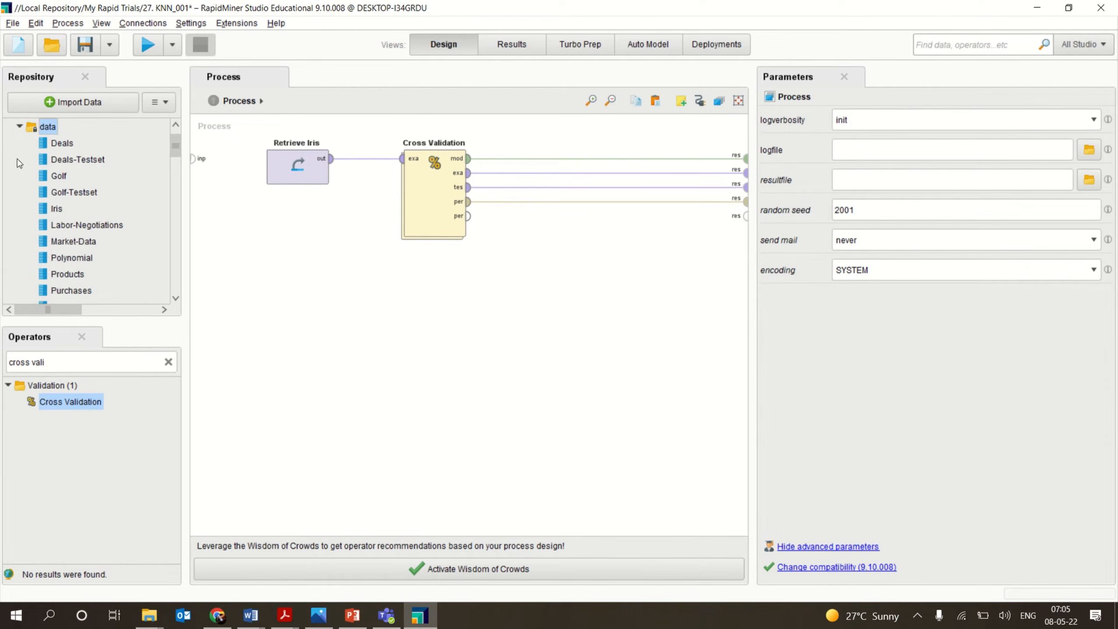
double_click(57, 209)
click(54, 212)
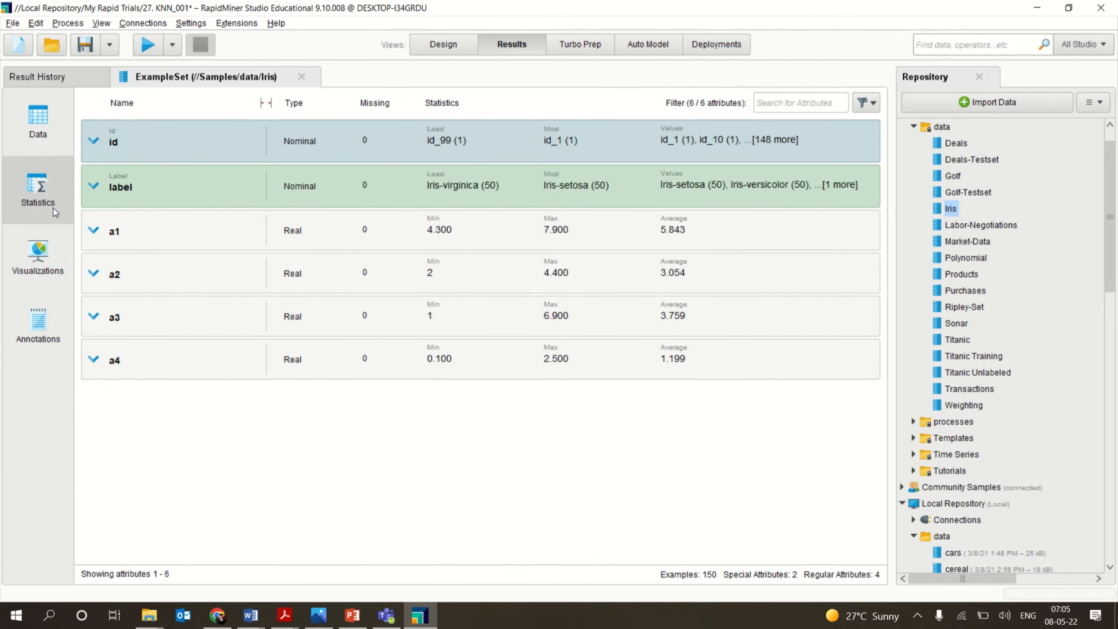
Browse the Iris data table through all its rows.
click(462, 48)
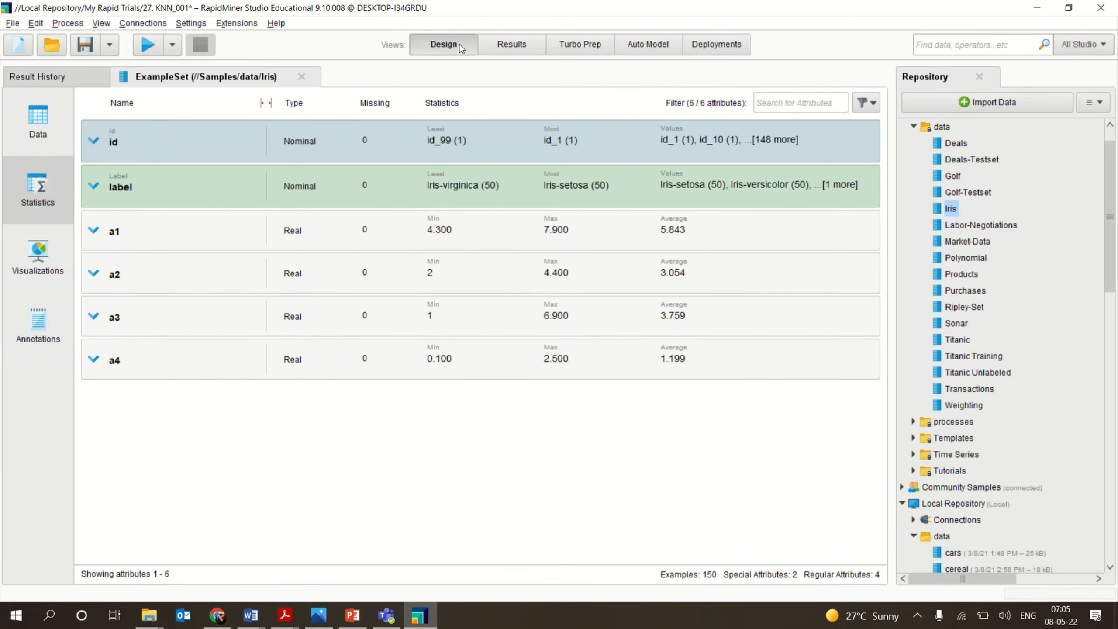
click(514, 52)
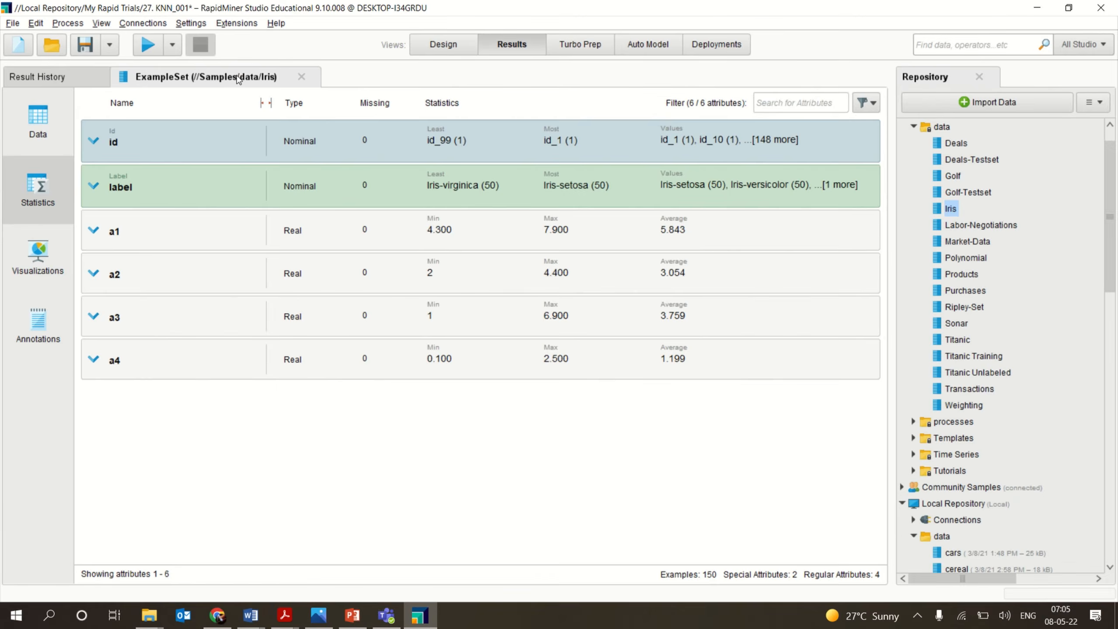
click(53, 132)
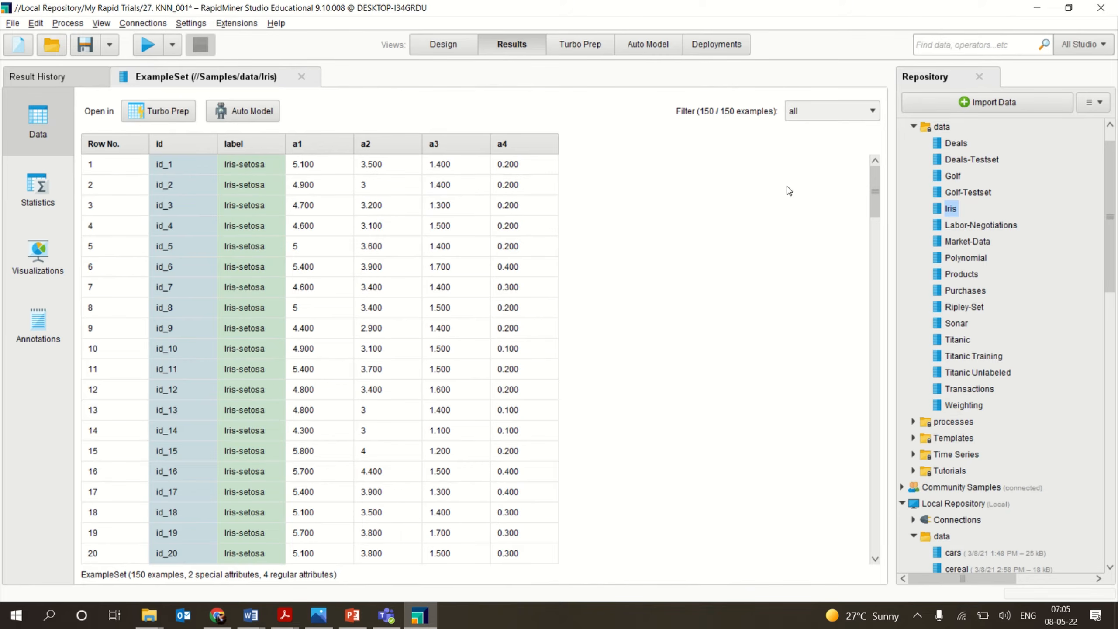
drag(873, 194, 903, 524)
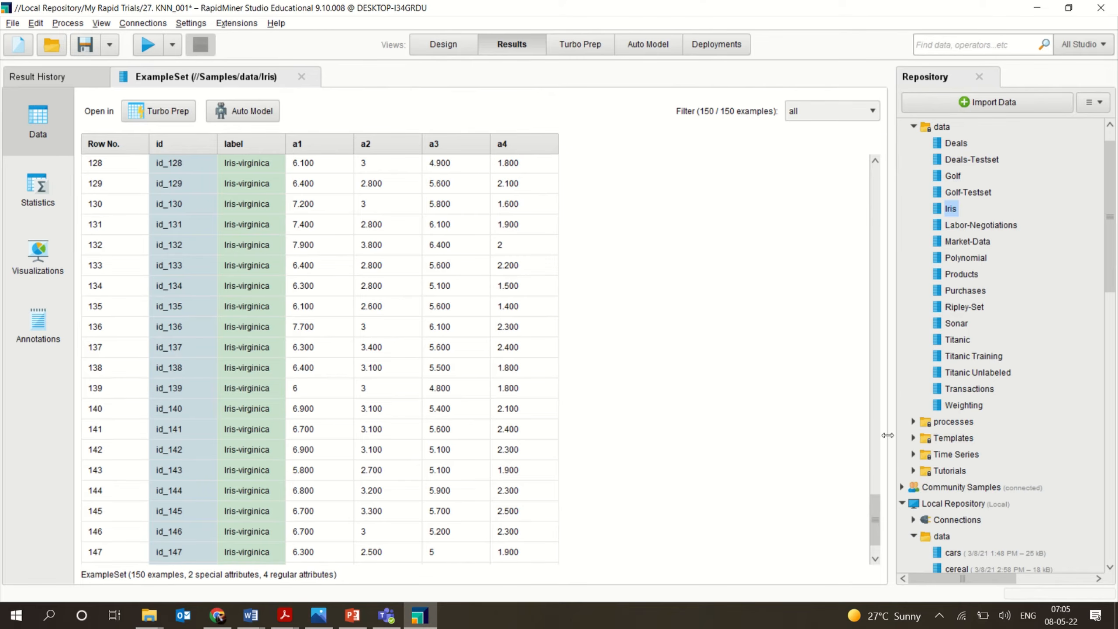
drag(875, 524, 830, 212)
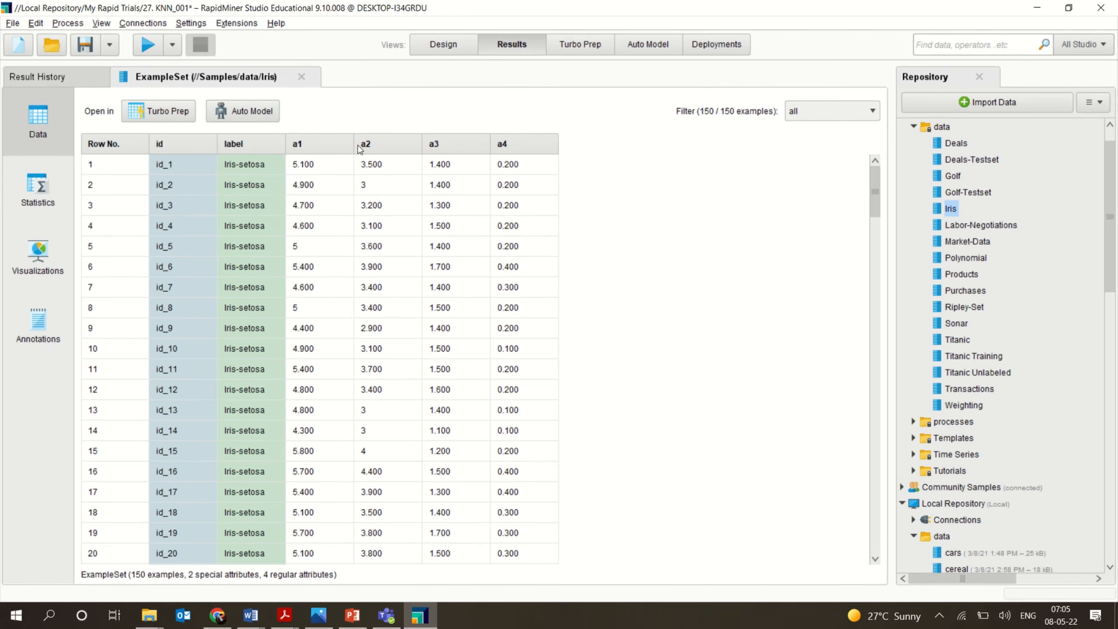
Open the Cross Validation operator's inner process and review its sampling type options, keeping automatic.
click(449, 44)
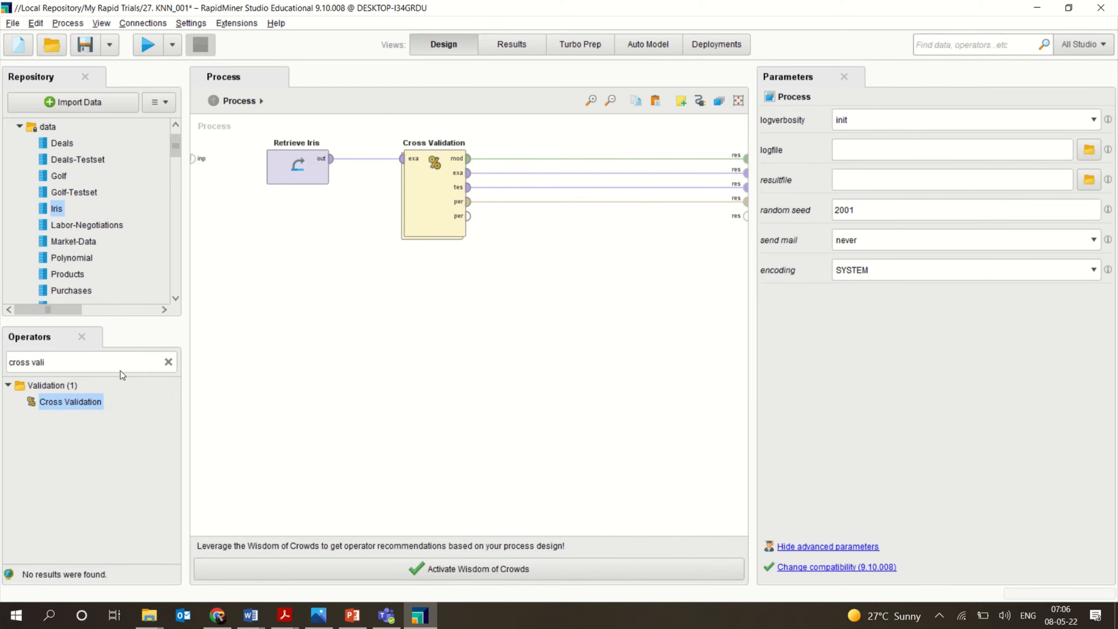
double_click(436, 206)
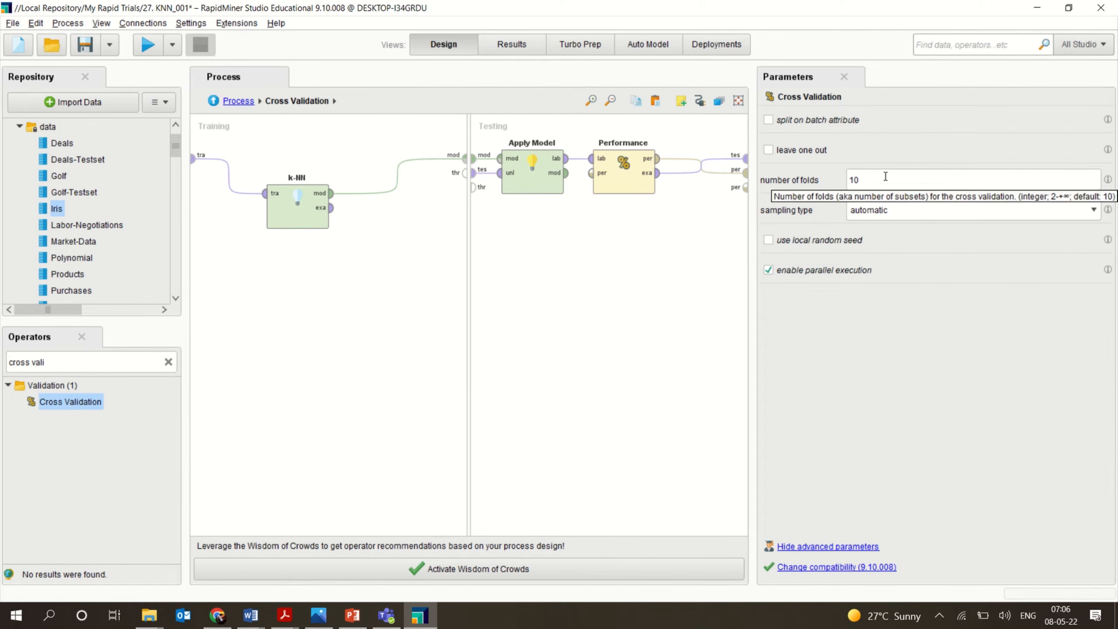
click(891, 219)
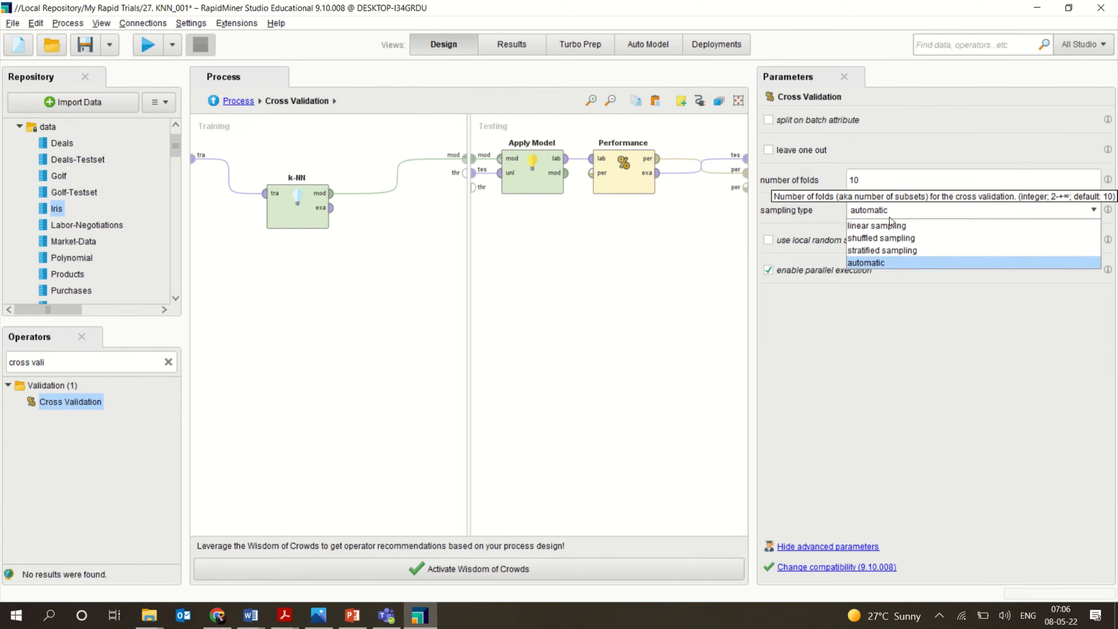
click(877, 264)
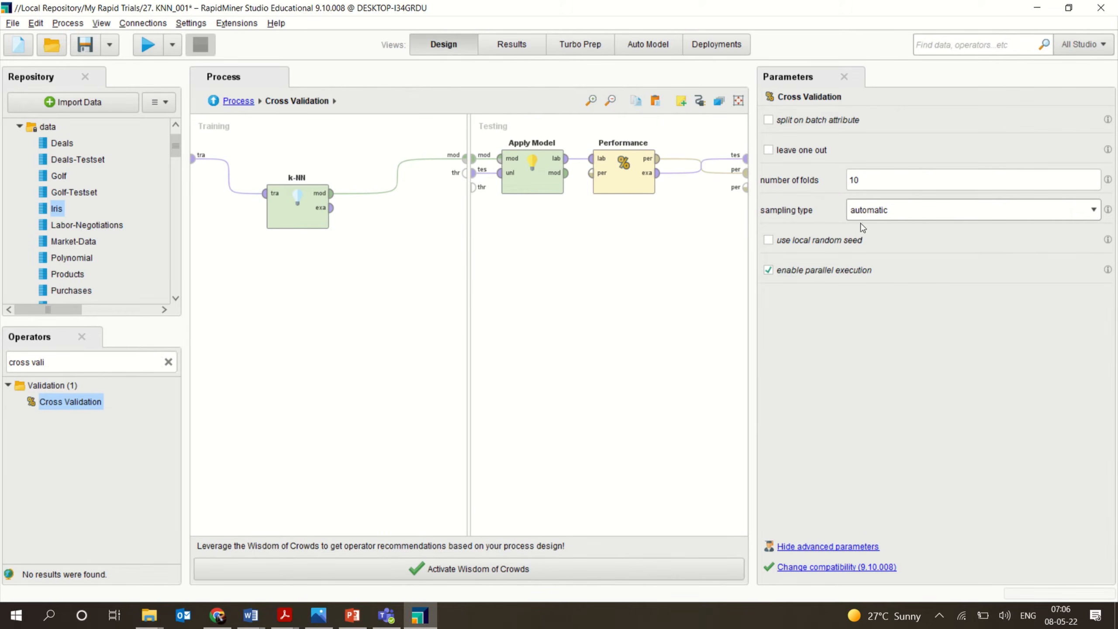
click(904, 214)
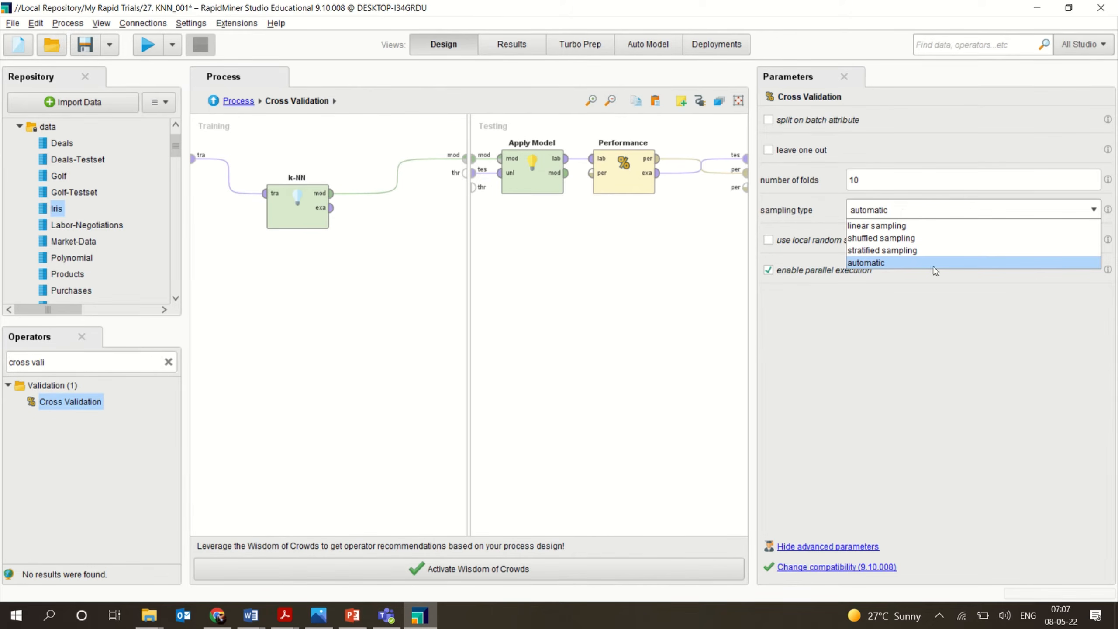
click(880, 263)
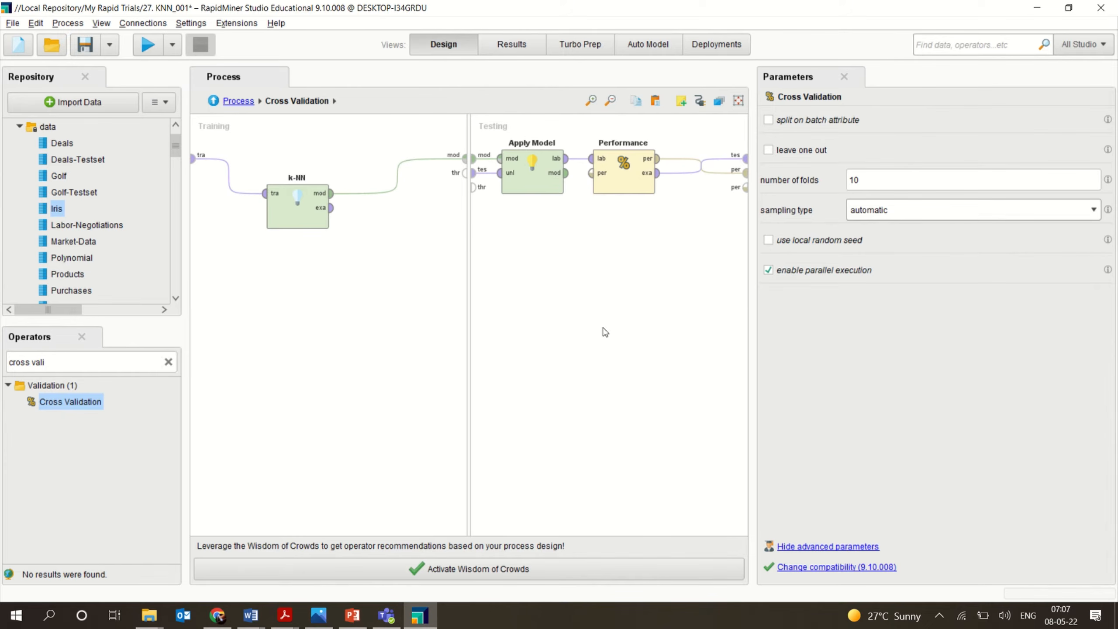
Inspect the k-NN operator's parameters, keeping MixedMeasures and MixedEuclideanDistance as the measure settings.
click(281, 225)
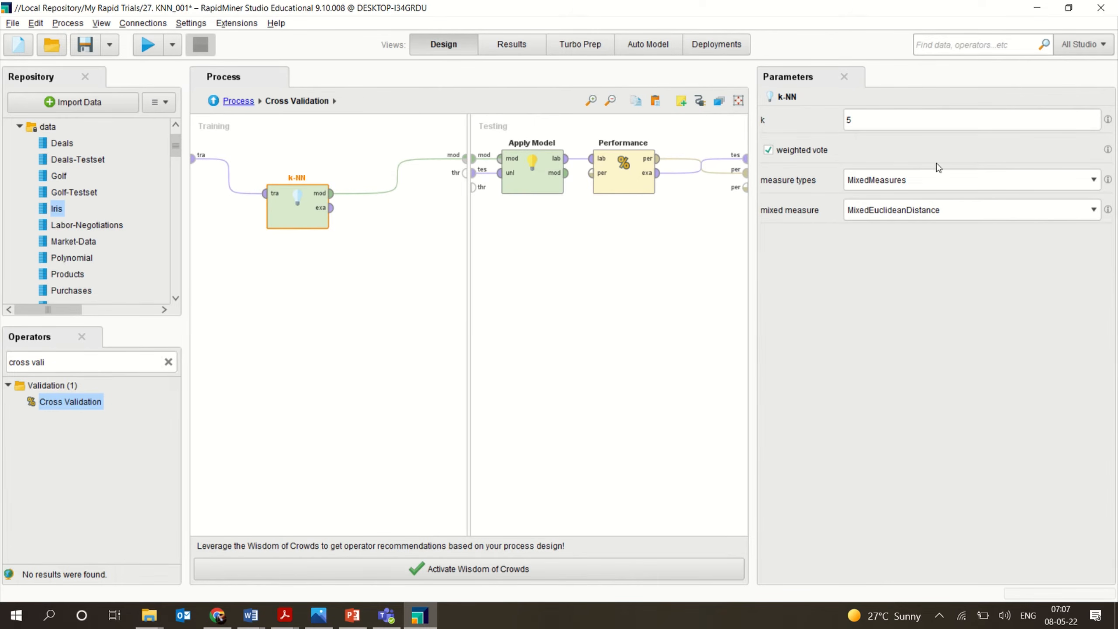
click(932, 184)
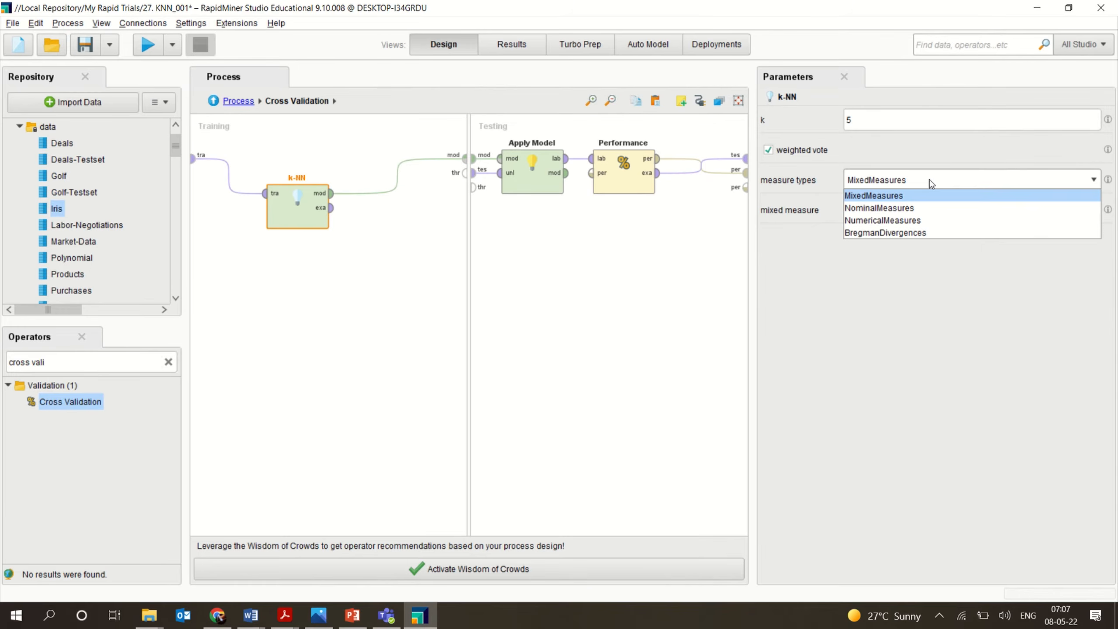
click(889, 197)
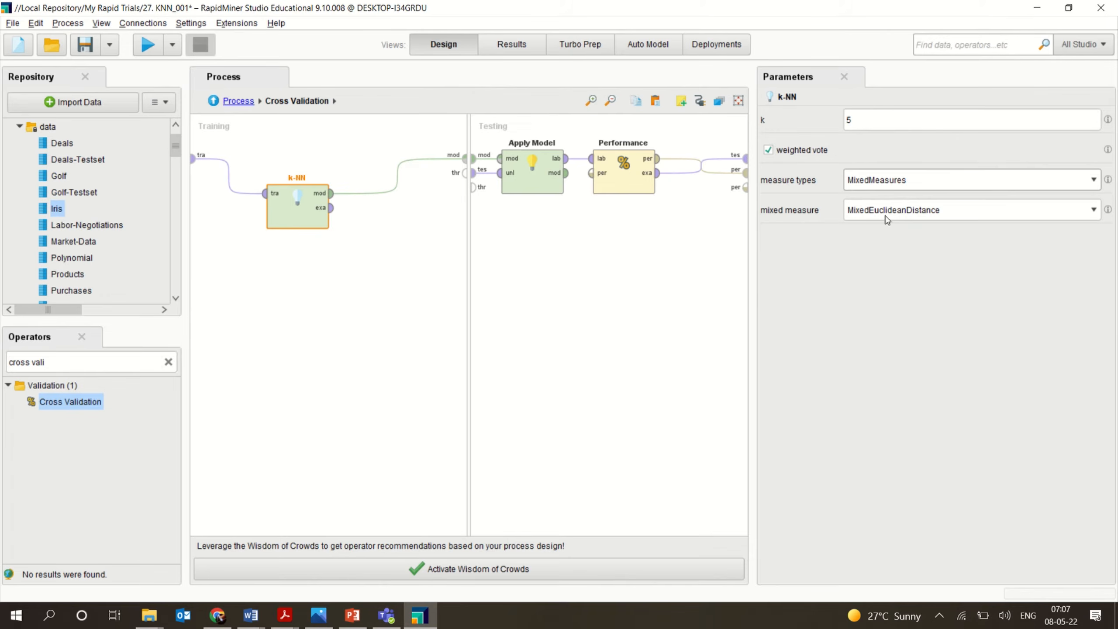
click(887, 215)
click(887, 219)
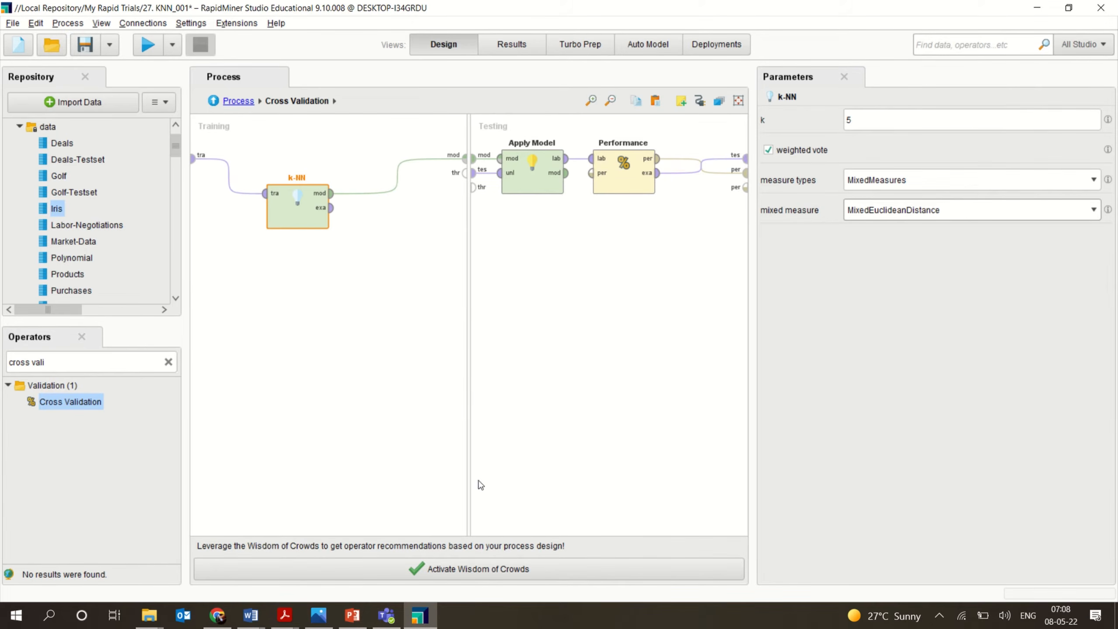
Return to the top-level process and run it.
click(214, 102)
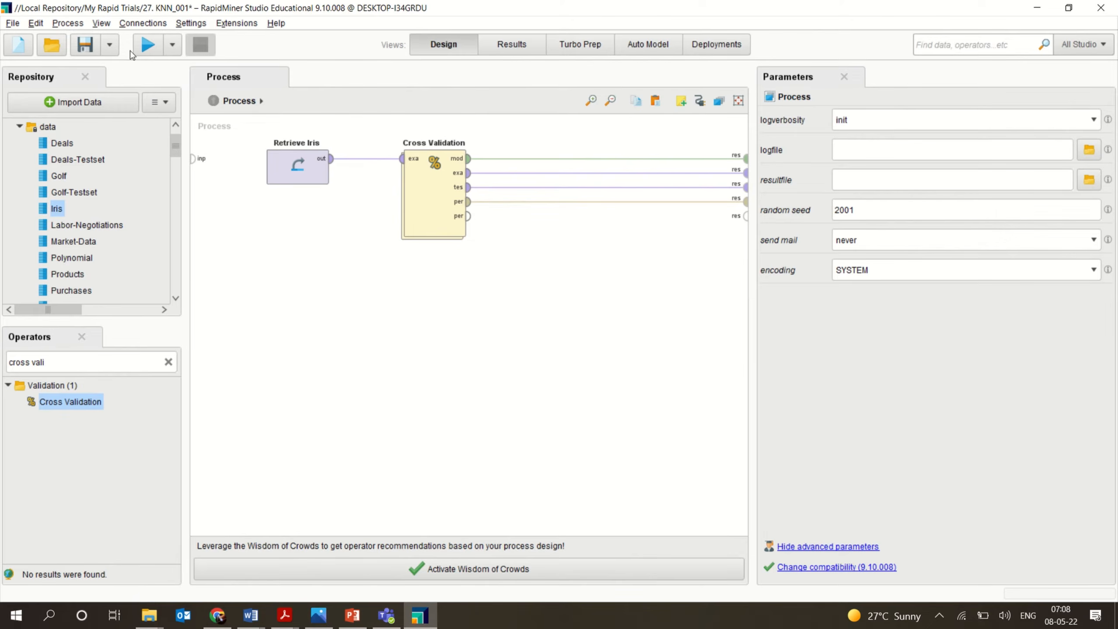
click(143, 51)
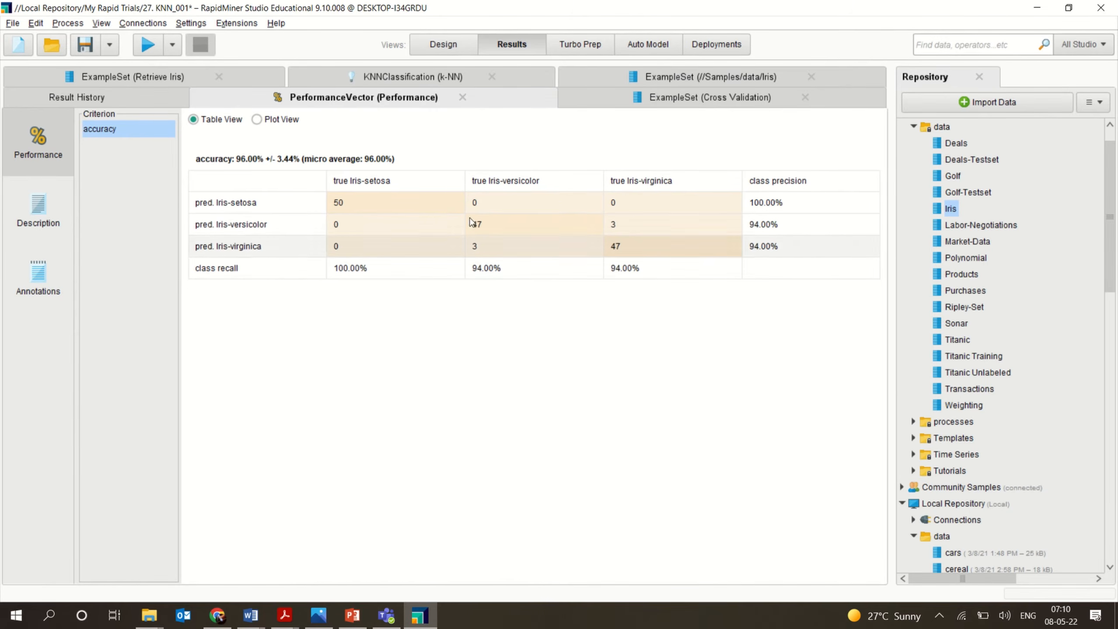
Examine the performance description, the k-NN model, and the cross-validation prediction table.
click(48, 214)
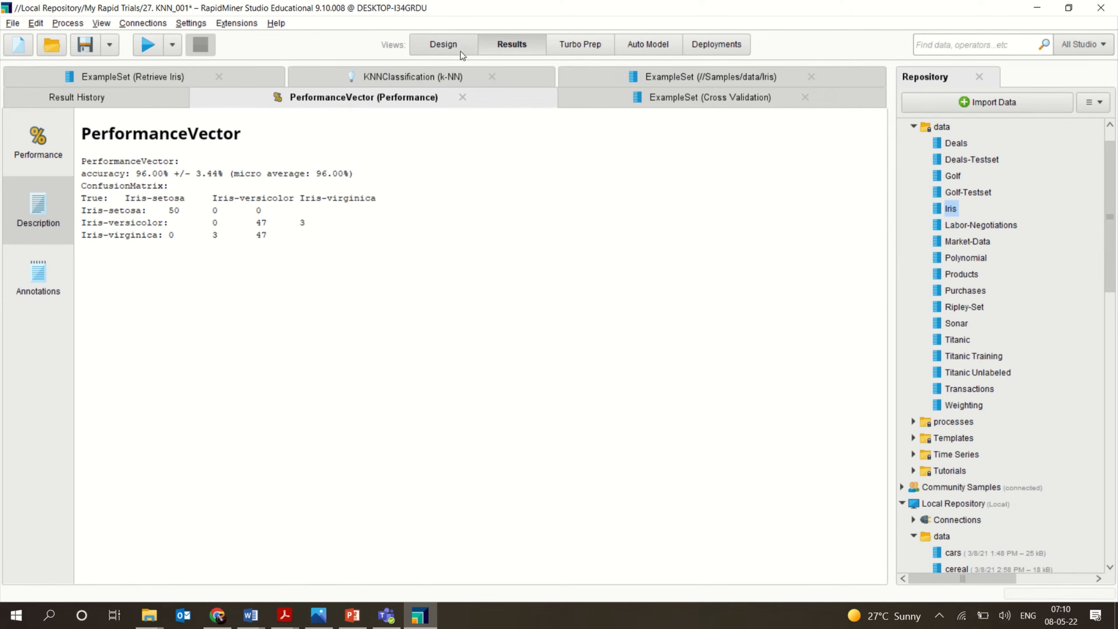
click(450, 77)
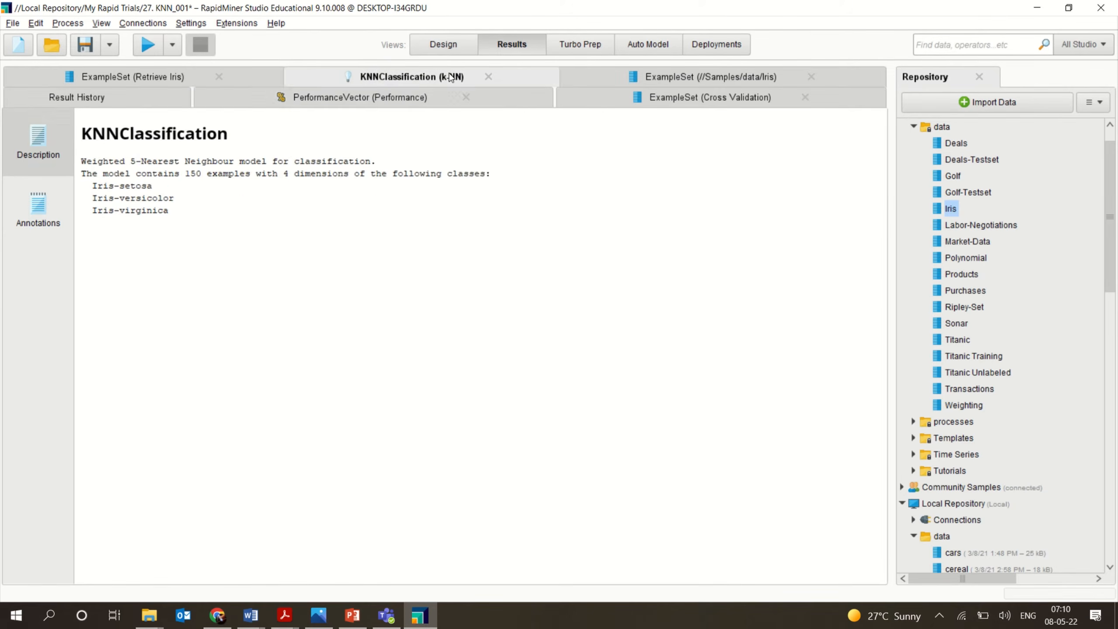
click(658, 77)
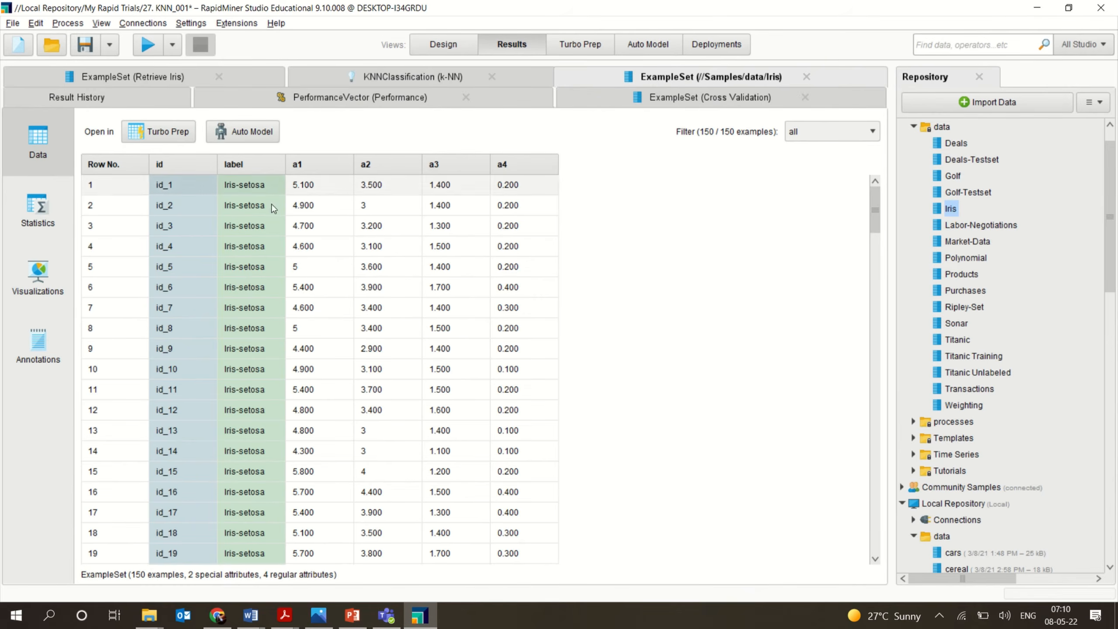
click(678, 103)
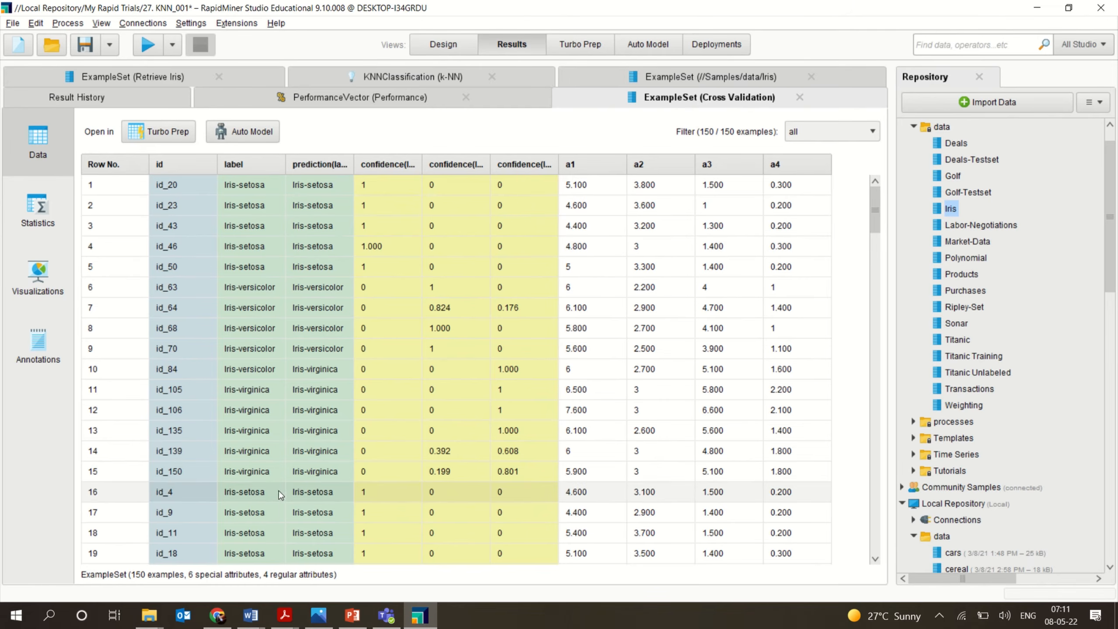
drag(874, 224, 904, 392)
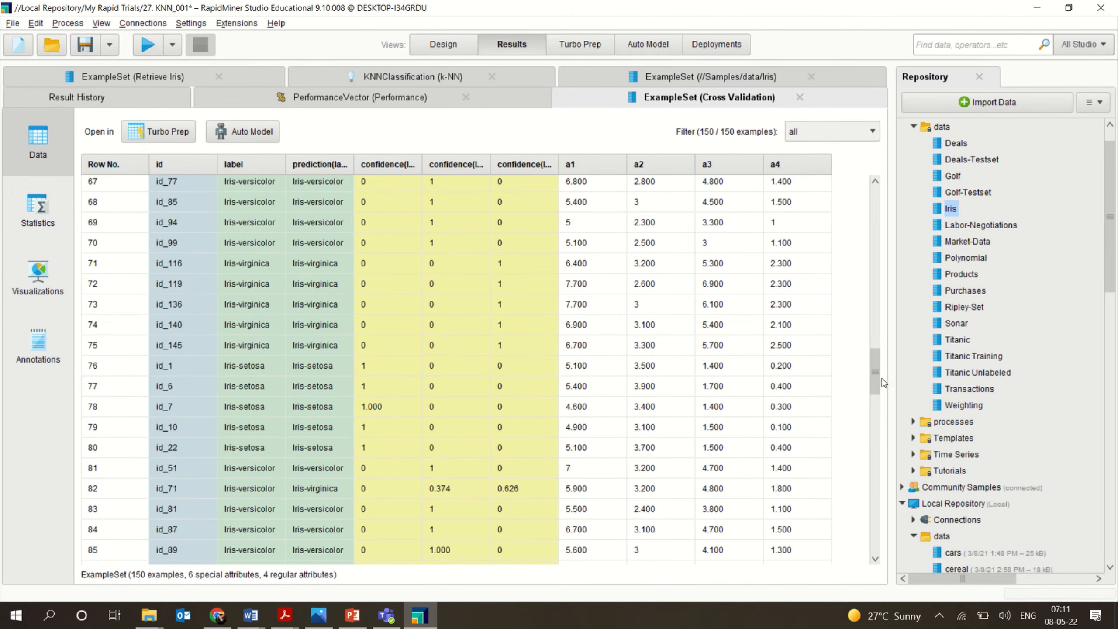
drag(871, 381, 473, 119)
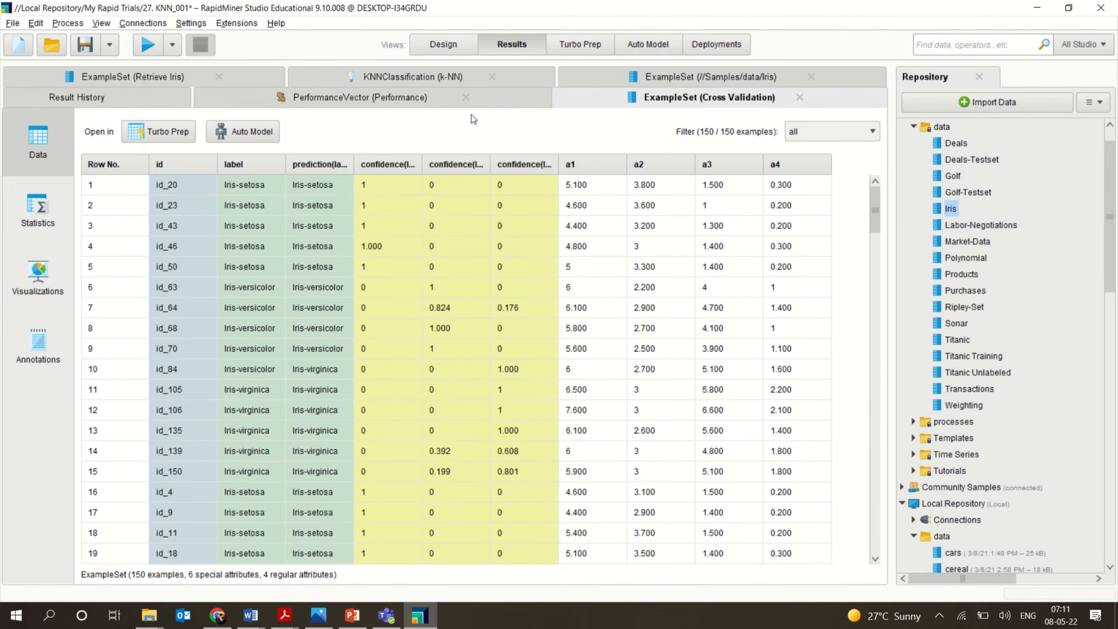
Review each result tab again, including the result history and the performance vector.
click(175, 78)
click(400, 81)
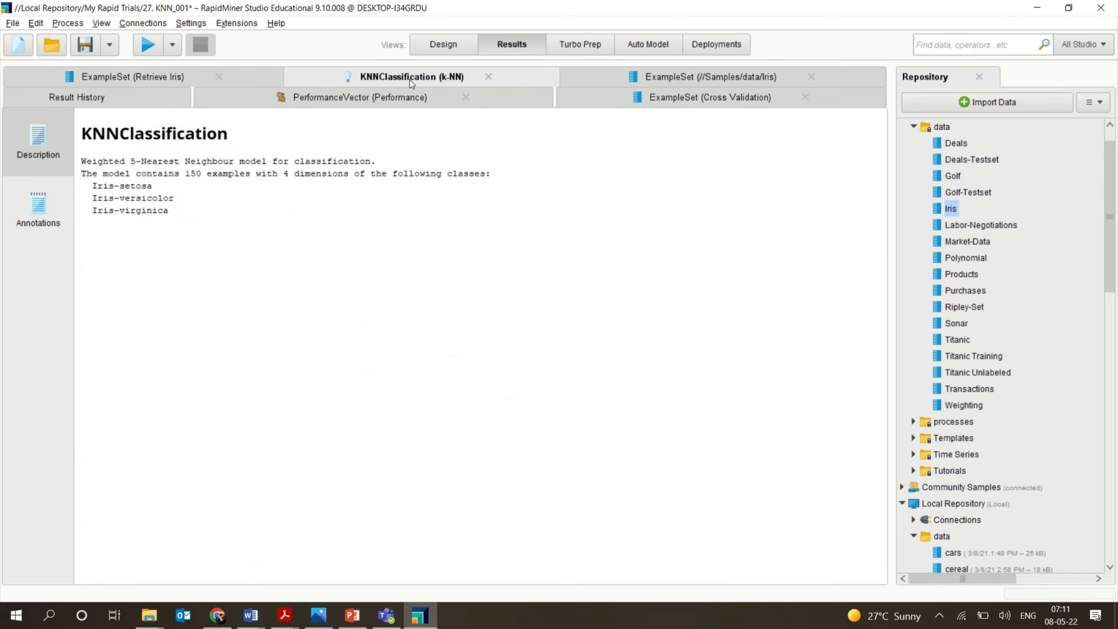
click(695, 78)
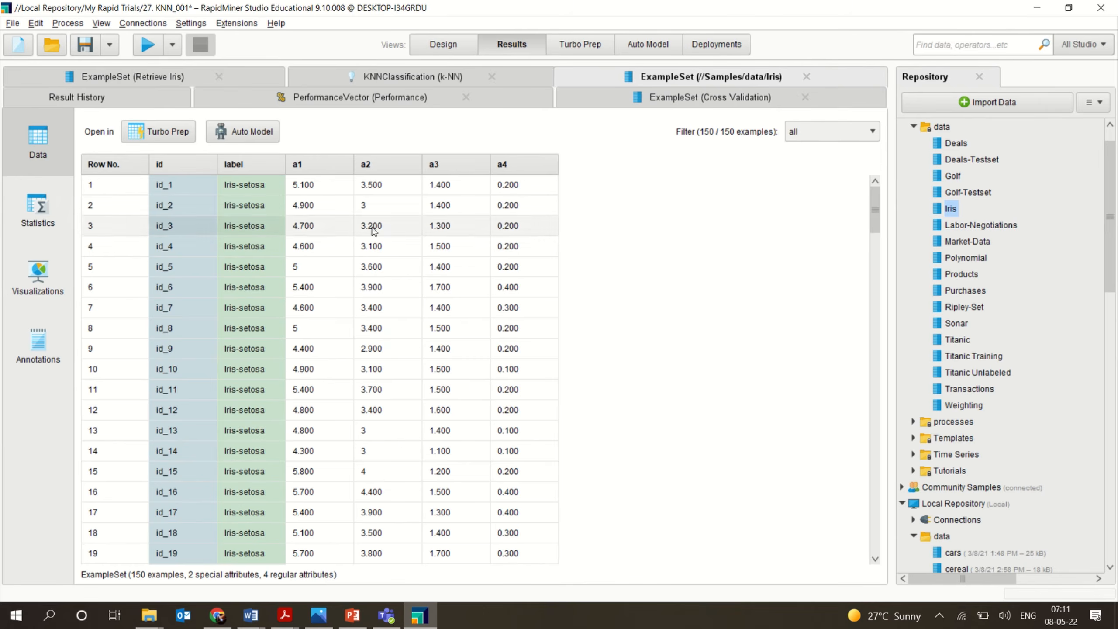
click(163, 105)
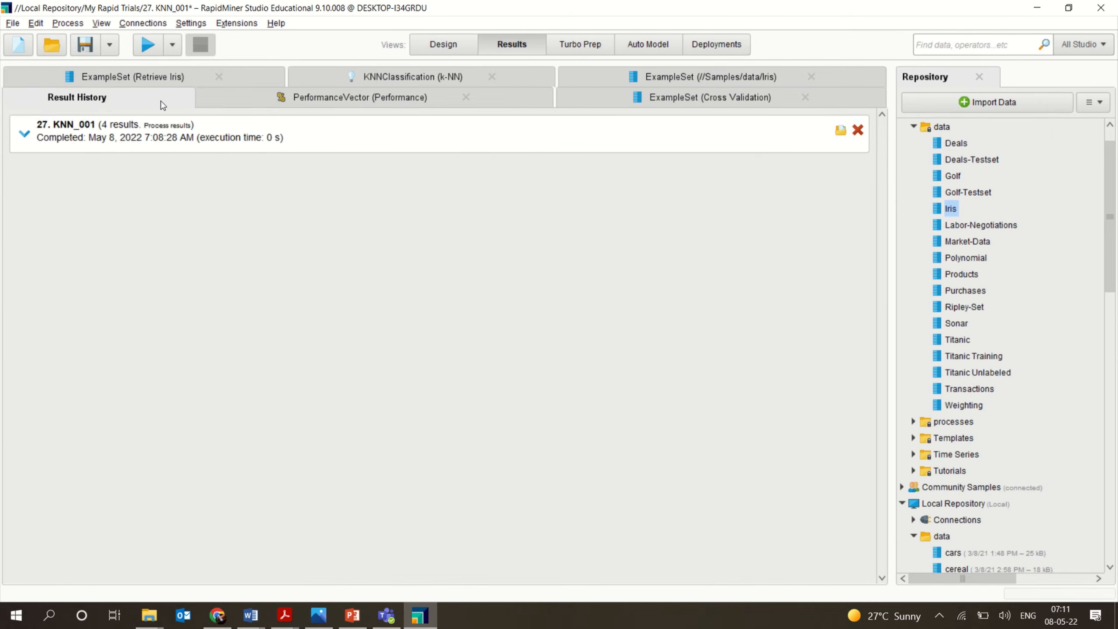
click(256, 98)
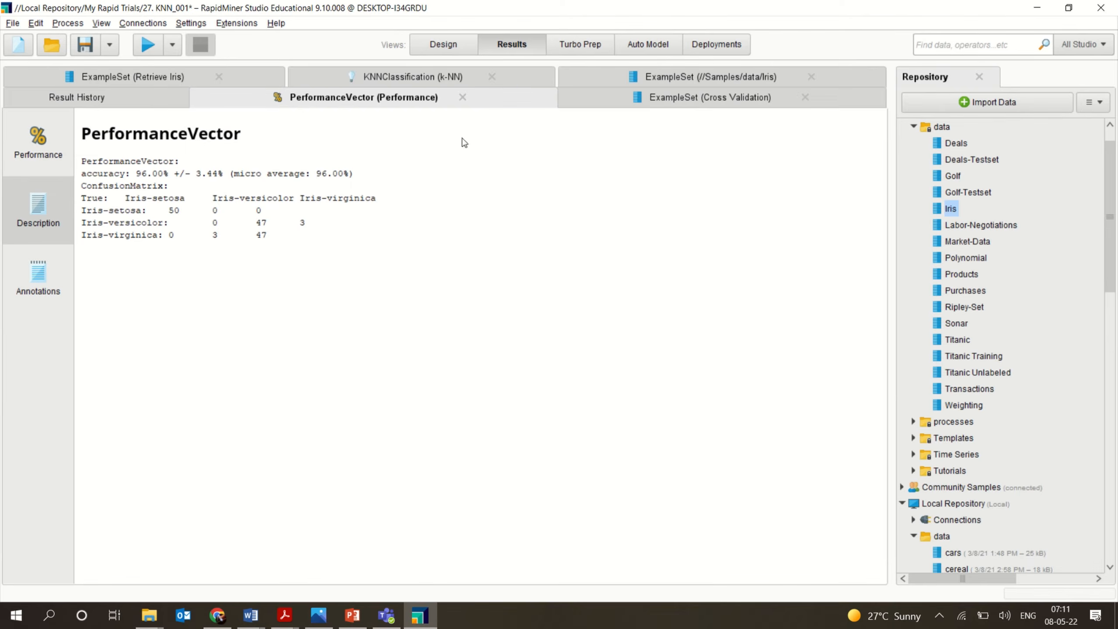
click(576, 99)
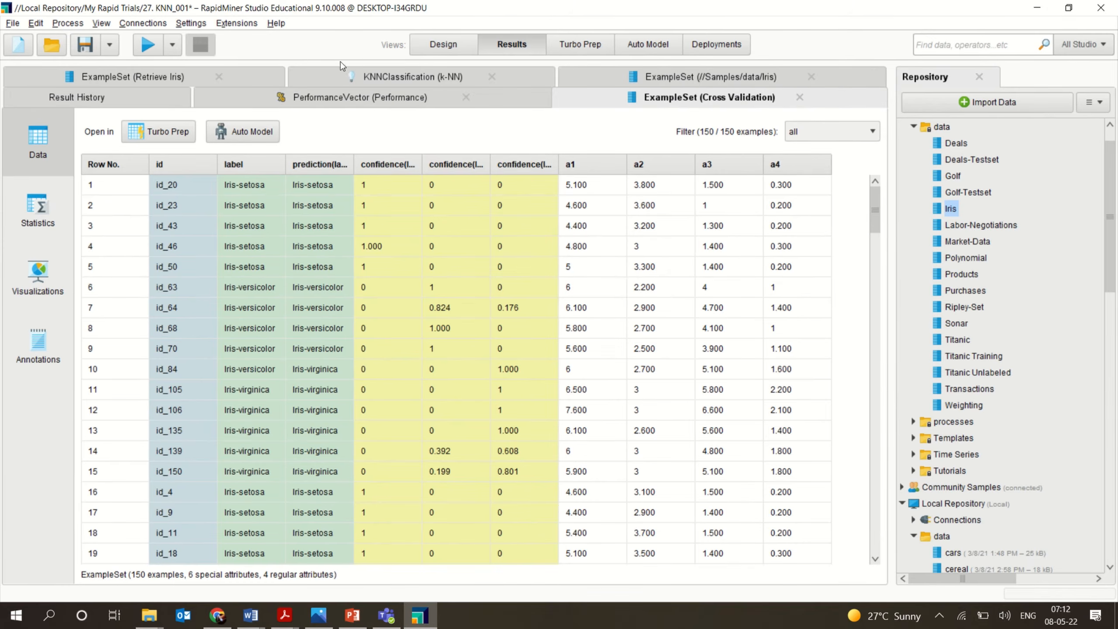
Select the ExampleSetGenerator operator in the 06_ConfusionMatrix sample process to view its parameters.
click(426, 45)
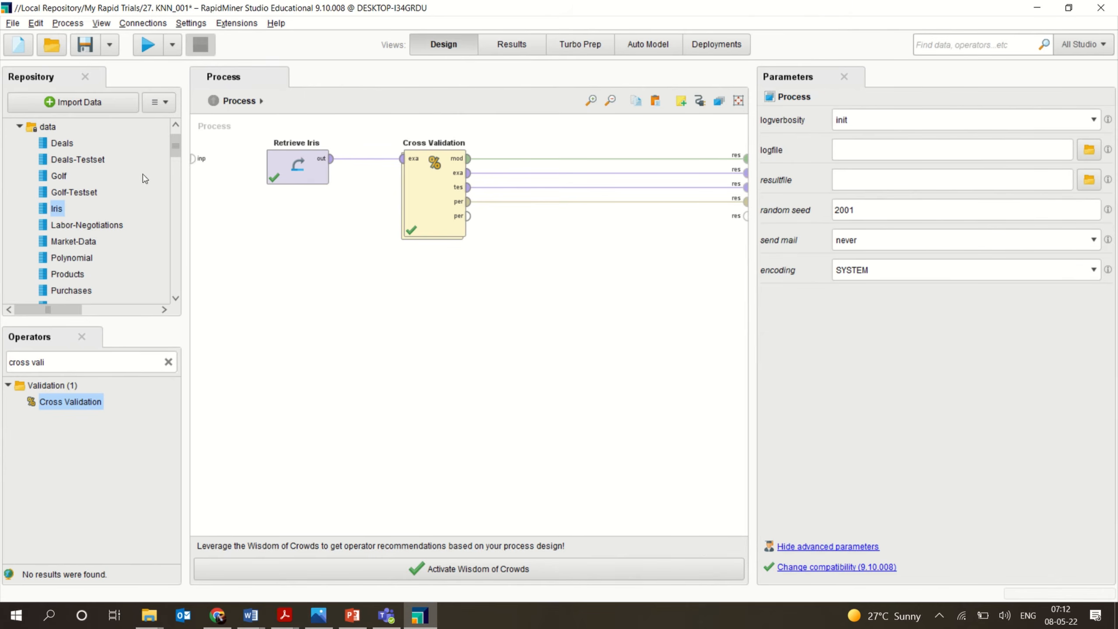
mouse_move(486, 5)
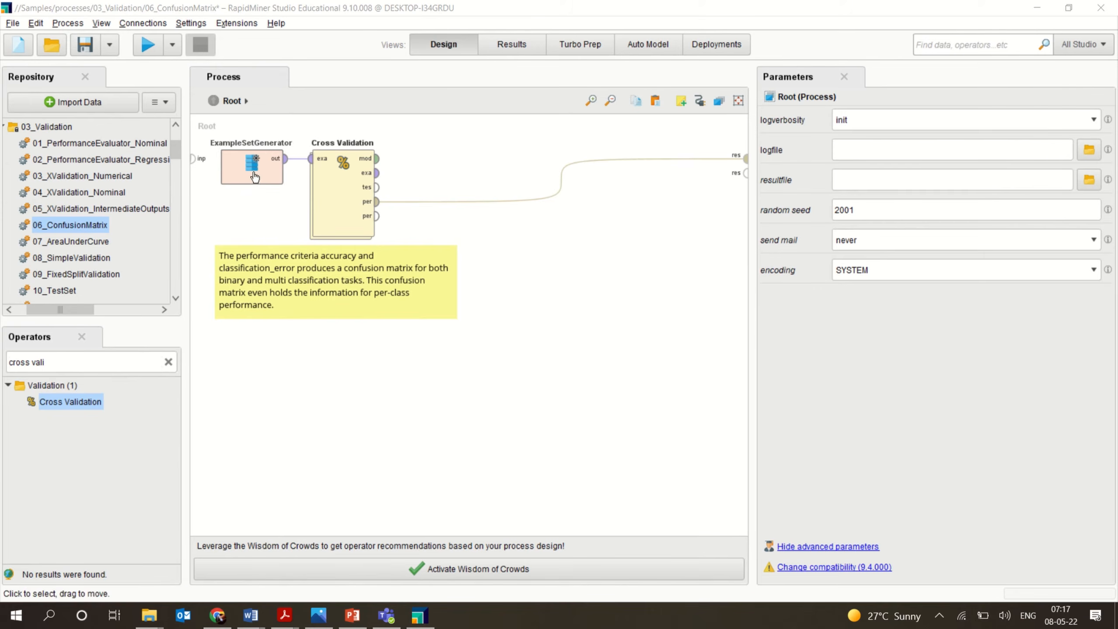
click(290, 169)
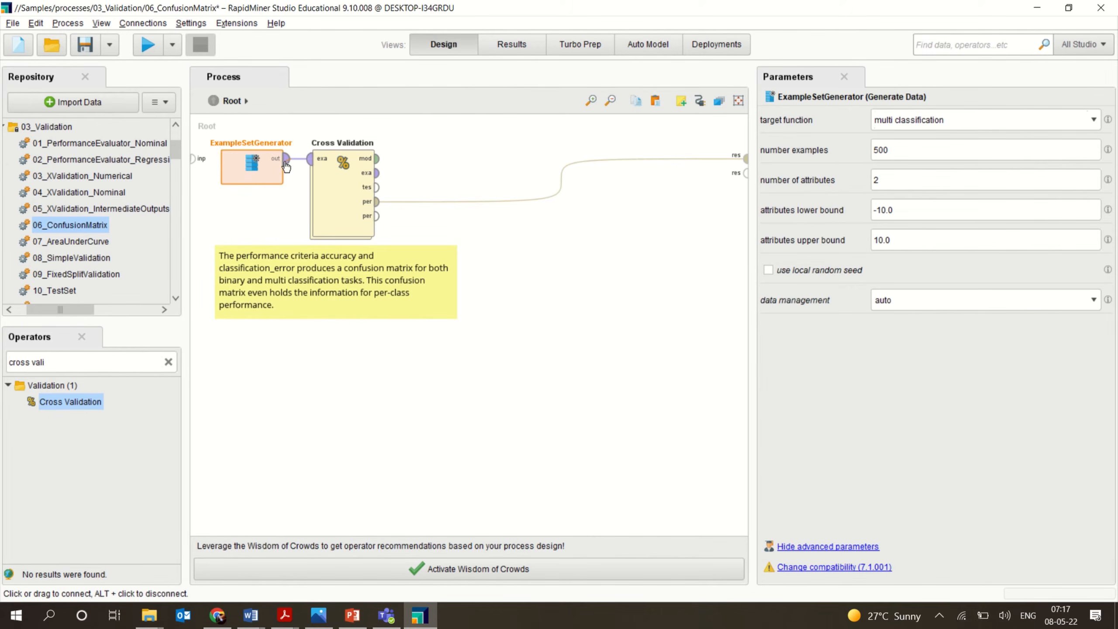
drag(285, 162, 854, 222)
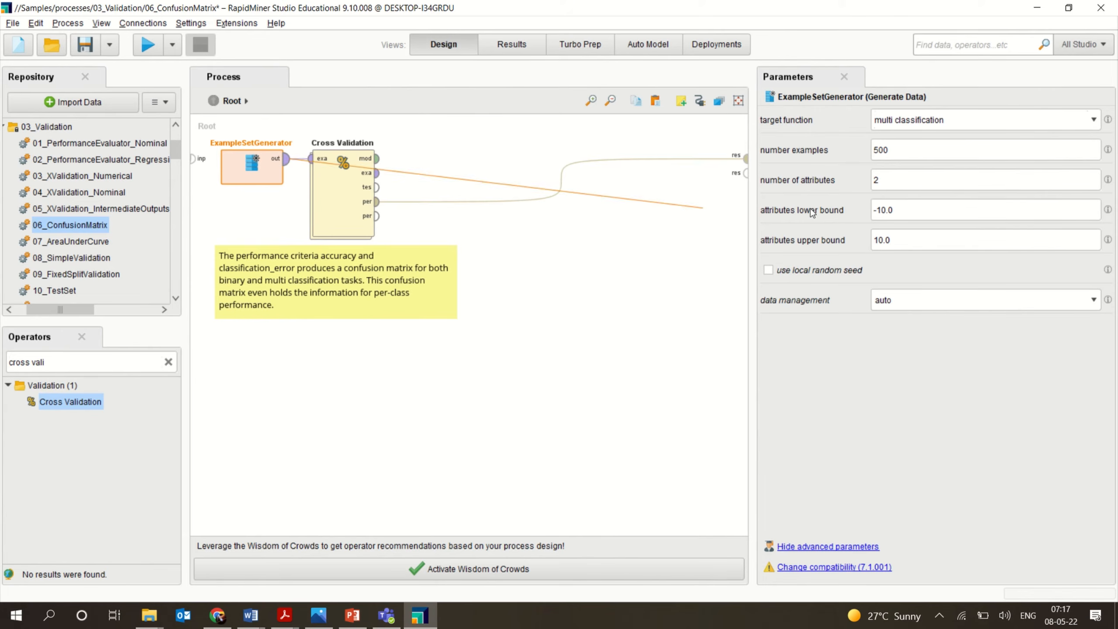
key(Escape)
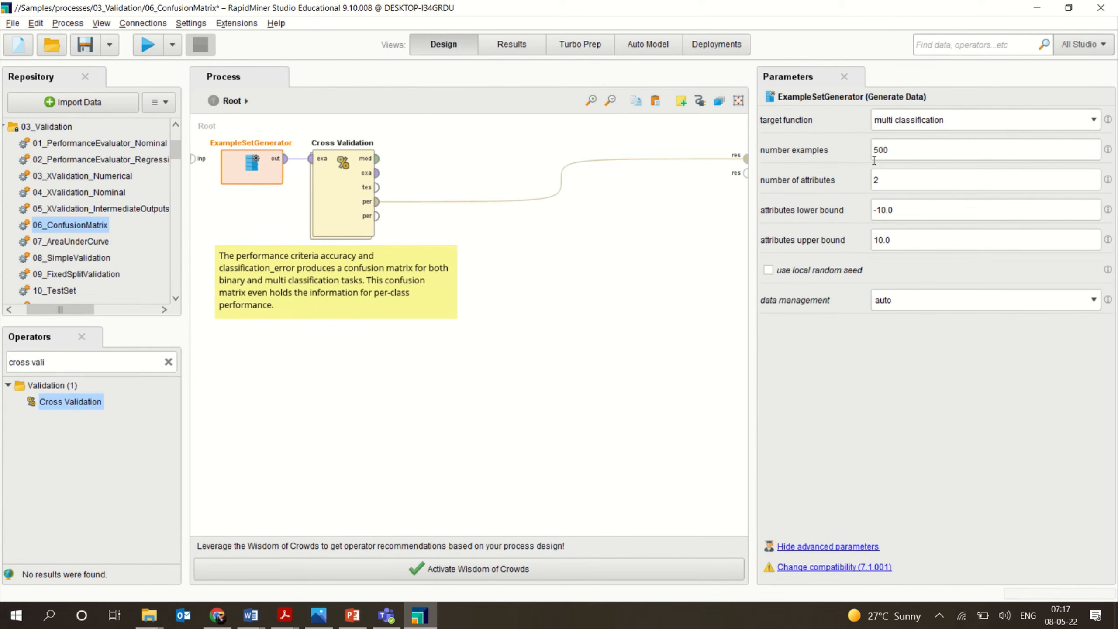
Review the generator's settings, keeping the target function as multi classification with 500 examples.
double_click(889, 149)
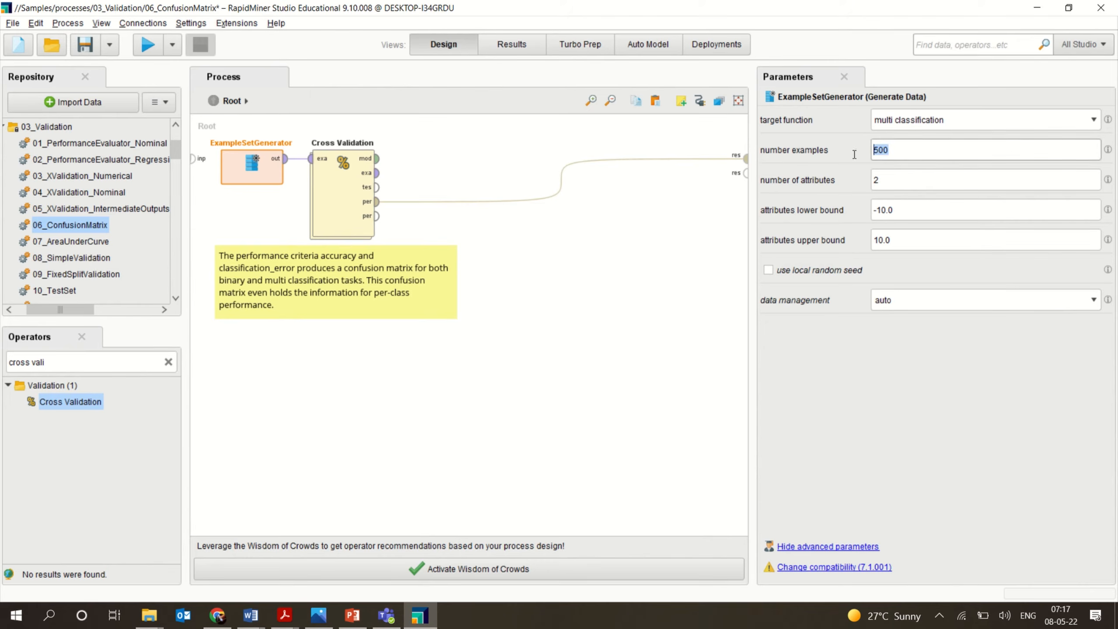
click(962, 118)
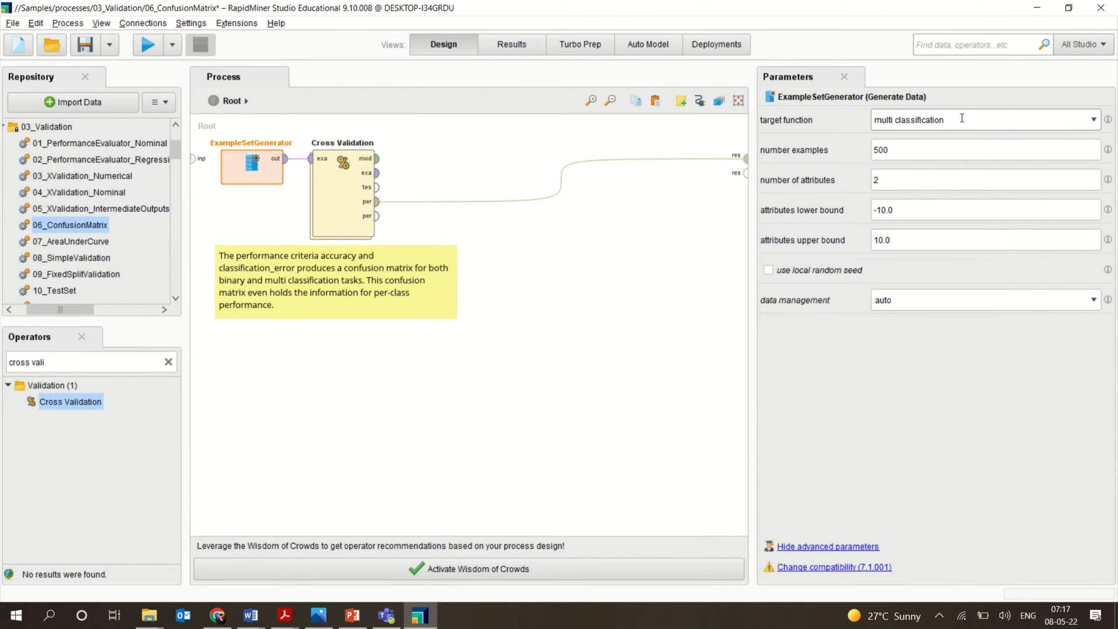
click(1094, 120)
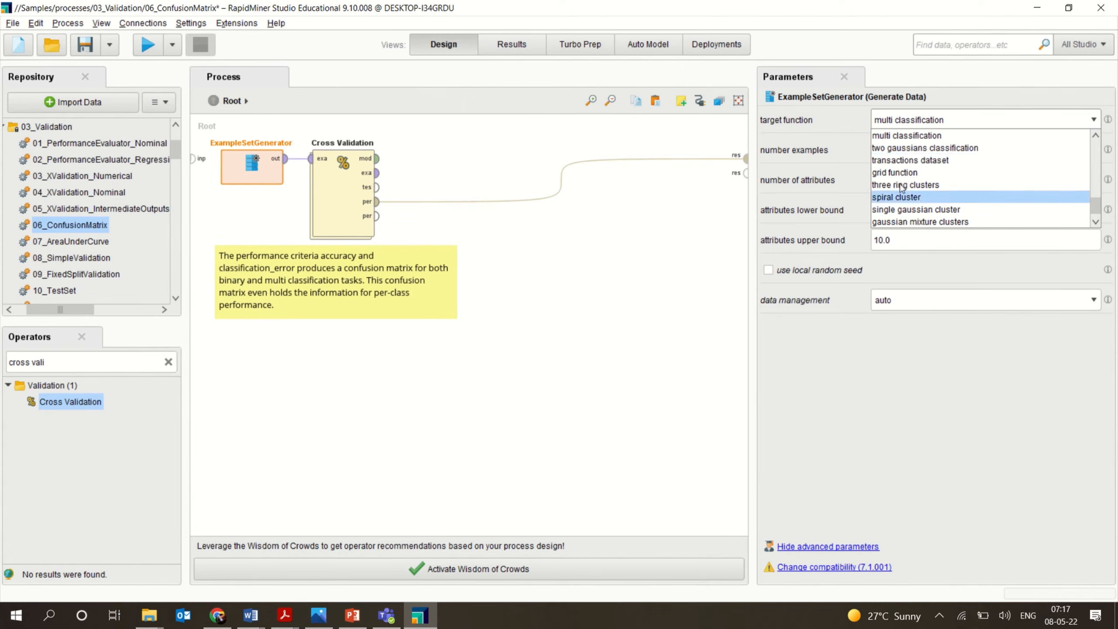
click(906, 137)
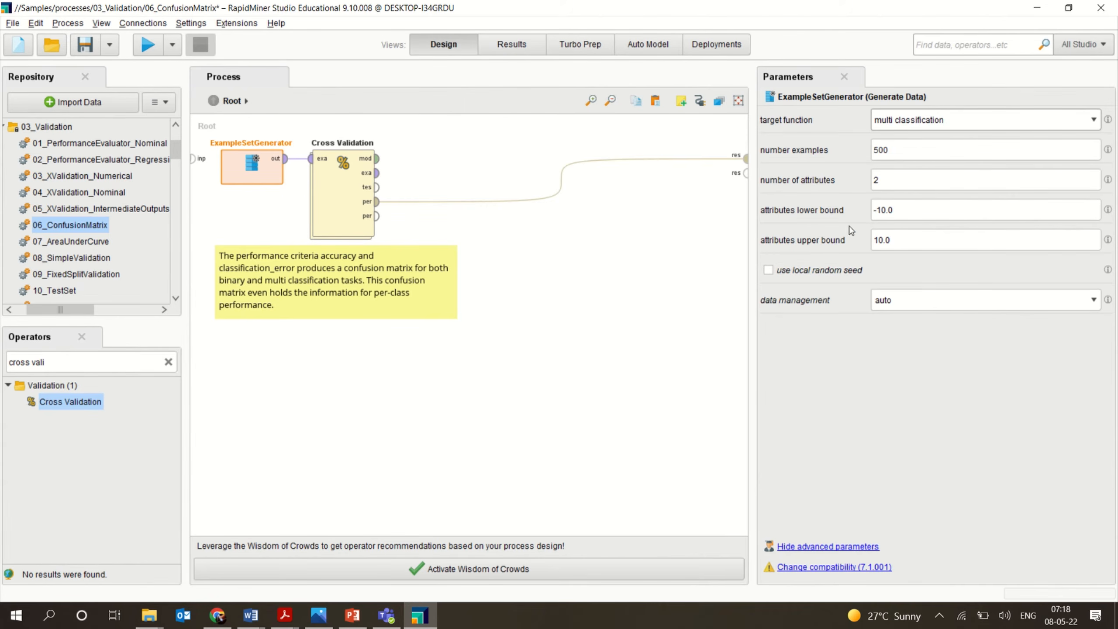
click(603, 361)
Open the Cross Validation subprocess and search the operators for the nearest-neighbour learner, then clear the search.
double_click(343, 230)
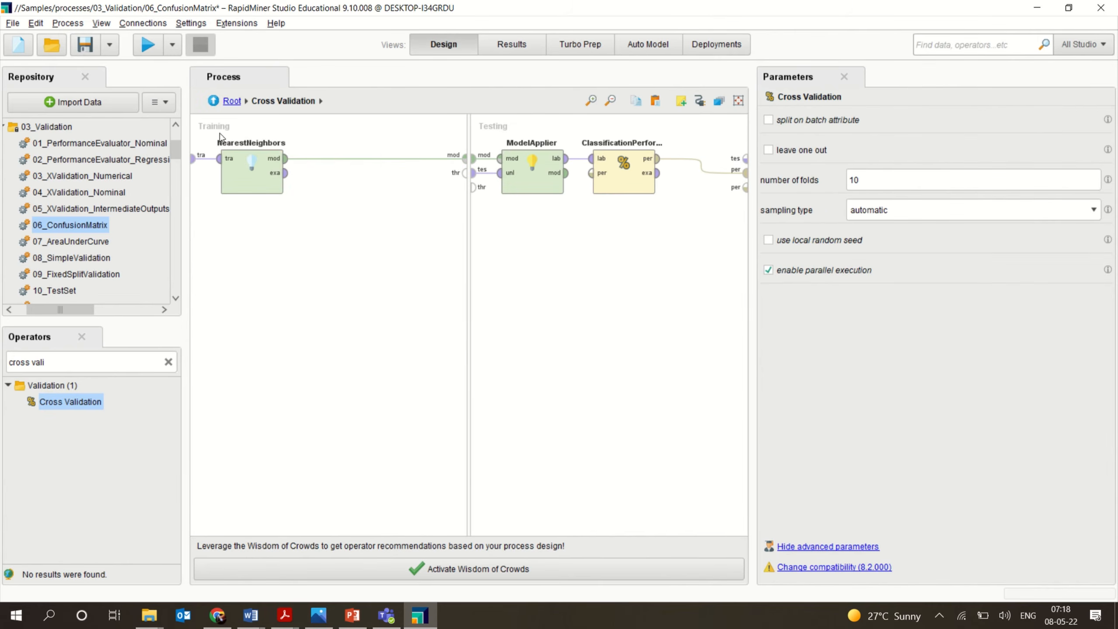
click(170, 364)
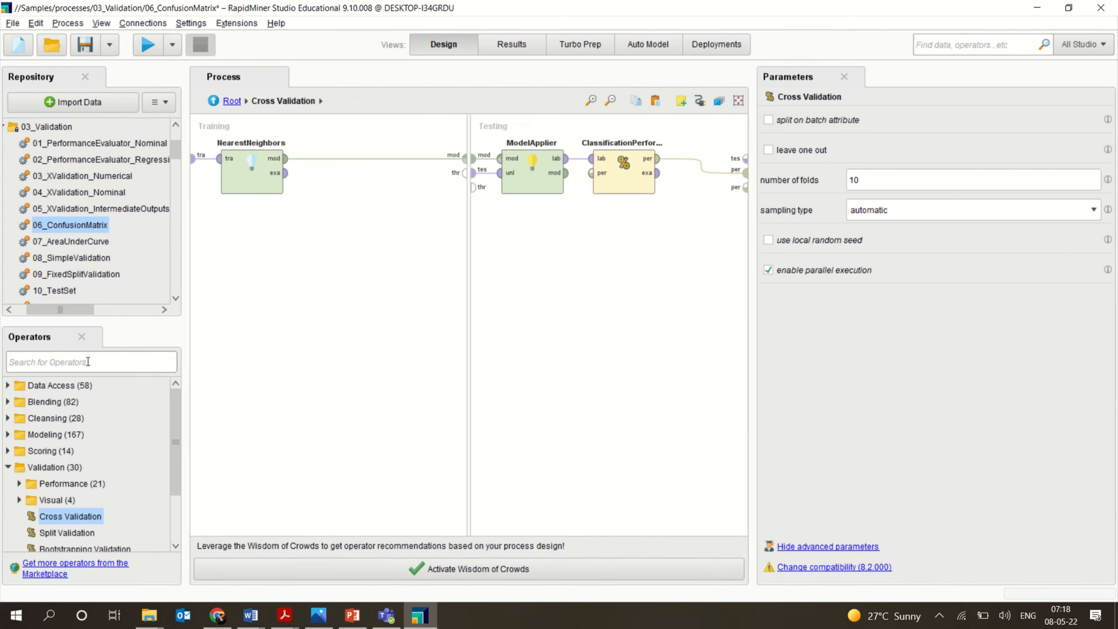
text(NEARES)
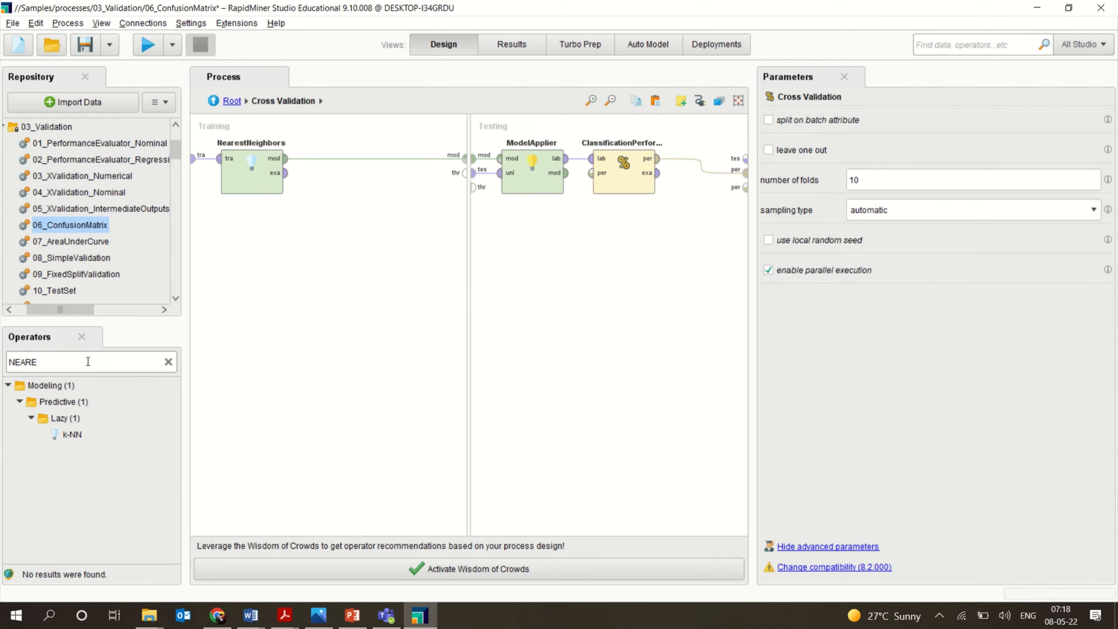
key(BackSpace)
key(BackSpace)
key(BackSpace)
key(BackSpace)
key(BackSpace)
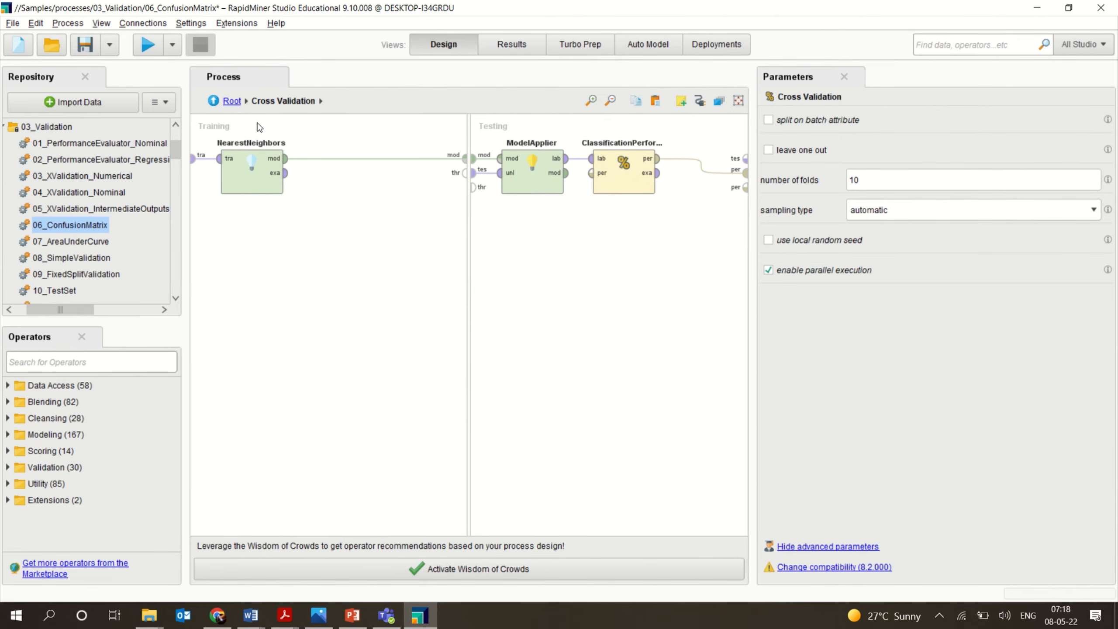
Return to the root process and run it.
click(213, 101)
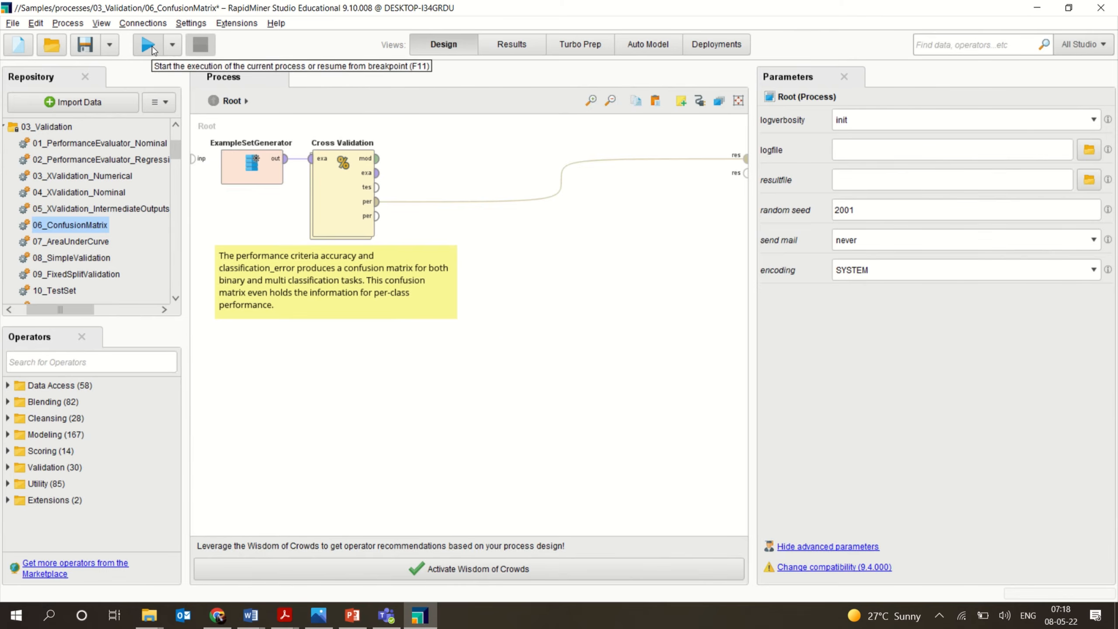
click(152, 50)
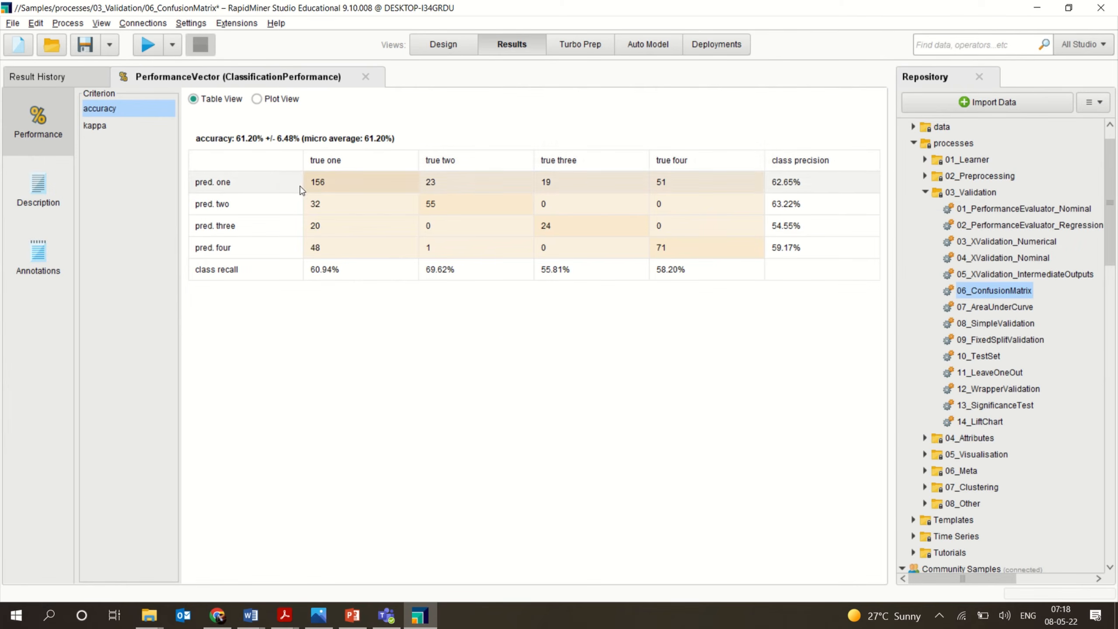
Compare the kappa and accuracy criteria in the performance vector's confusion matrix.
click(97, 127)
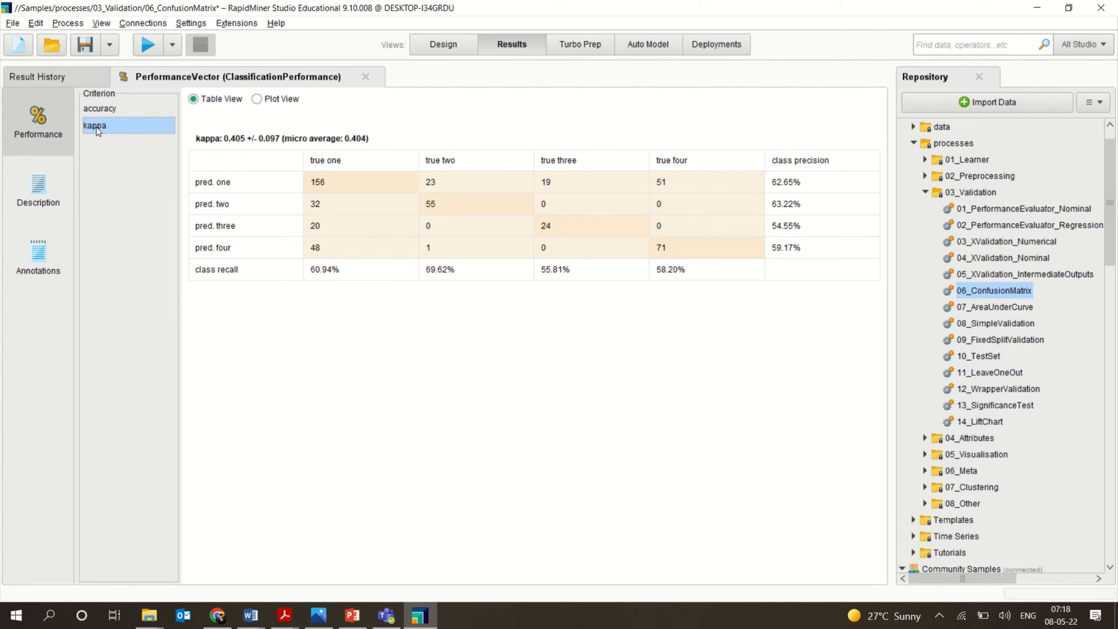
click(103, 110)
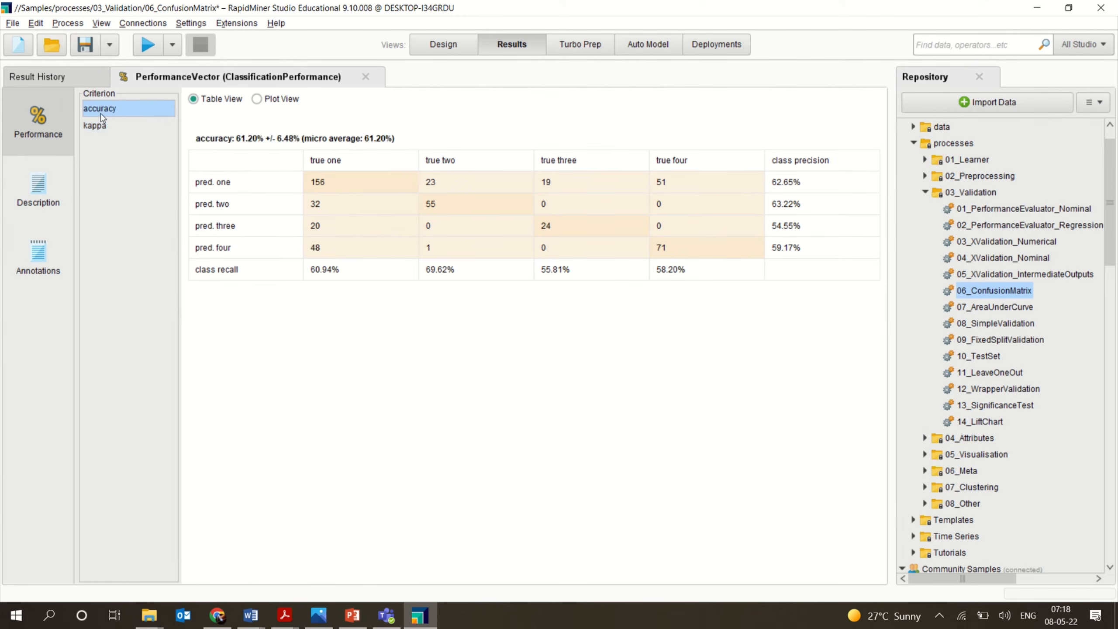
click(104, 128)
click(106, 110)
Return to the process design view.
click(444, 44)
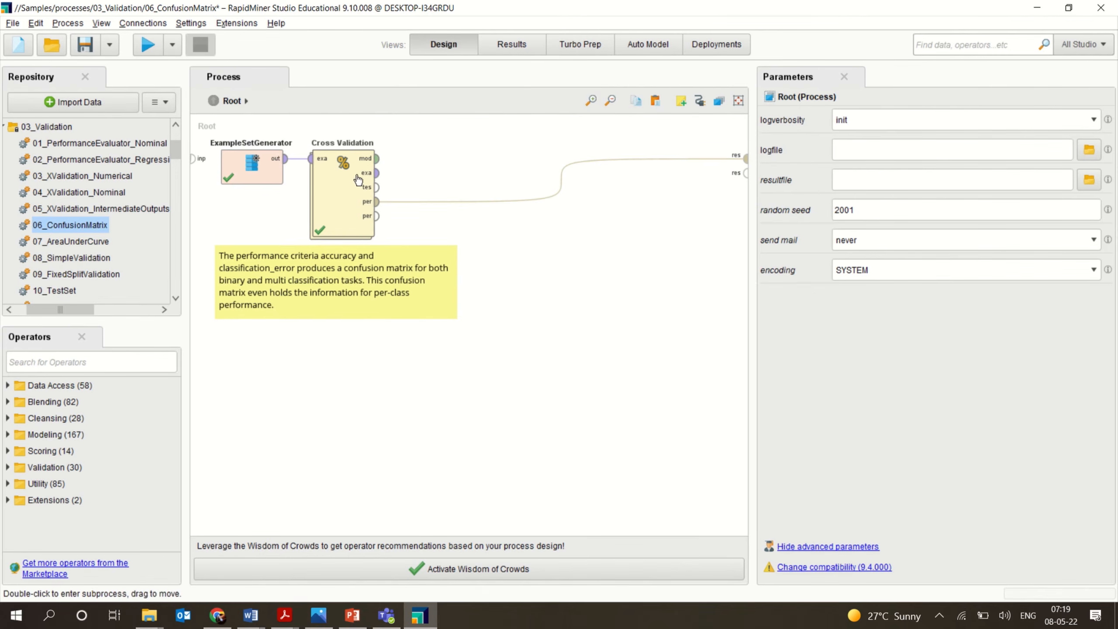
mouse_move(474, 5)
click(473, 31)
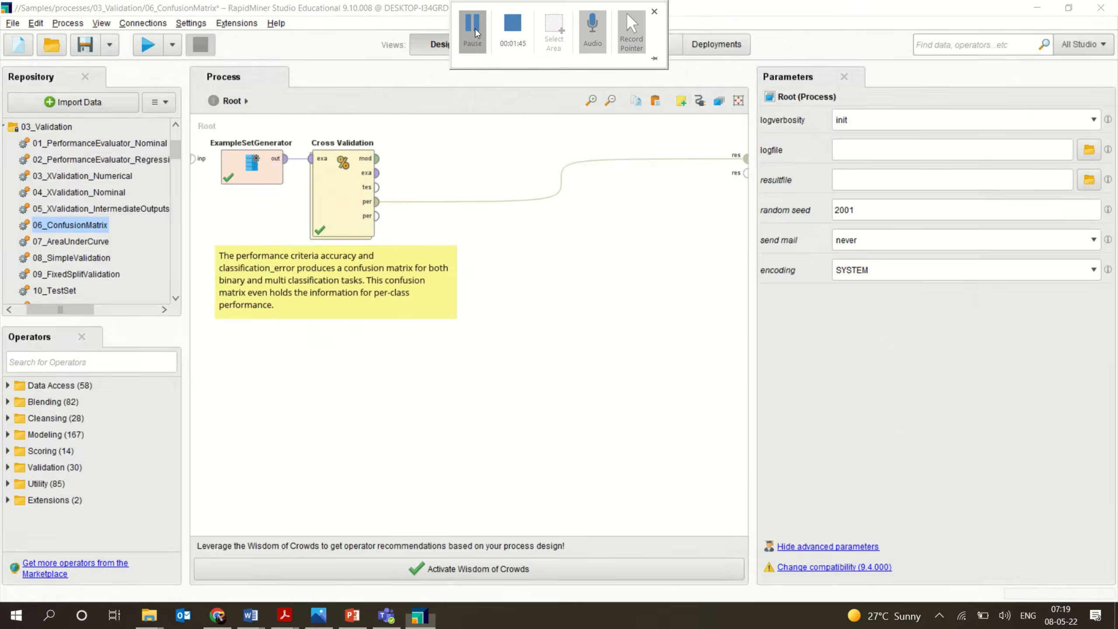
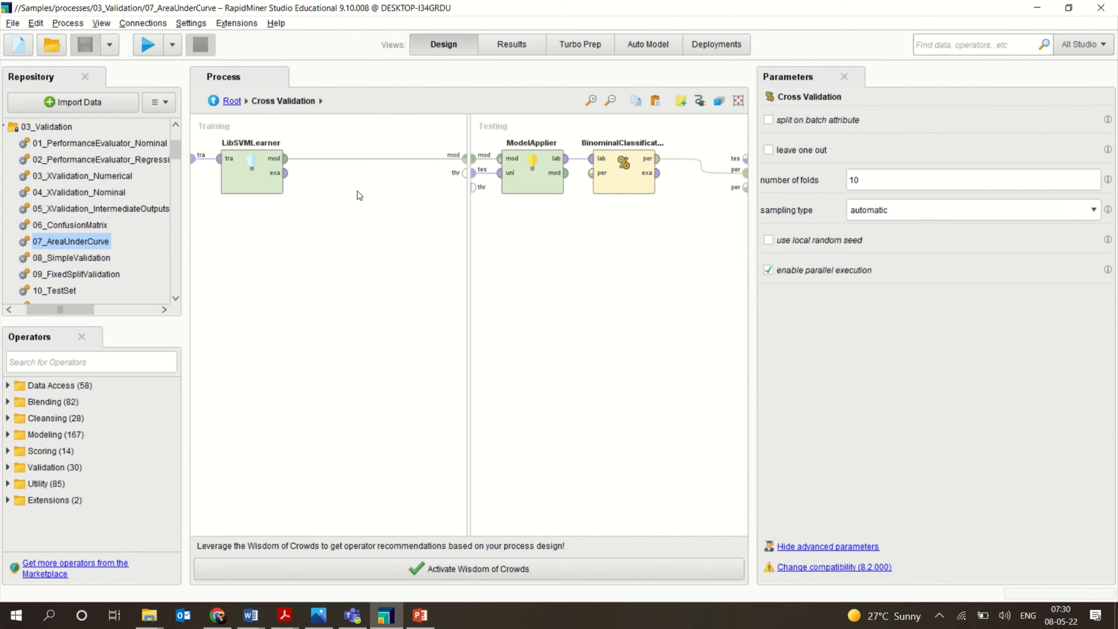
Inspect the parameters of the LibSVMLearner and ModelApplier operators inside the Cross Validation subprocess.
click(258, 177)
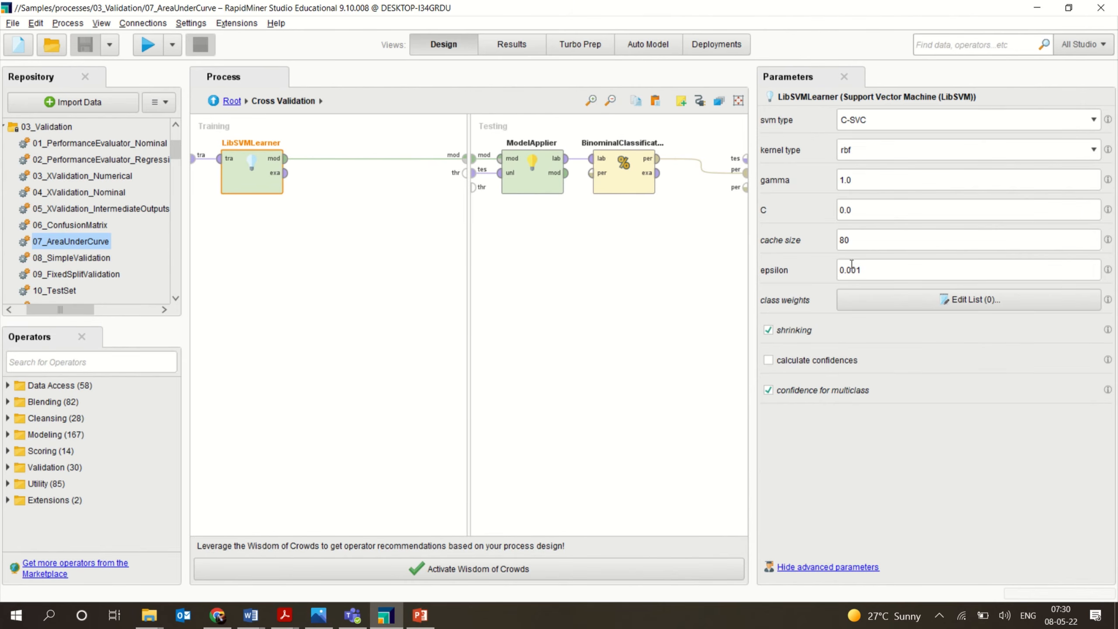
click(514, 192)
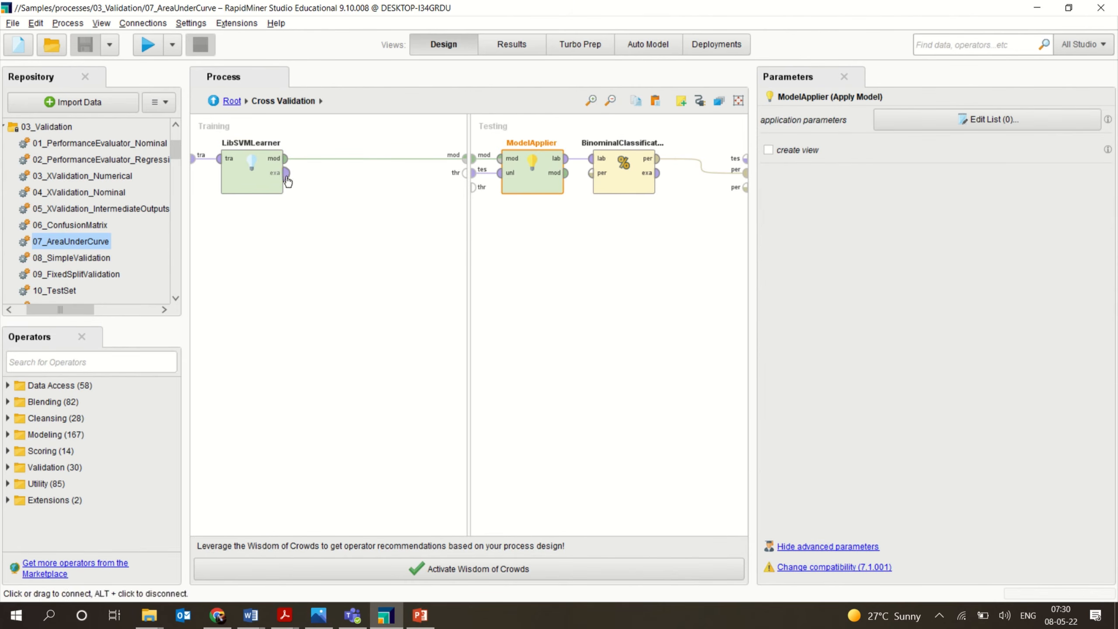
click(269, 182)
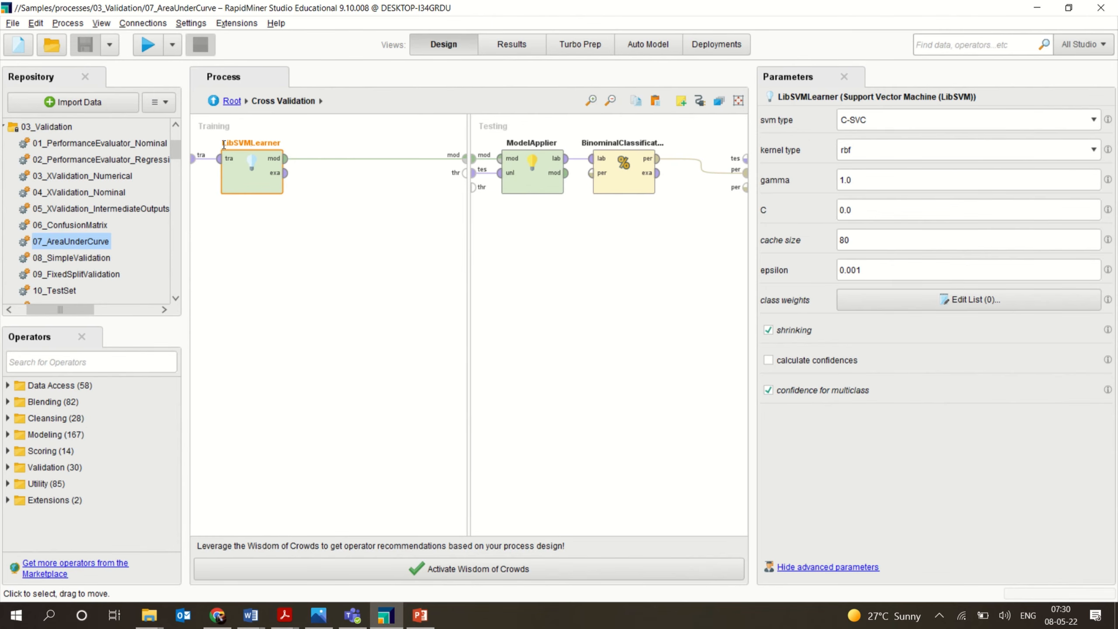
drag(224, 145, 268, 146)
key(ctrl+z)
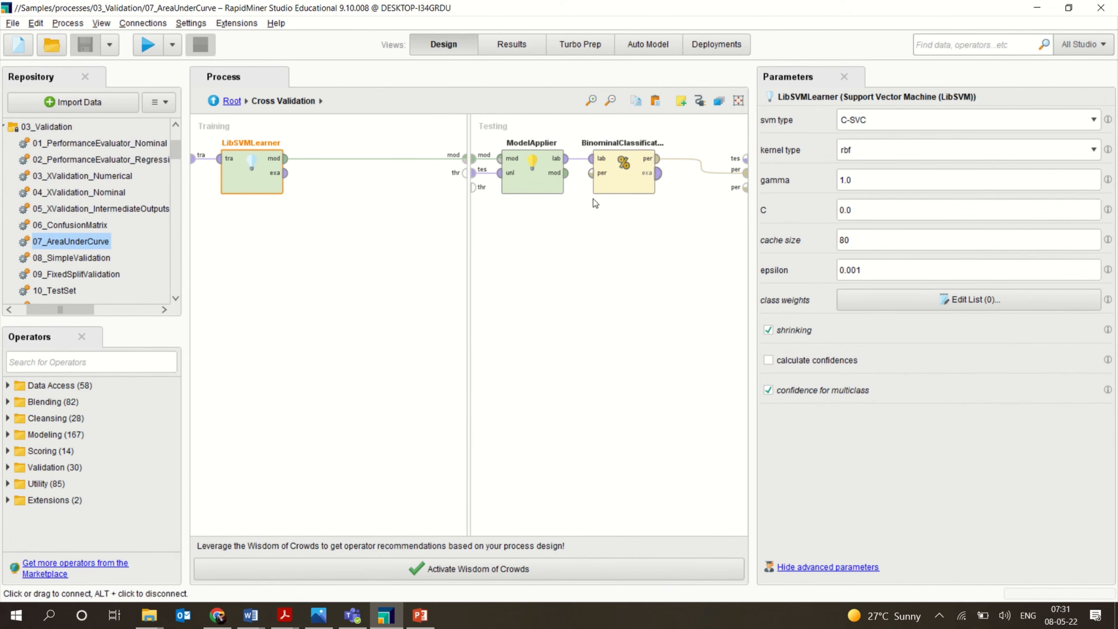
Run the AreaUnderCurve process and review its accuracy table, AUC curve and performance description.
click(148, 44)
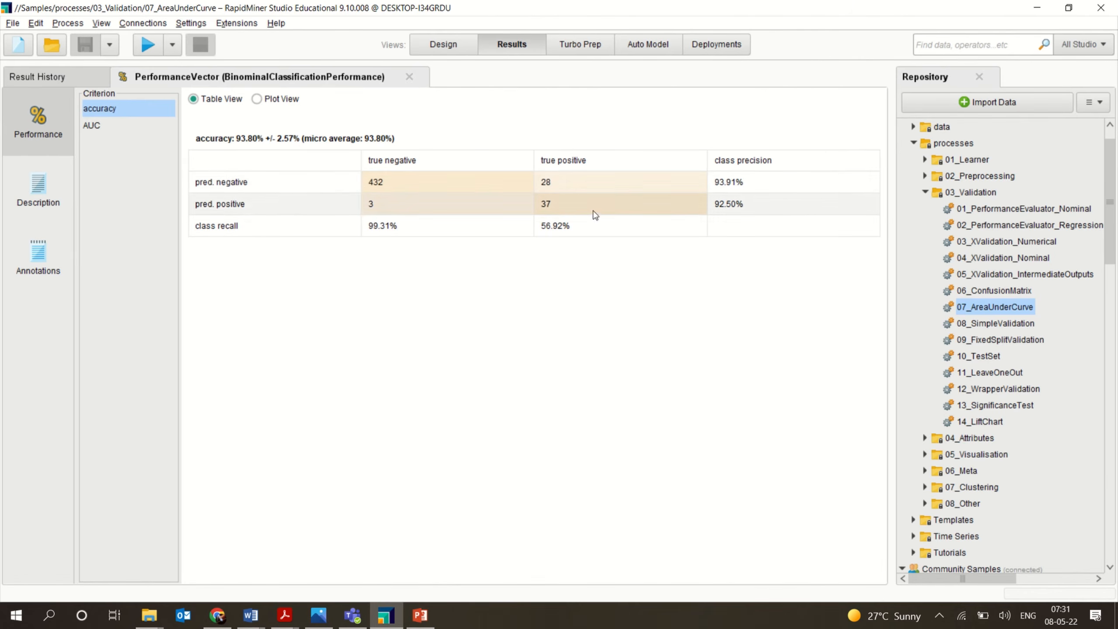
click(97, 127)
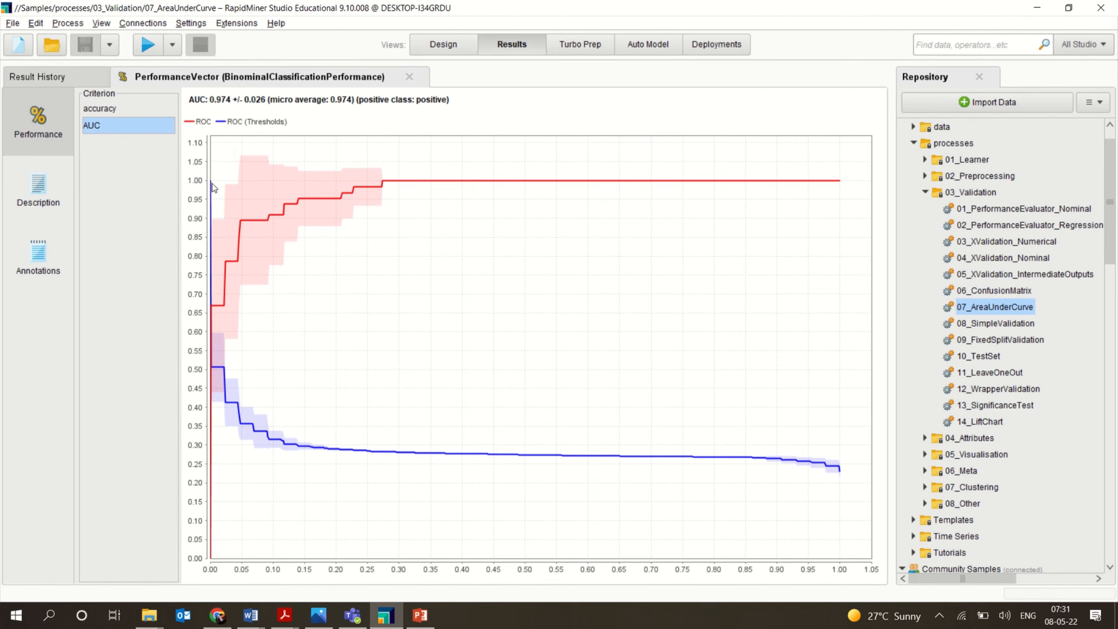
click(134, 110)
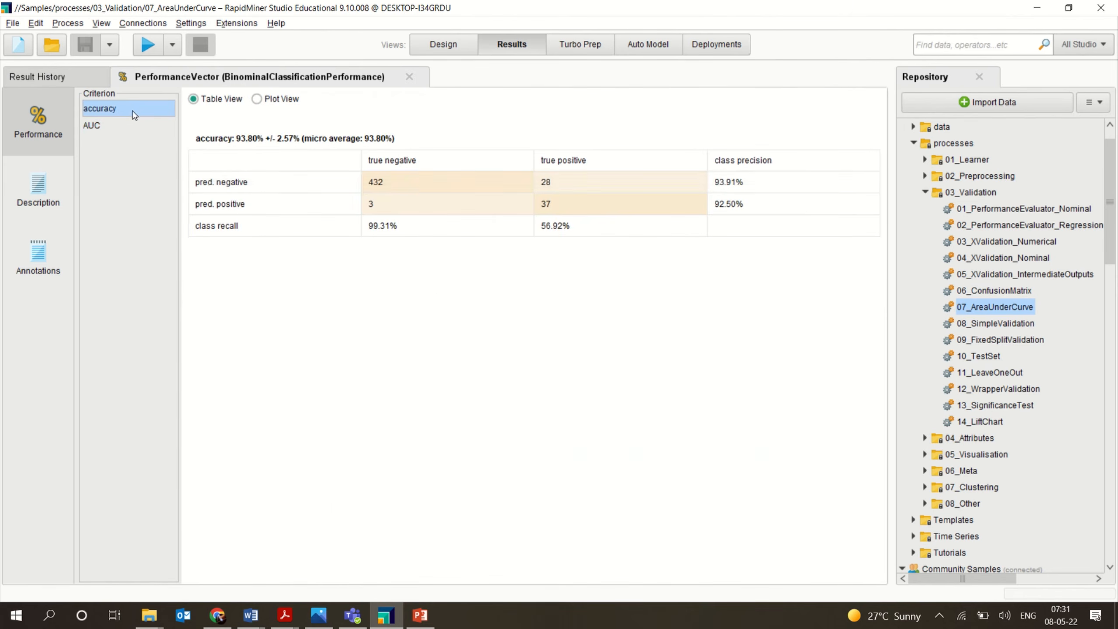
click(115, 126)
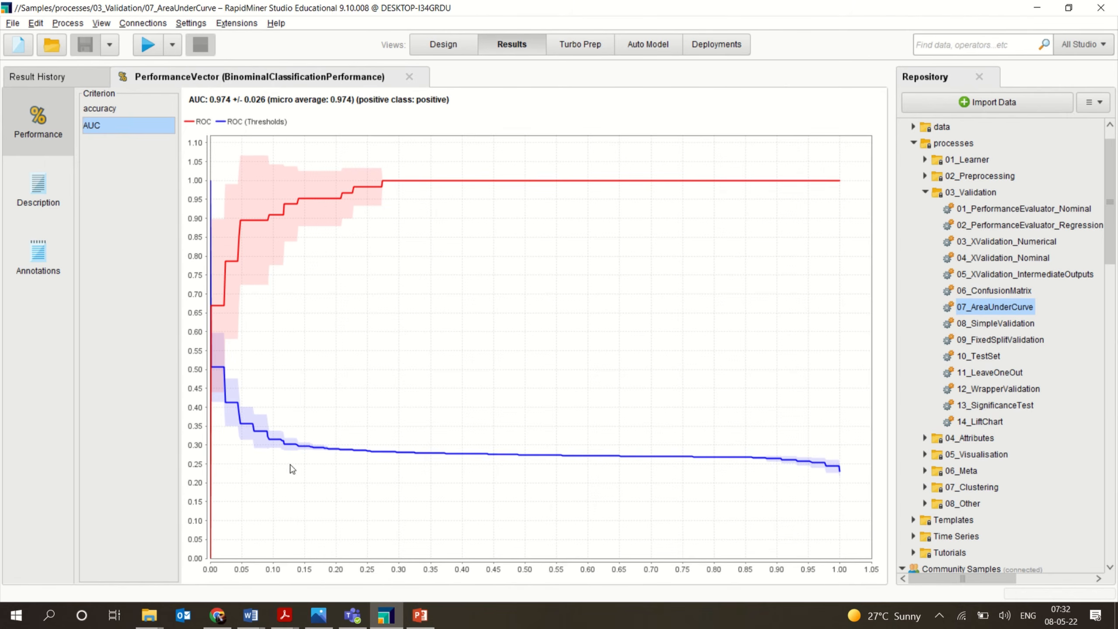
click(94, 109)
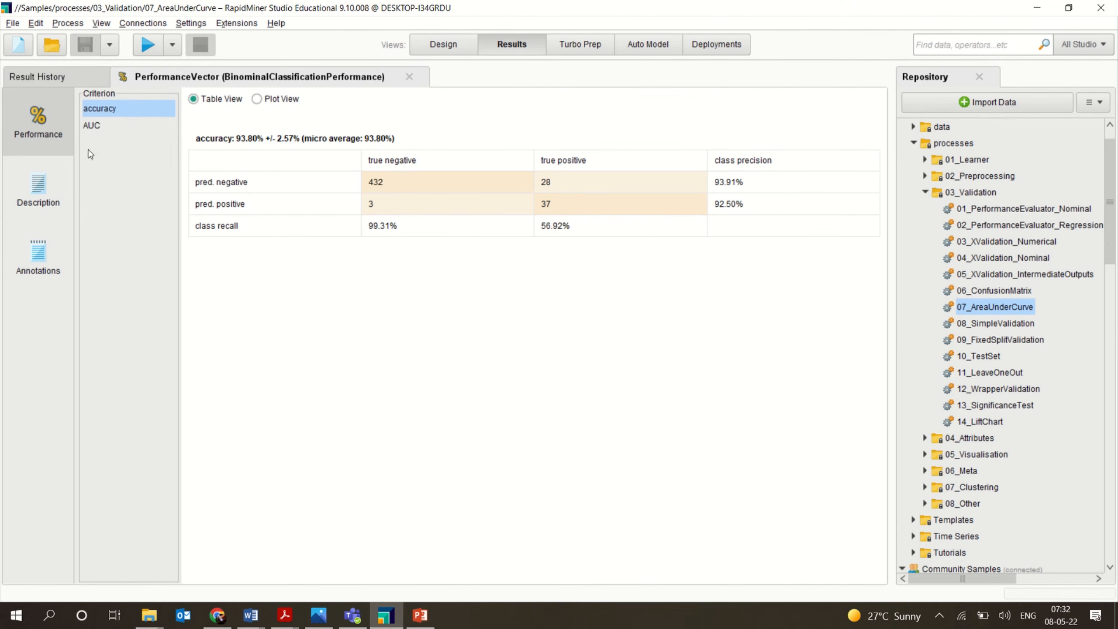
click(43, 187)
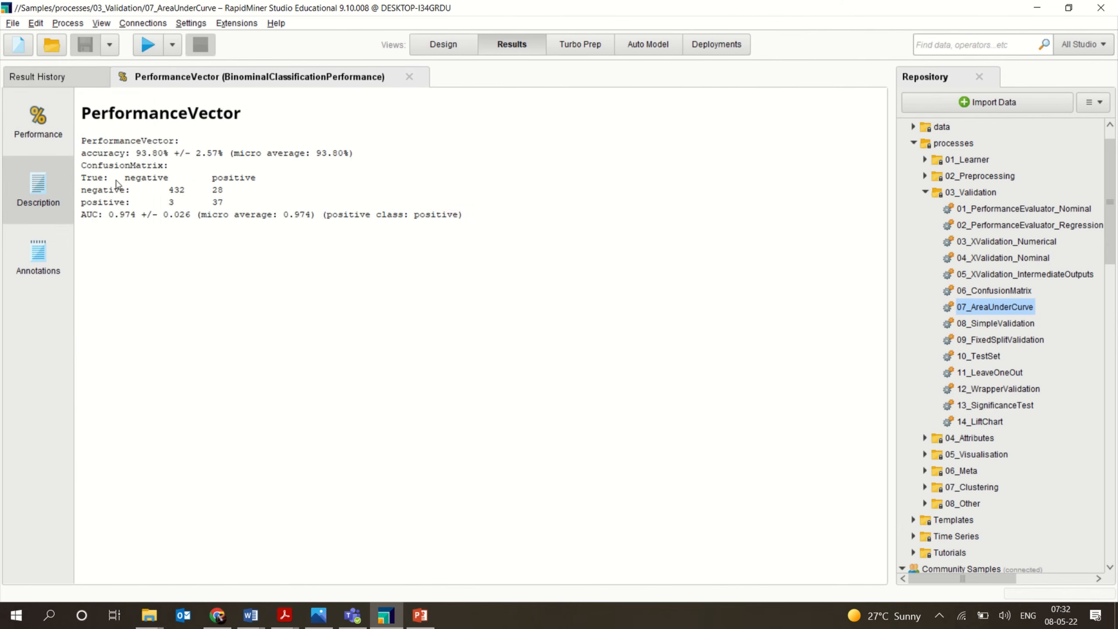
click(38, 124)
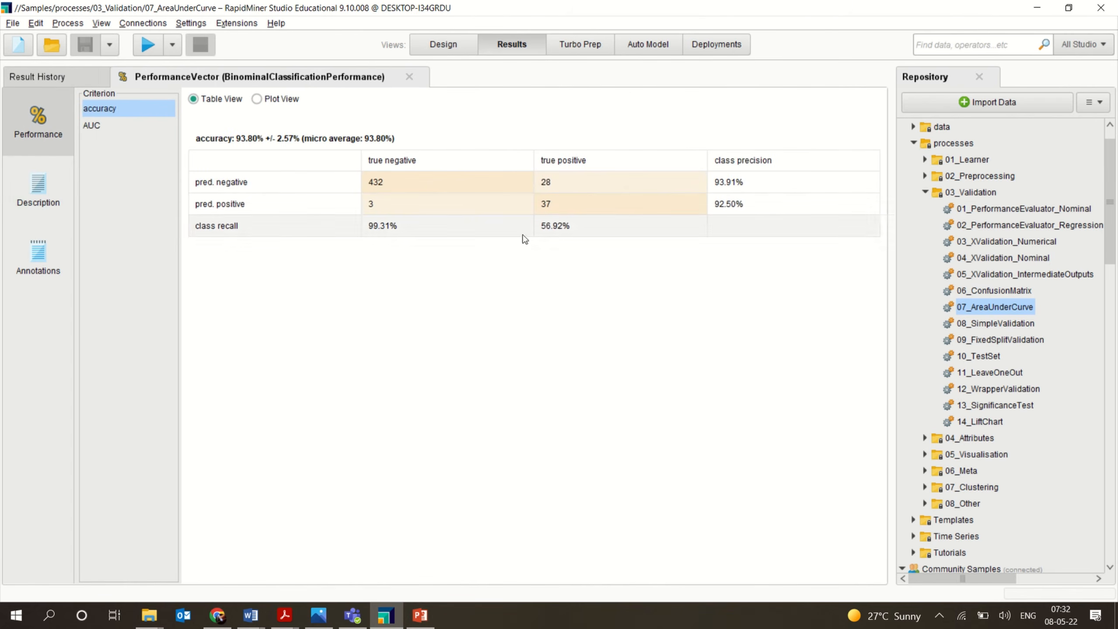
click(60, 194)
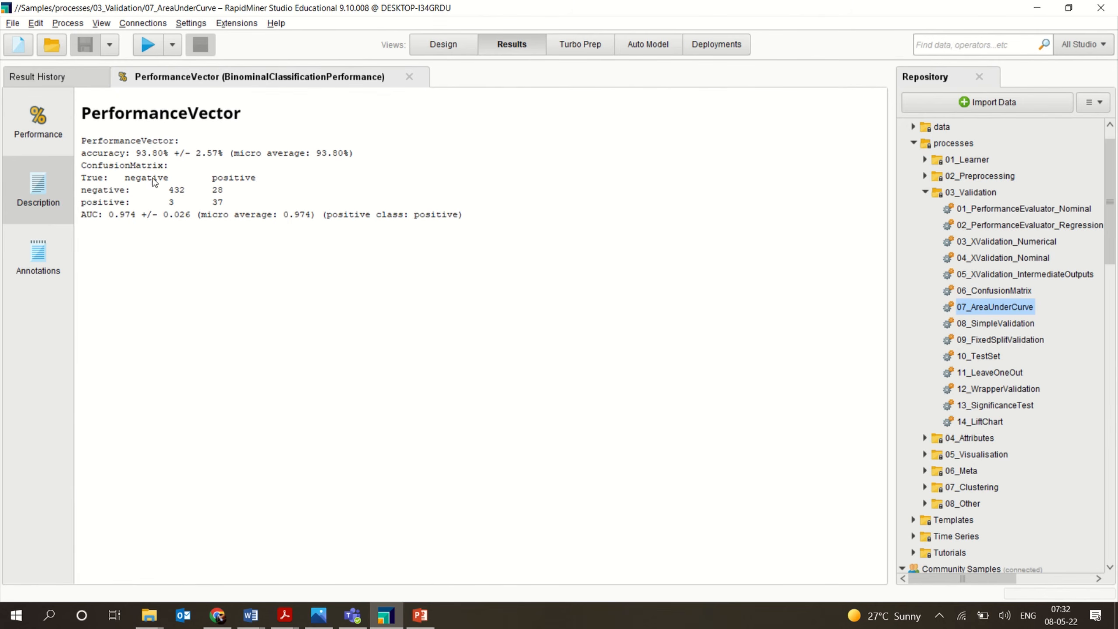
click(52, 148)
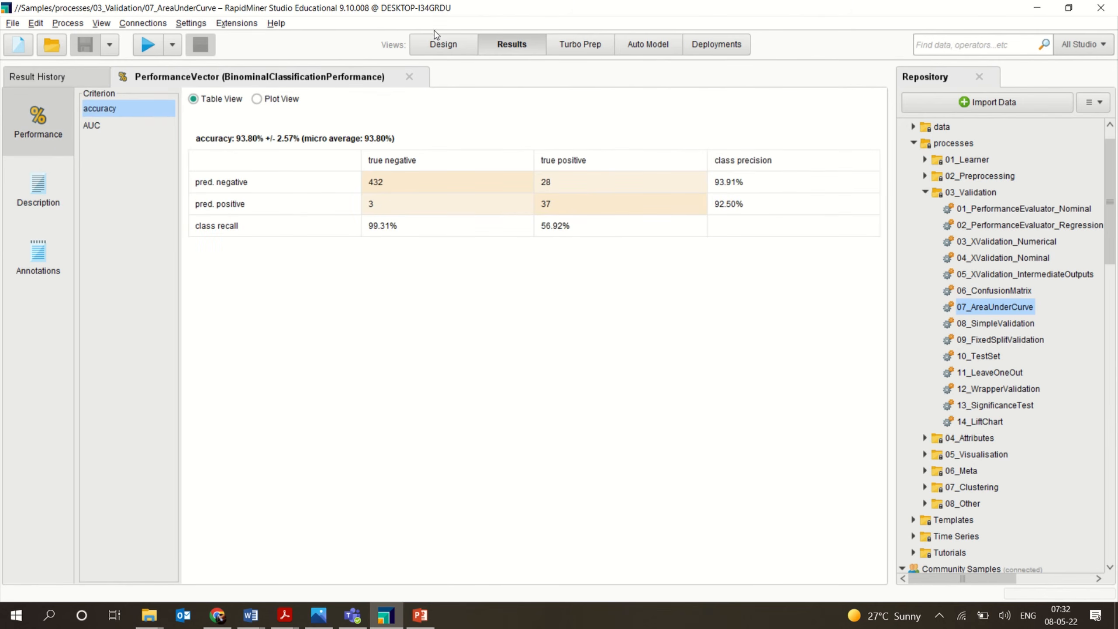
Return to the root process in the design view.
click(437, 45)
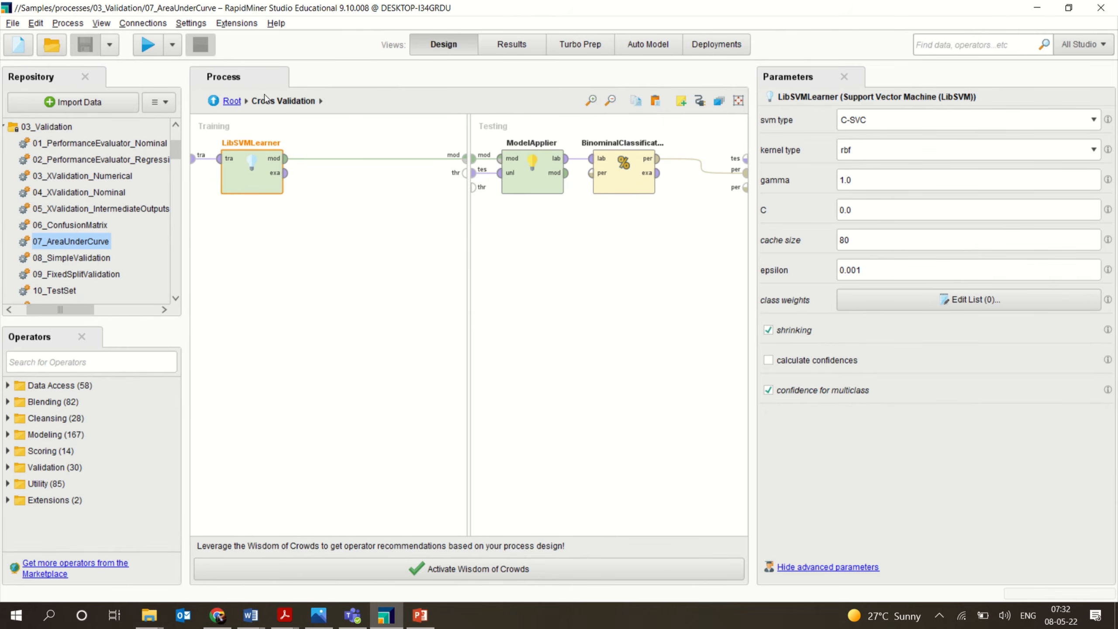
click(213, 102)
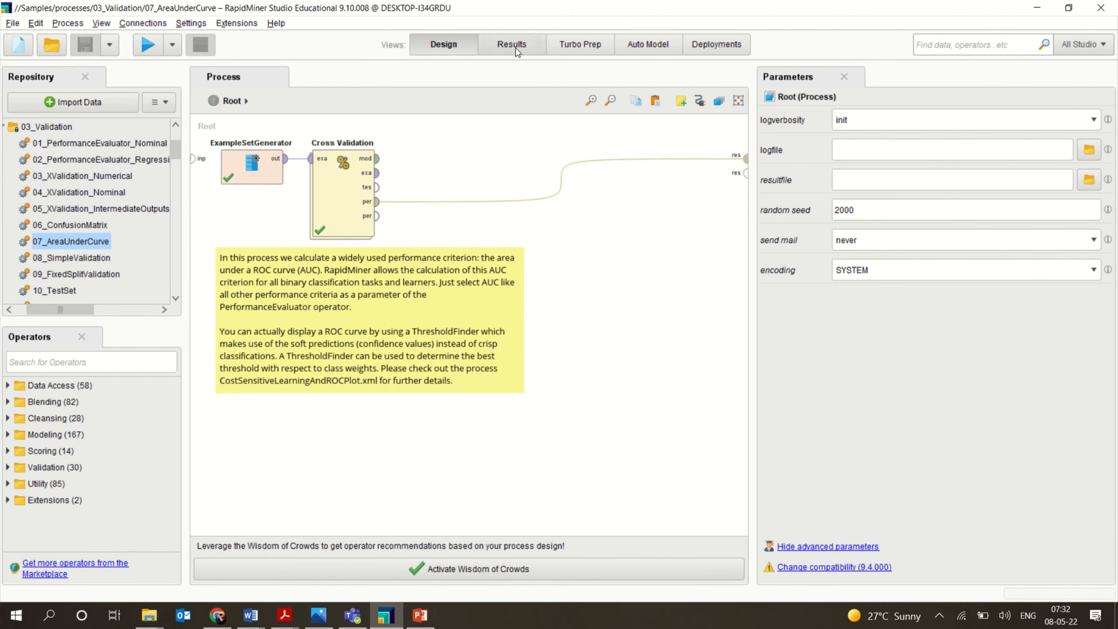
mouse_move(518, 3)
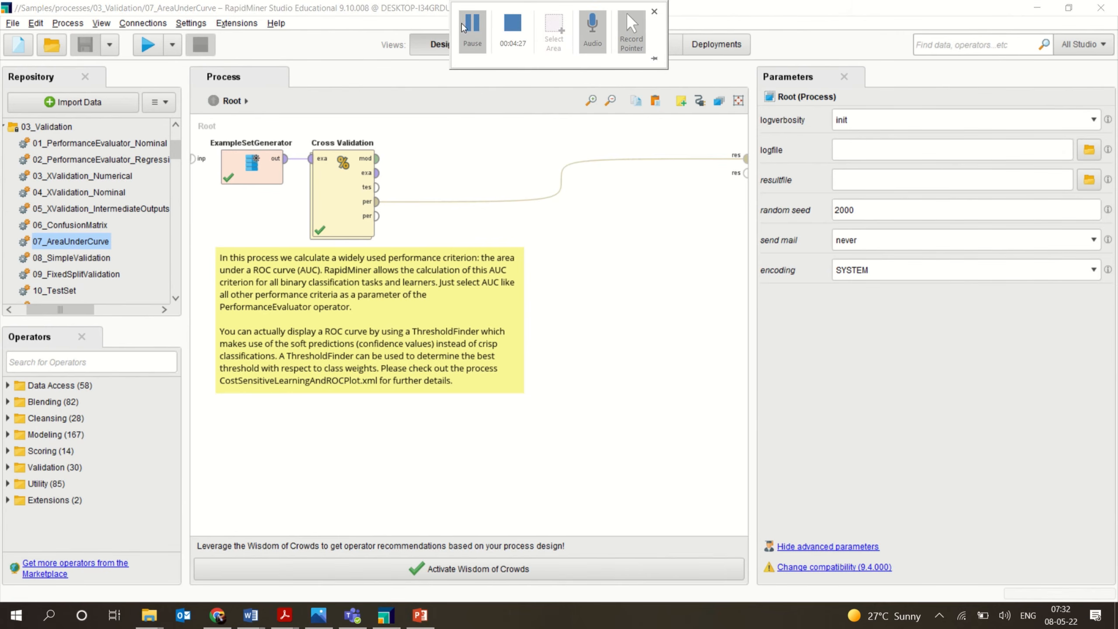
click(474, 34)
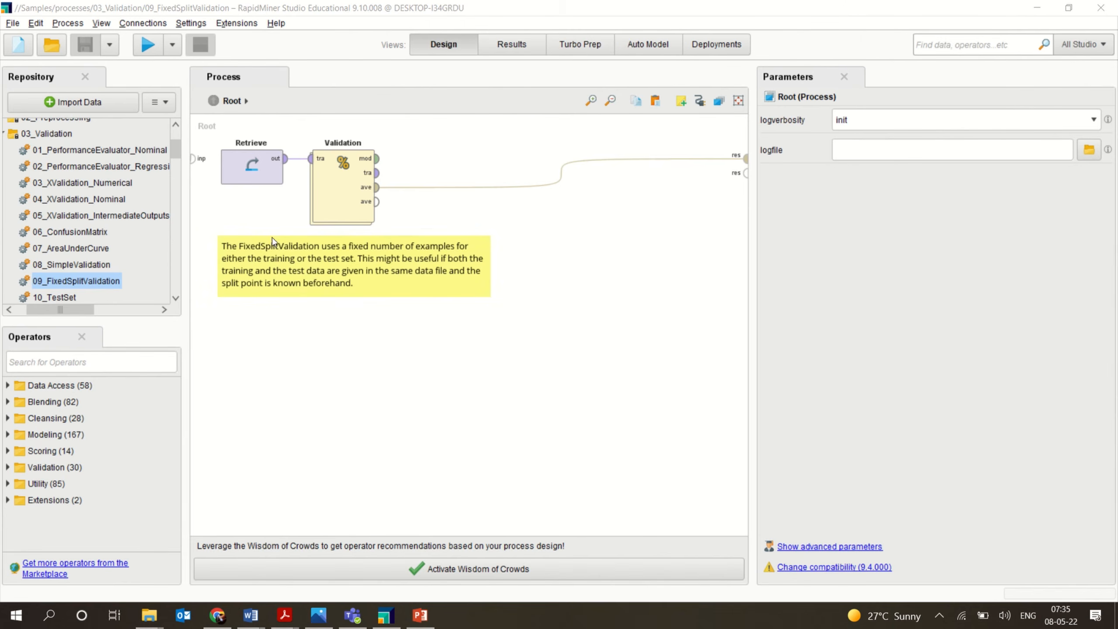
Open the 08_SimpleValidation sample and explore its SimpleValidation and ClassificationByRegression subprocesses.
double_click(98, 265)
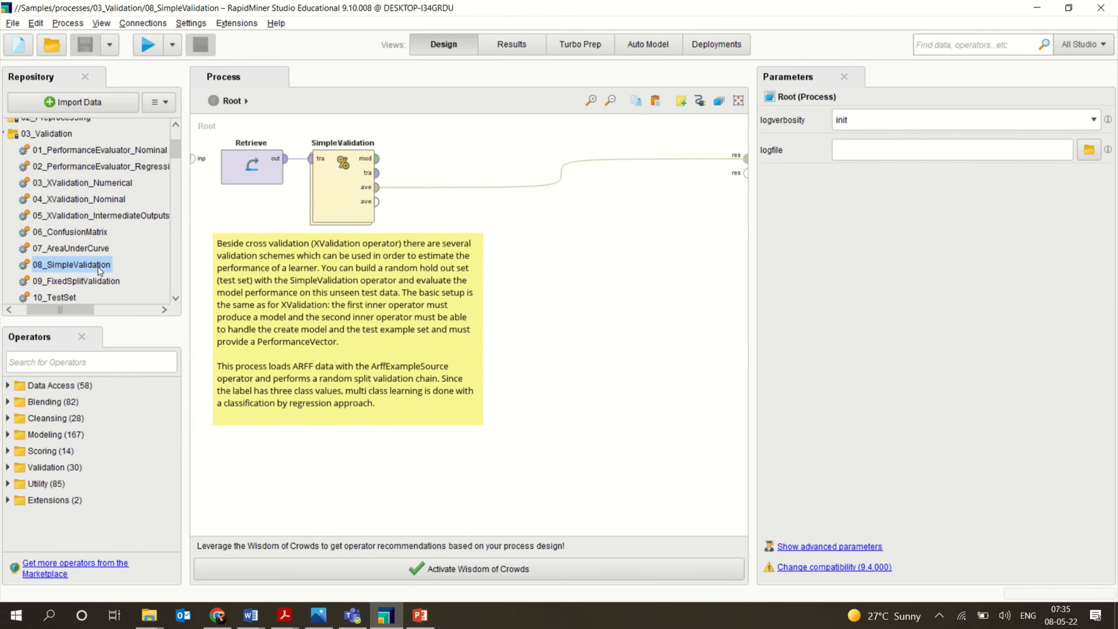
double_click(335, 186)
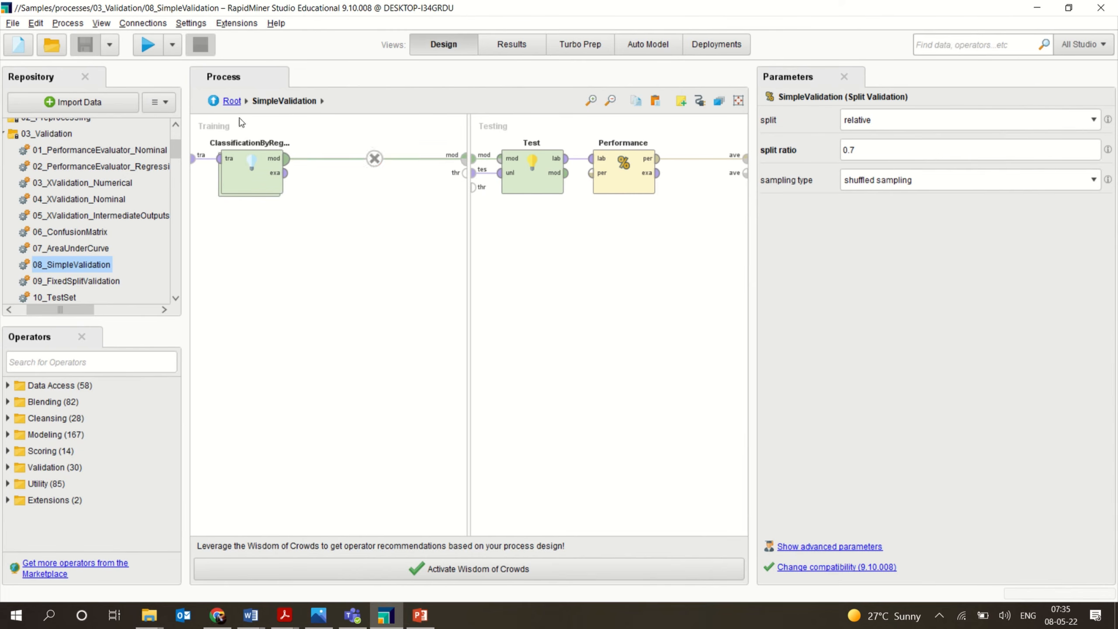
double_click(242, 184)
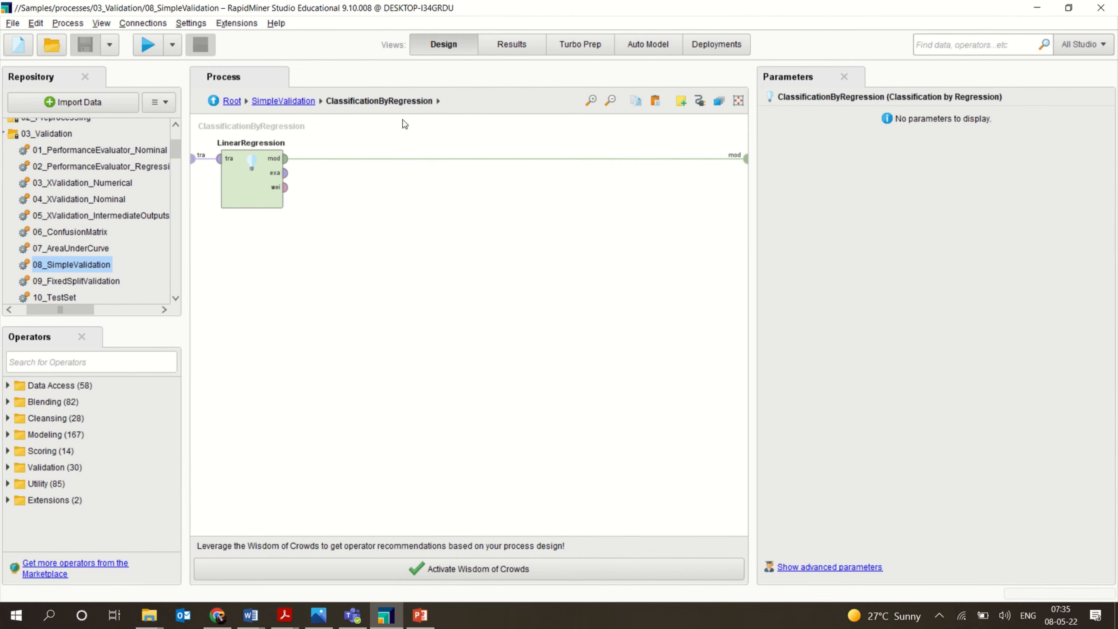
click(298, 108)
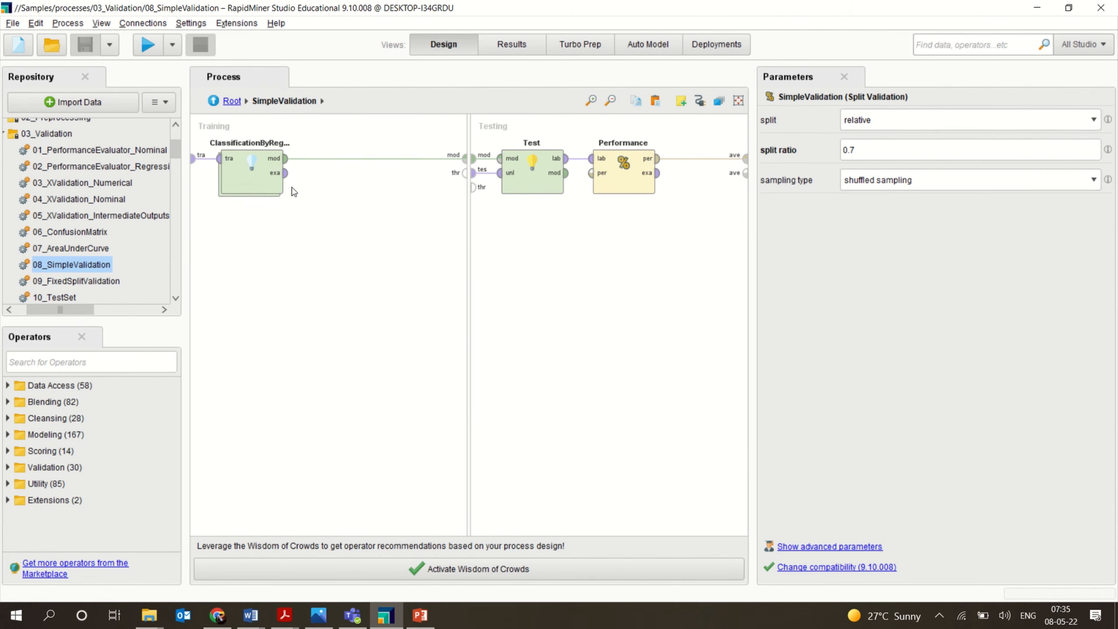
double_click(234, 166)
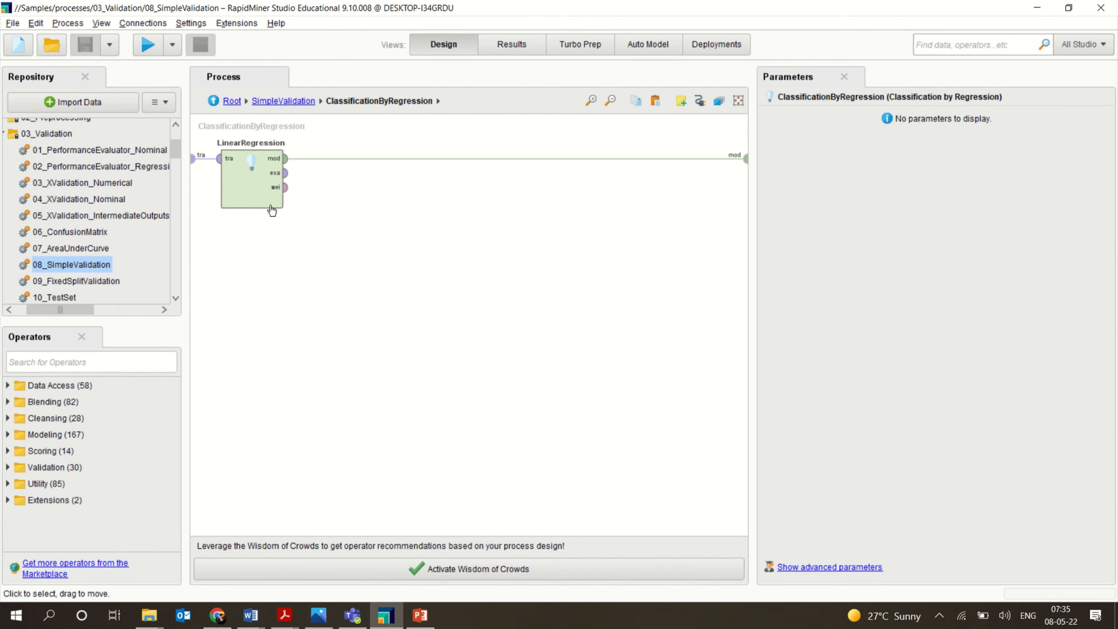
click(299, 105)
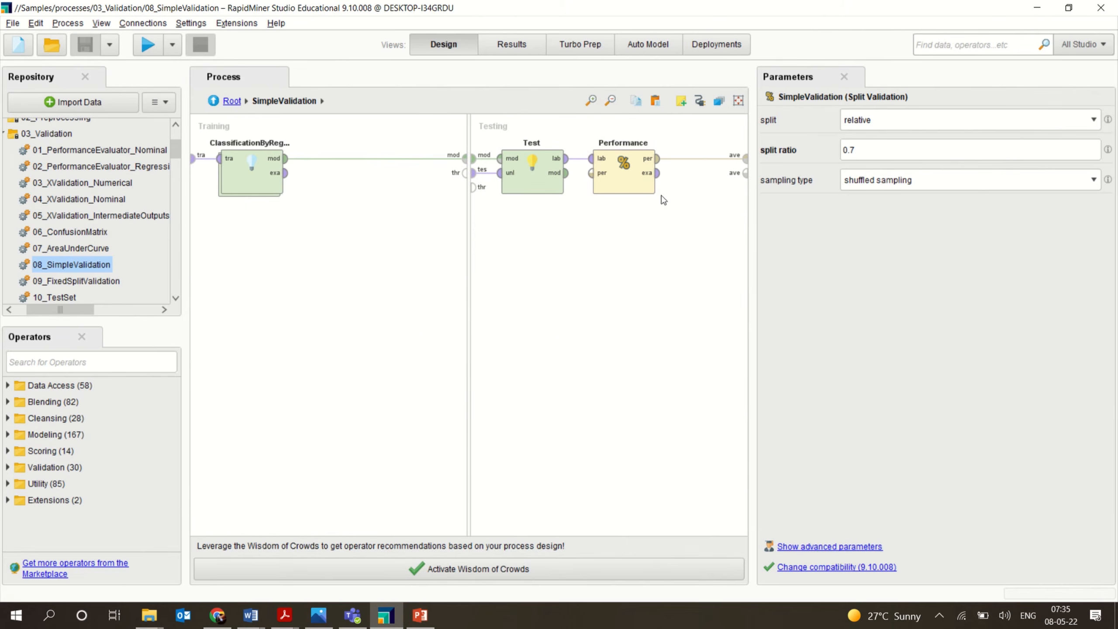
Run the SimpleValidation process, review its Iris confusion matrix, then close the result and check the result history.
click(148, 50)
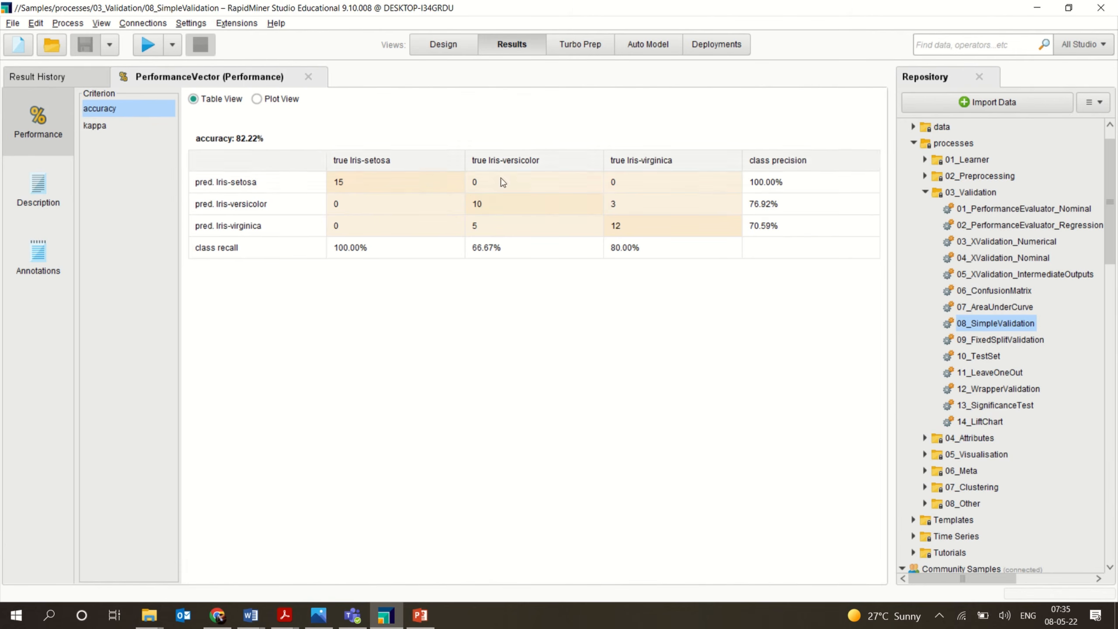
click(443, 45)
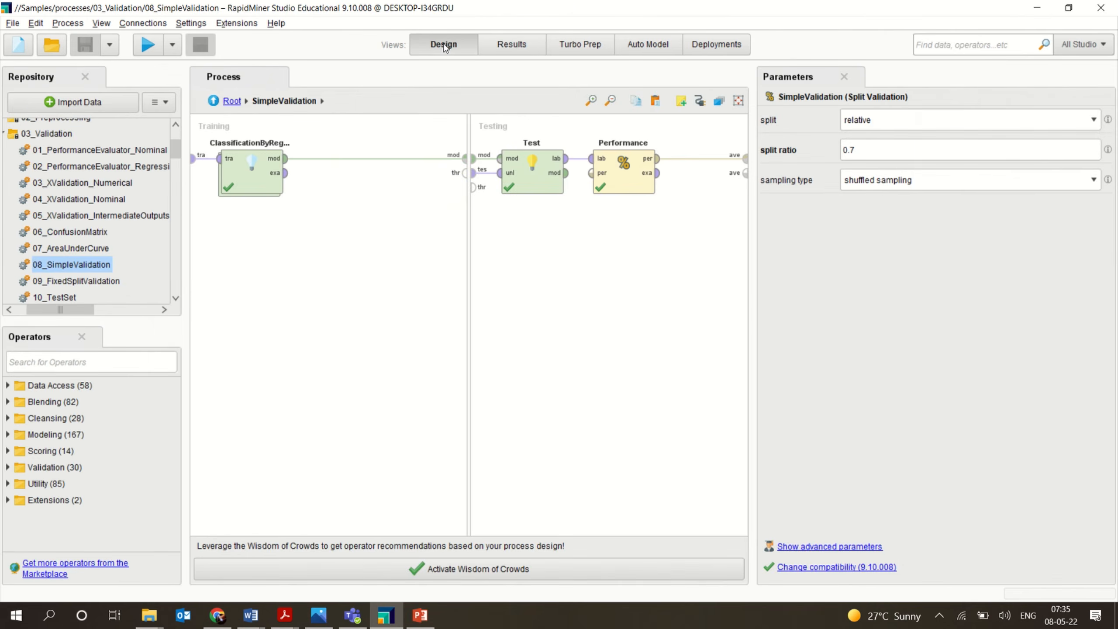
click(513, 45)
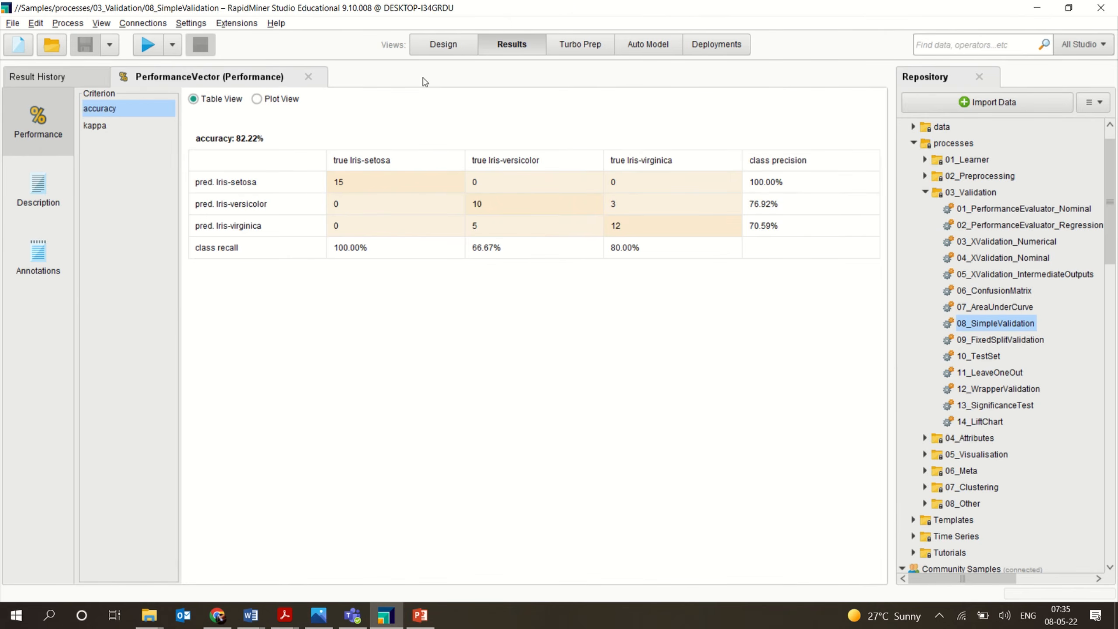
click(309, 77)
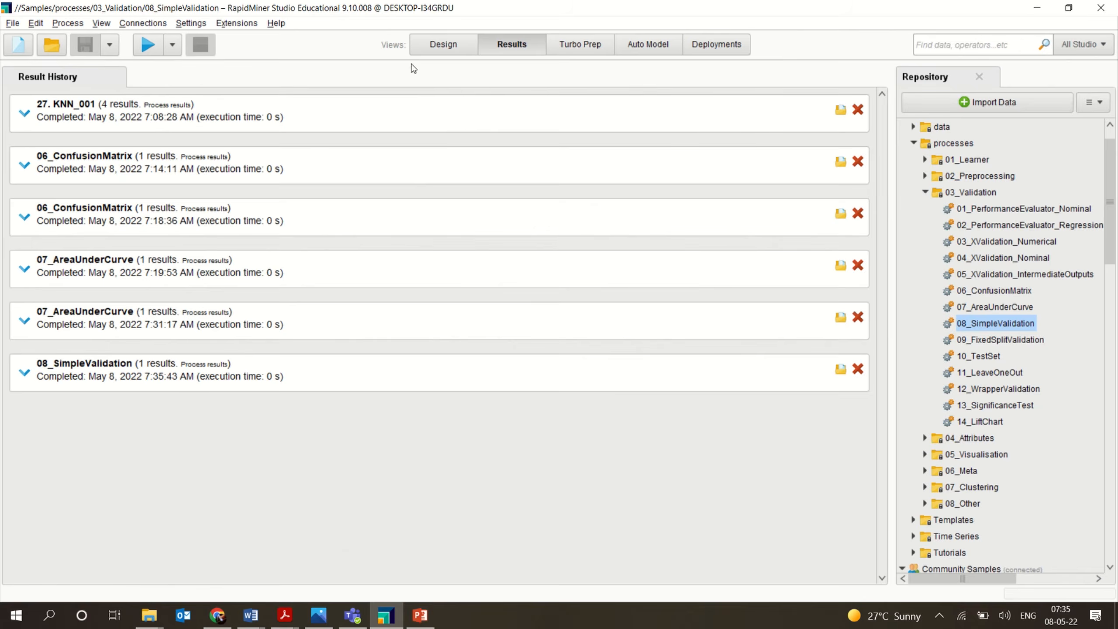
click(440, 44)
Open the 09_FixedSplitValidation sample and inspect the NearestNeighbors and Test operators inside its Validation subprocess.
double_click(80, 280)
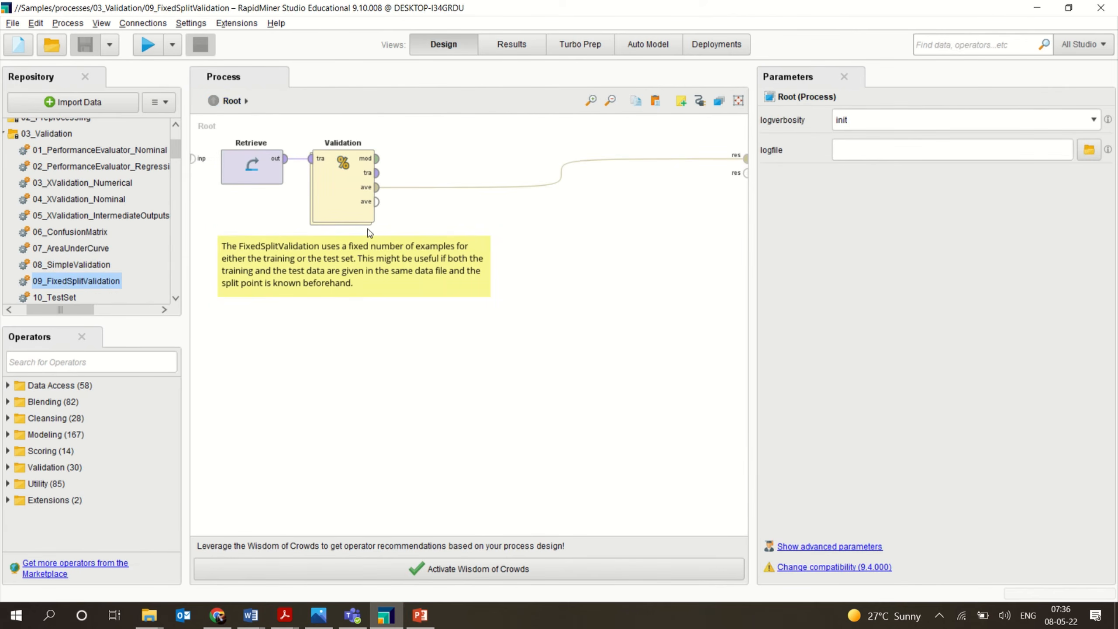
double_click(332, 210)
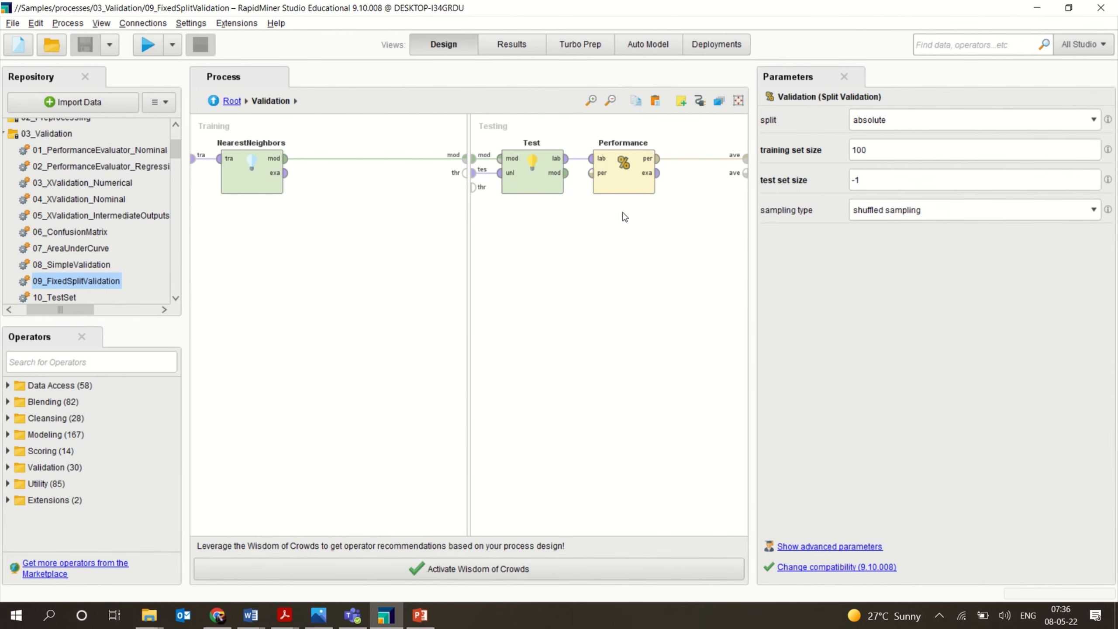
click(538, 191)
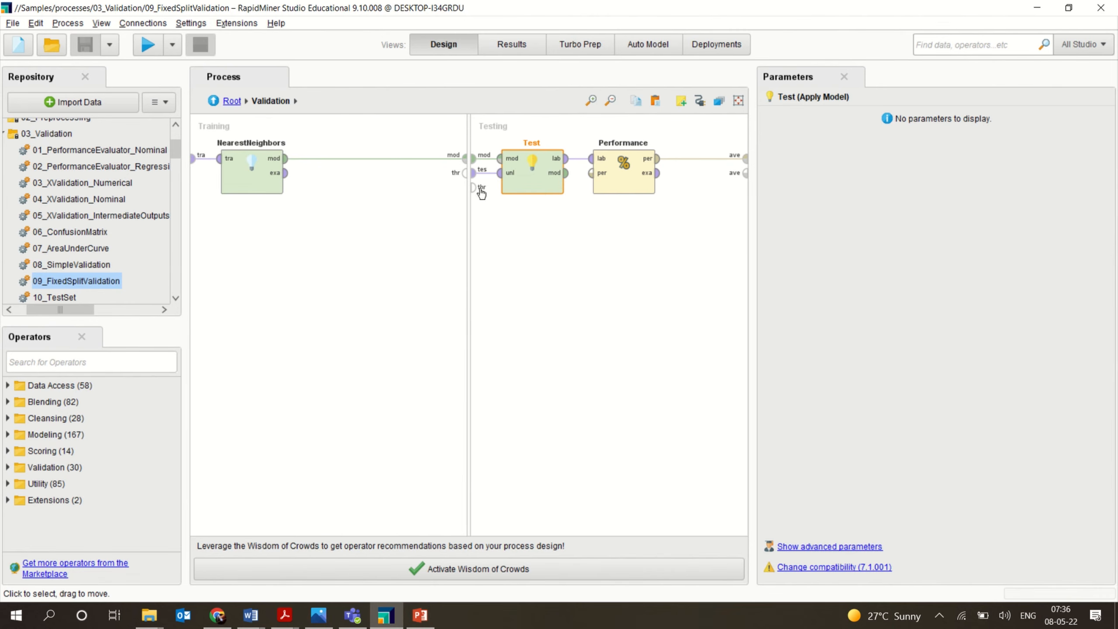
click(243, 187)
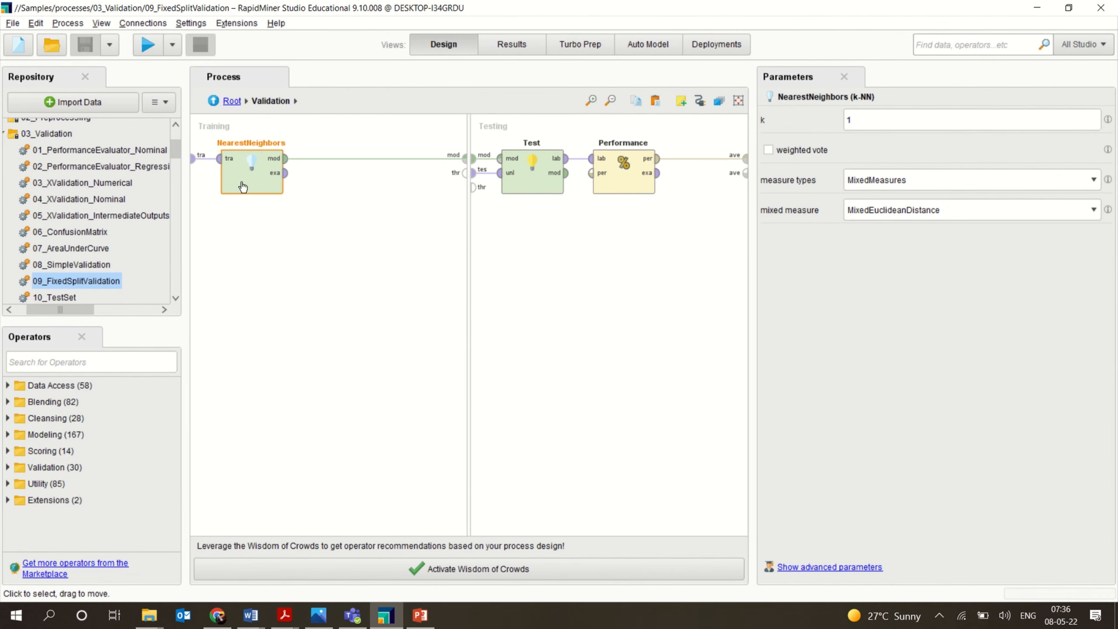
click(347, 122)
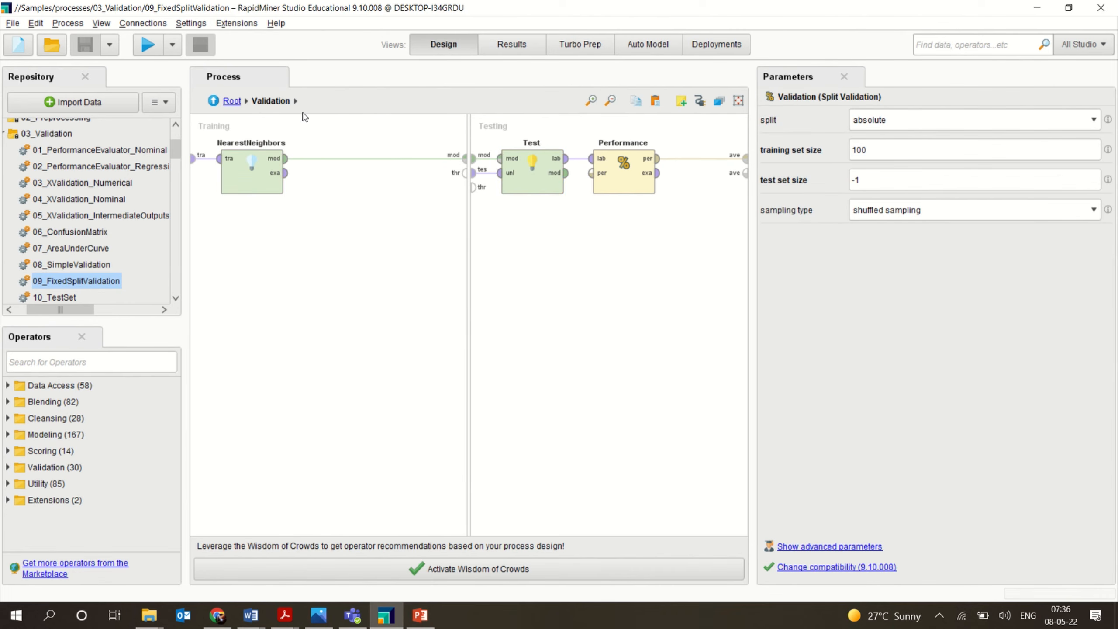
click(214, 101)
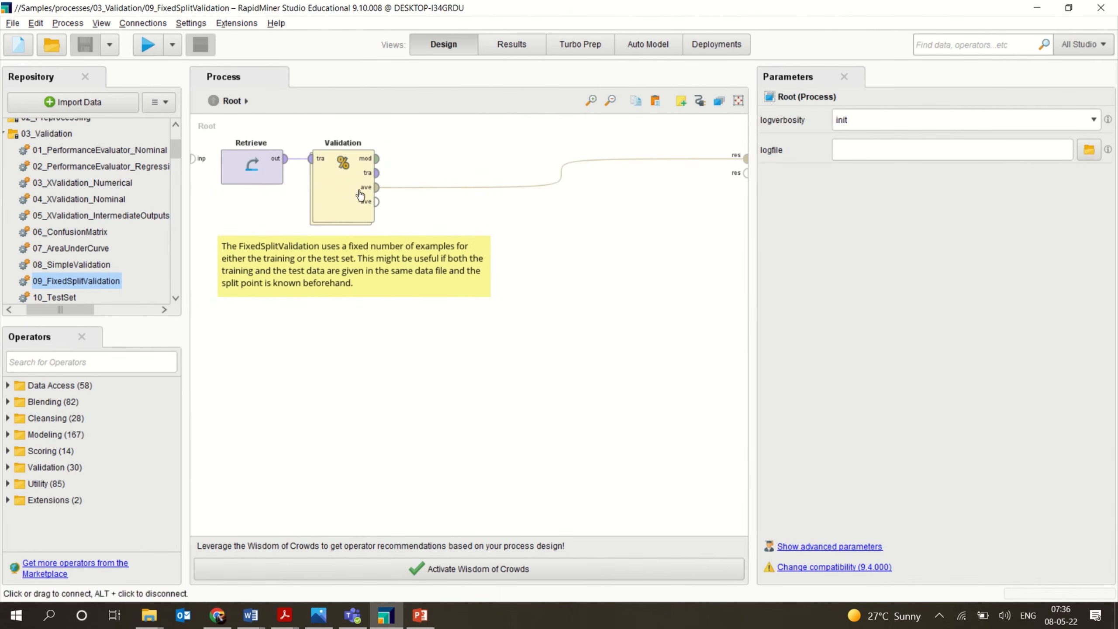
Review the split settings of the Validation operator at the root level.
click(341, 215)
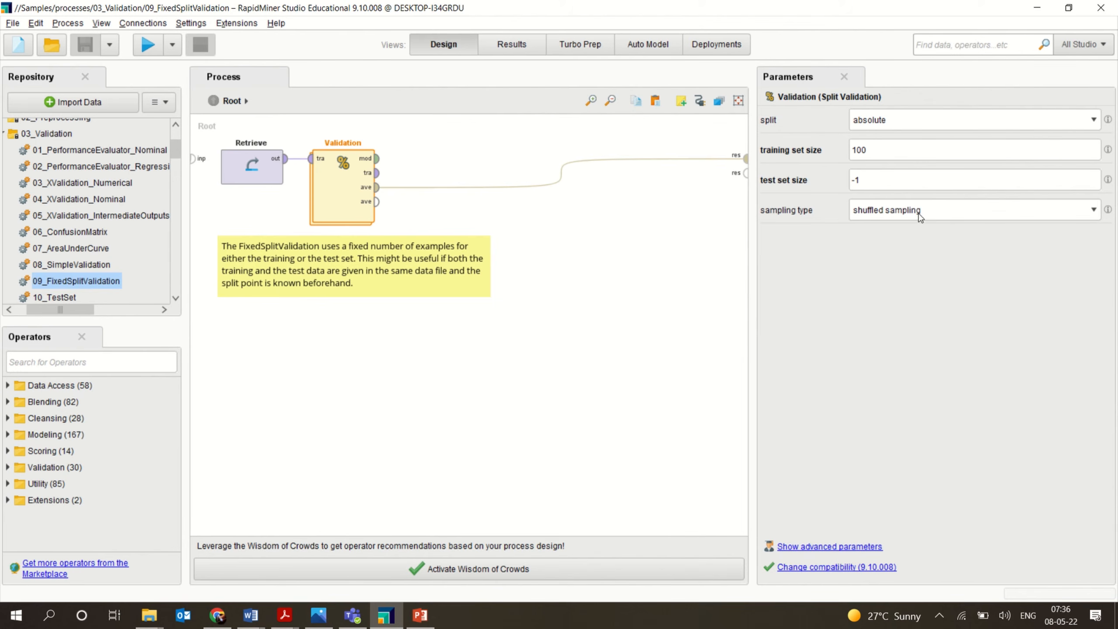
click(886, 121)
click(885, 122)
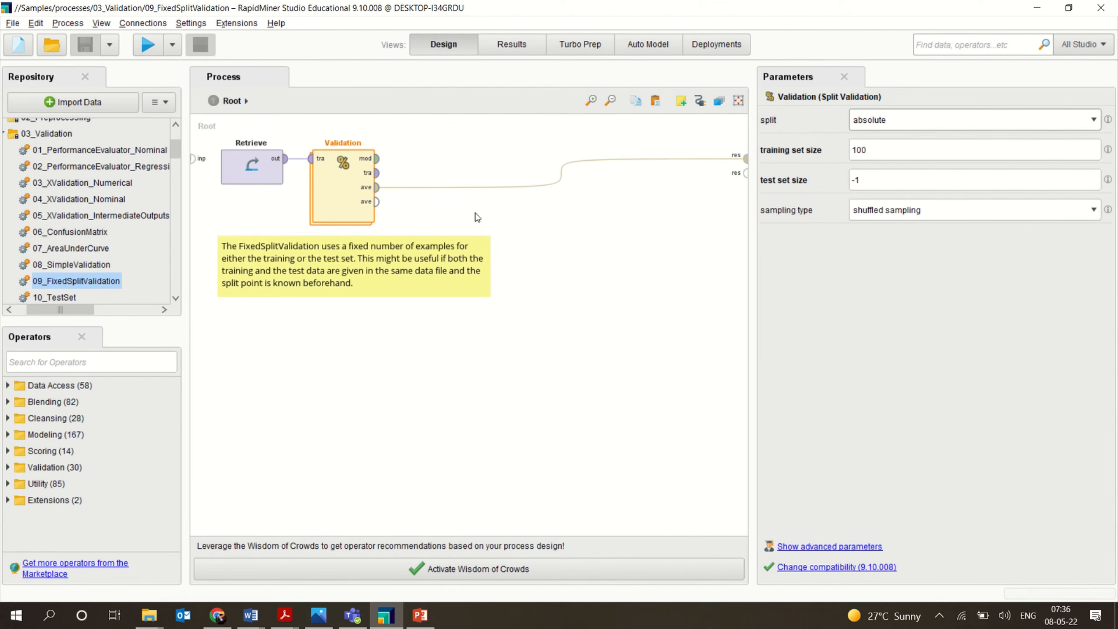
Compare the split settings of the SimpleValidation and FixedSplitValidation samples' validation operators.
click(79, 266)
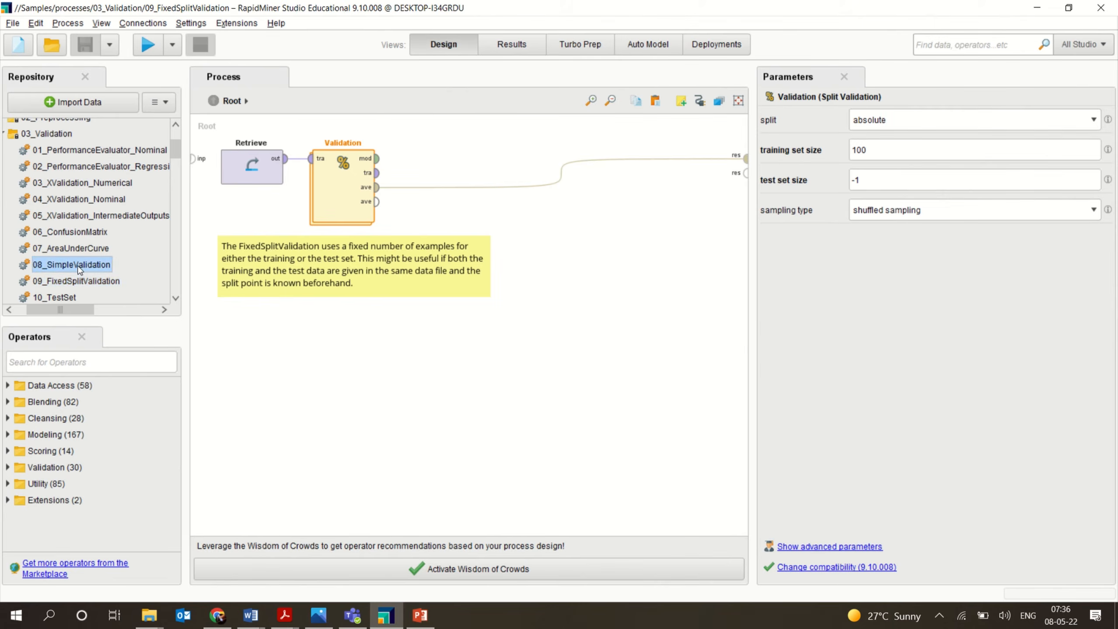
double_click(79, 266)
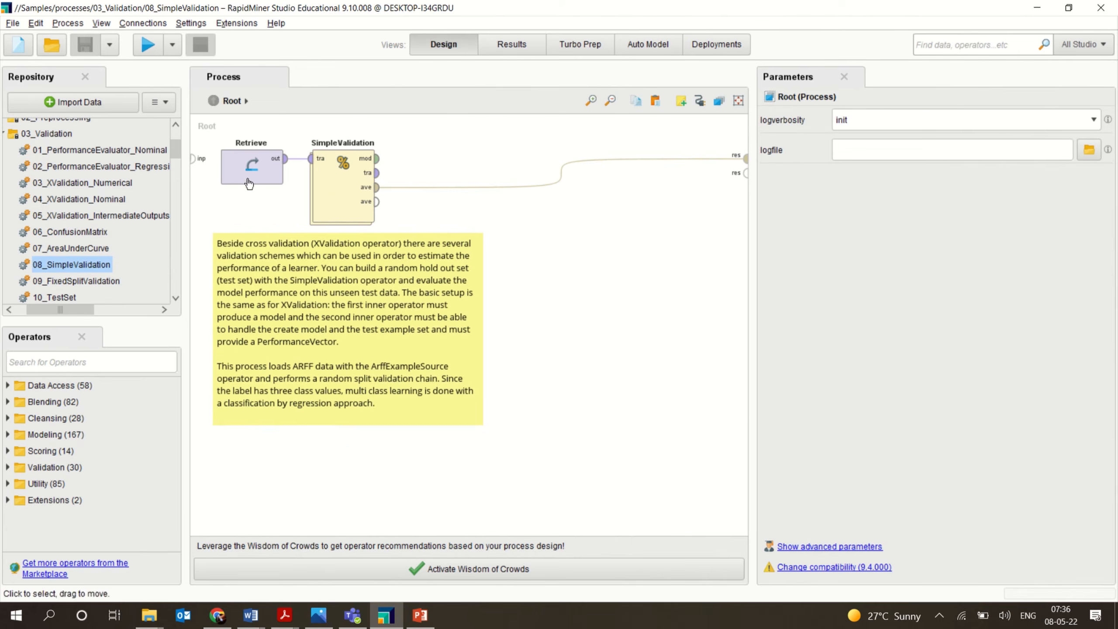
click(341, 167)
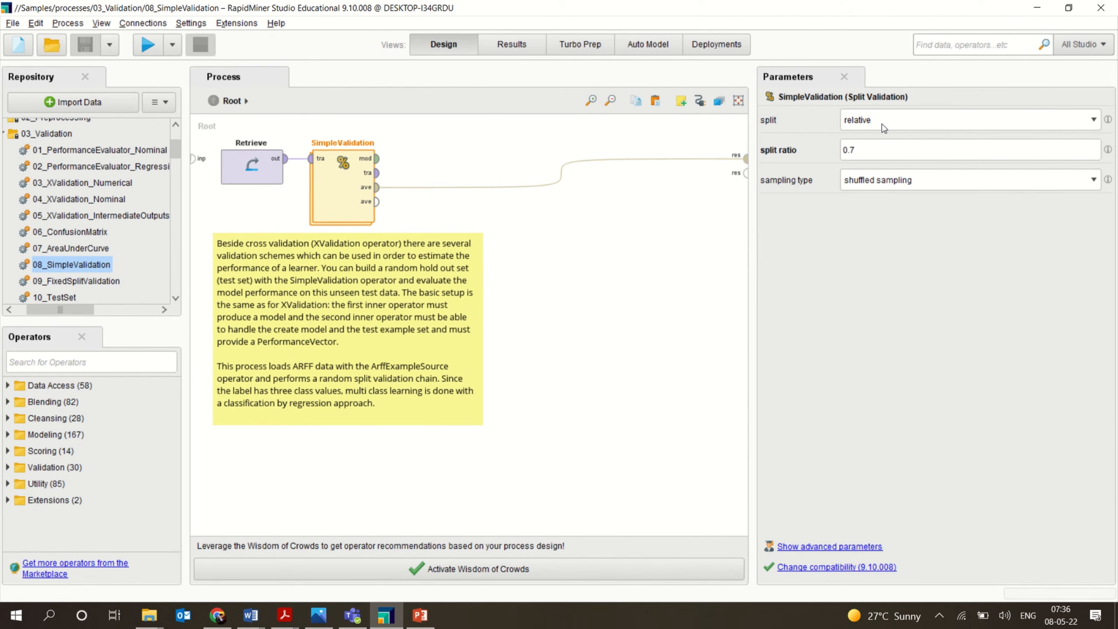
double_click(93, 283)
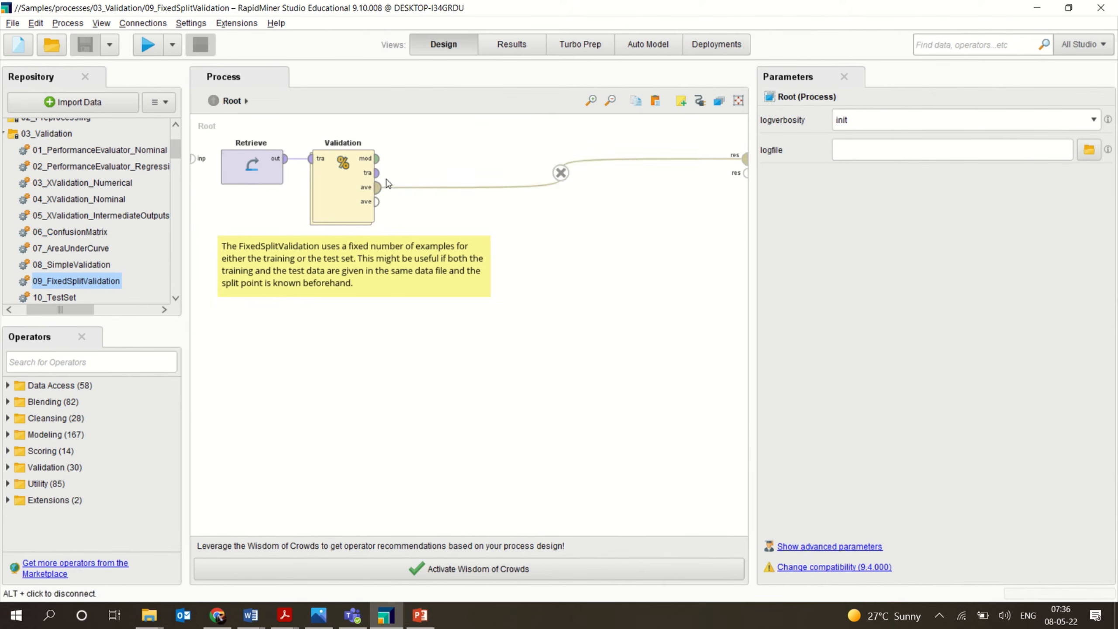
click(342, 199)
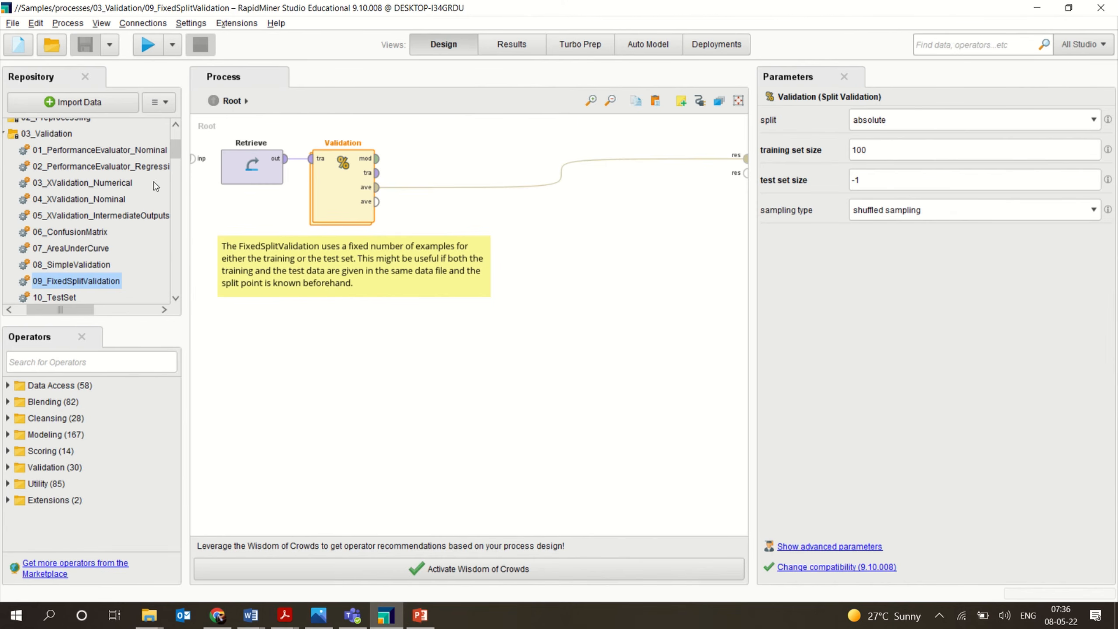
Open the 10_TestSet sample process and run it.
double_click(70, 298)
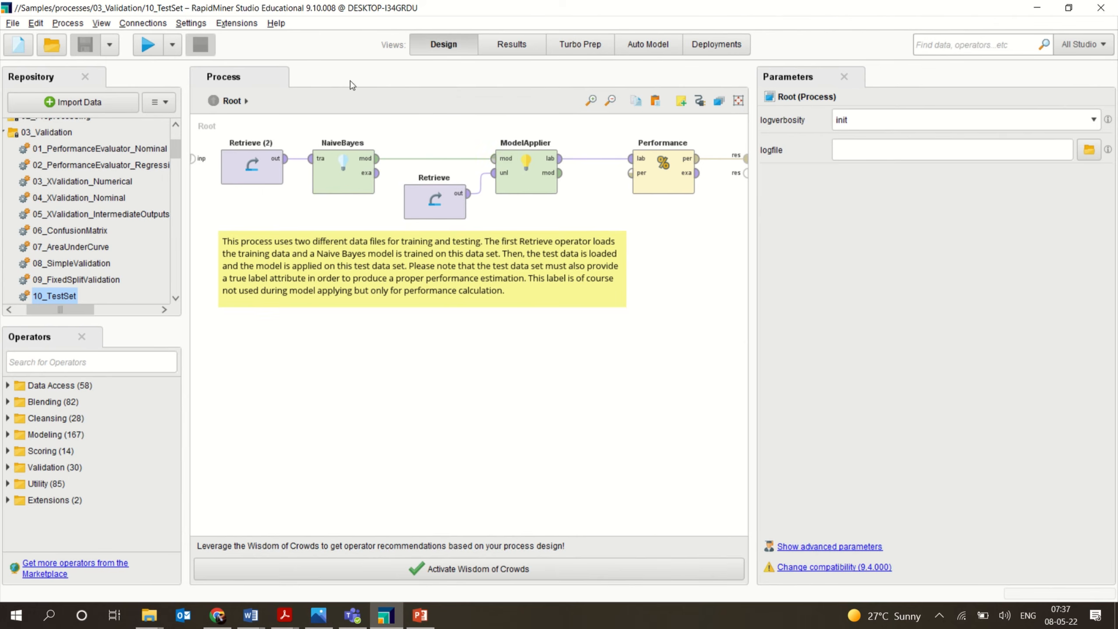
click(147, 45)
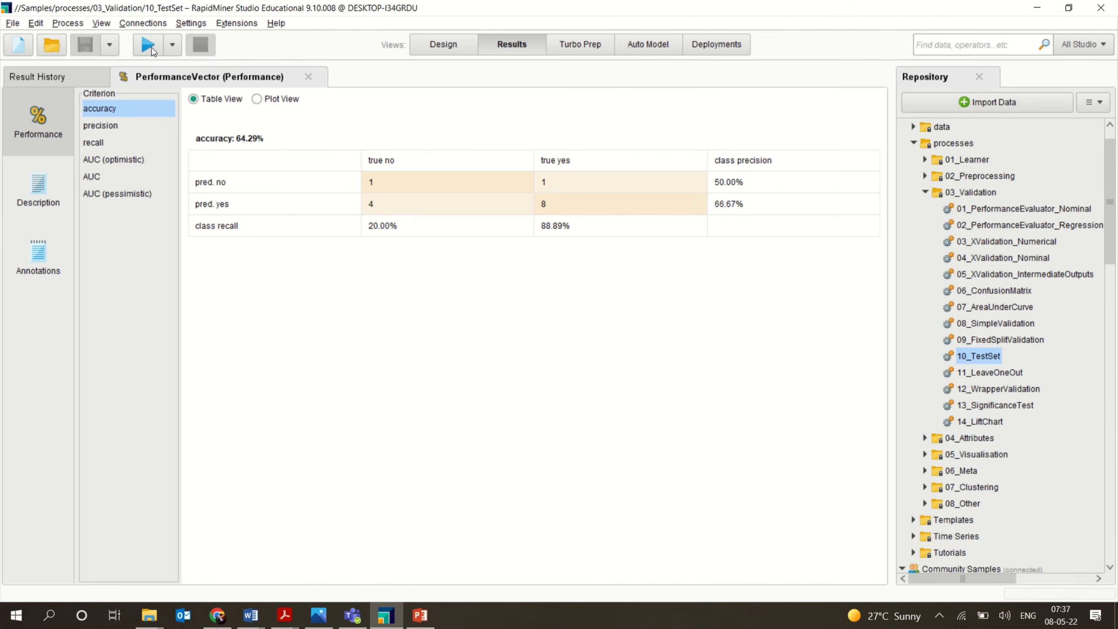
Review the TestSet performance results under the accuracy, precision, recall and AUC criteria.
click(101, 125)
click(97, 144)
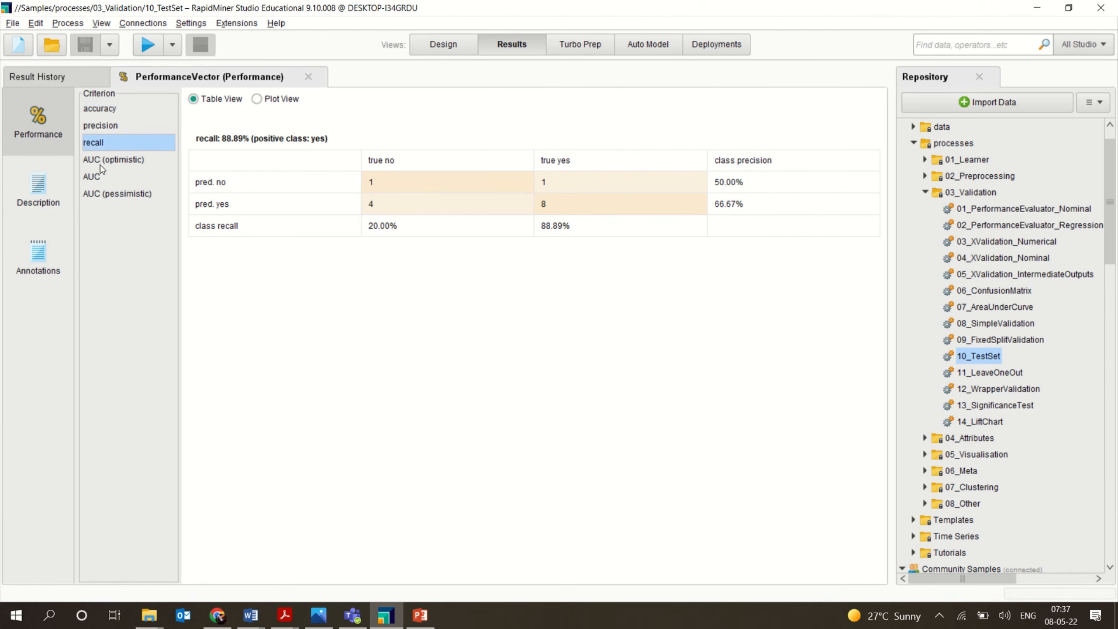
click(102, 163)
click(103, 190)
click(100, 179)
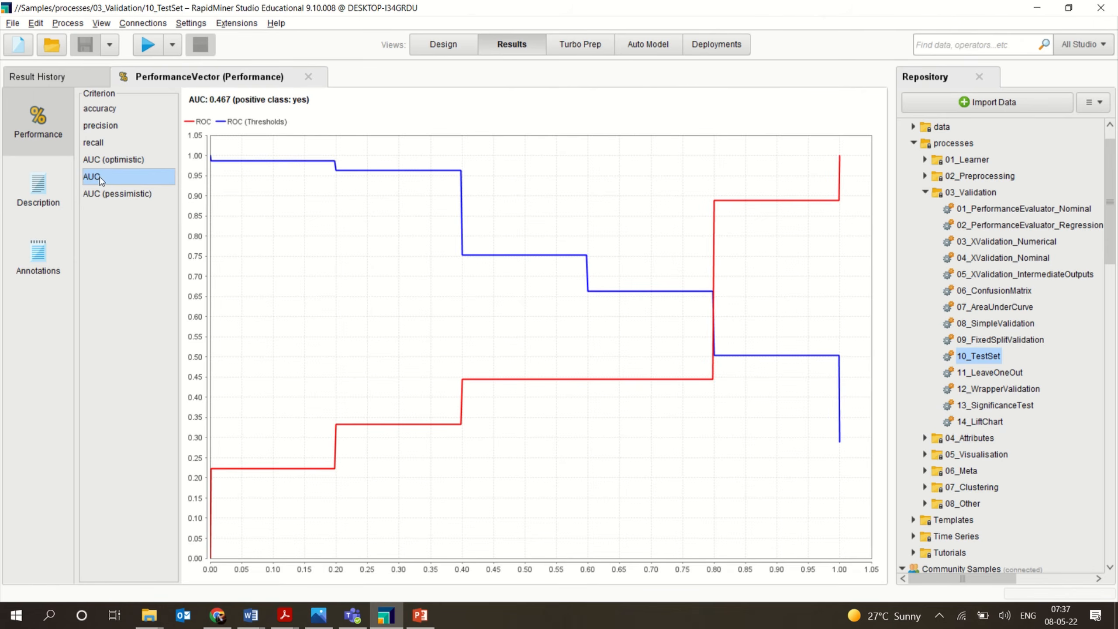
click(133, 147)
click(119, 110)
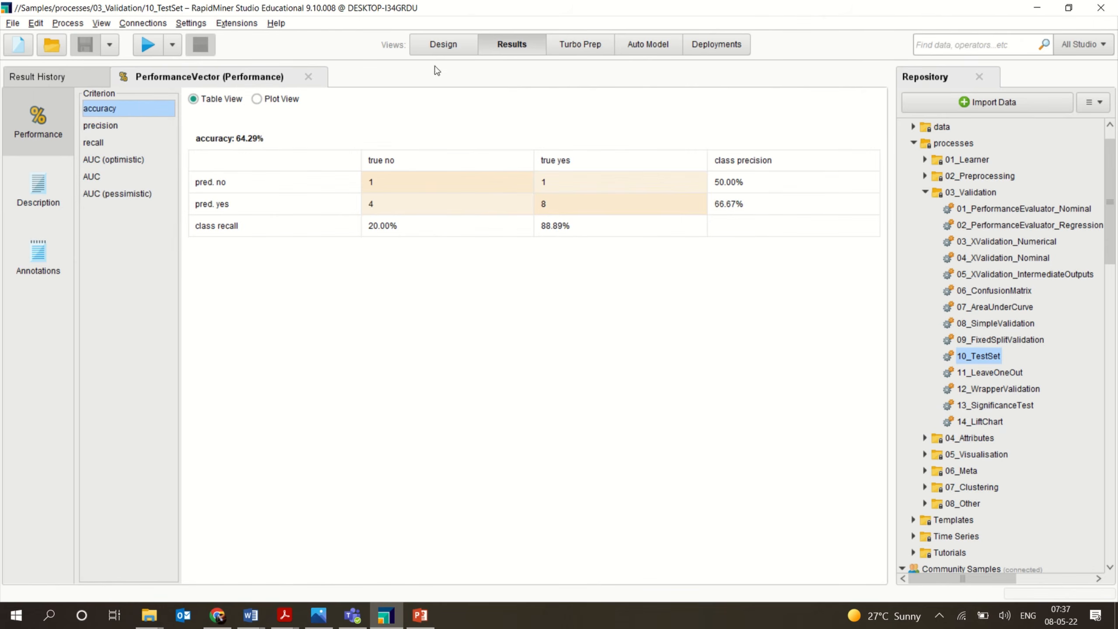
Browse the repository to the Templates folder and open the Medical Fraud Detection template process.
click(444, 45)
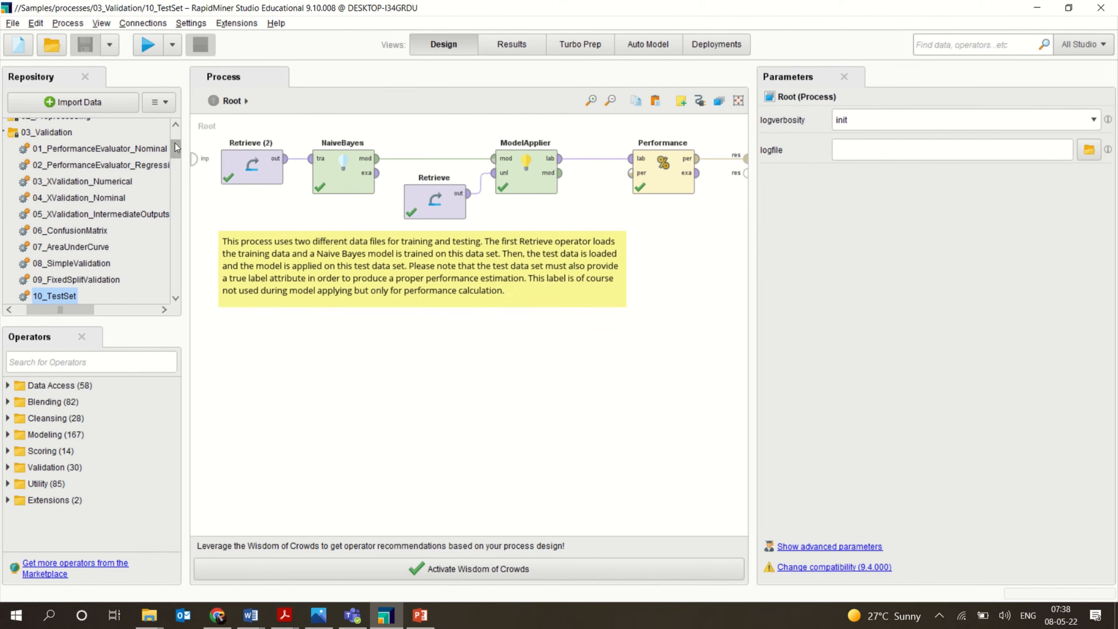
drag(176, 147, 177, 137)
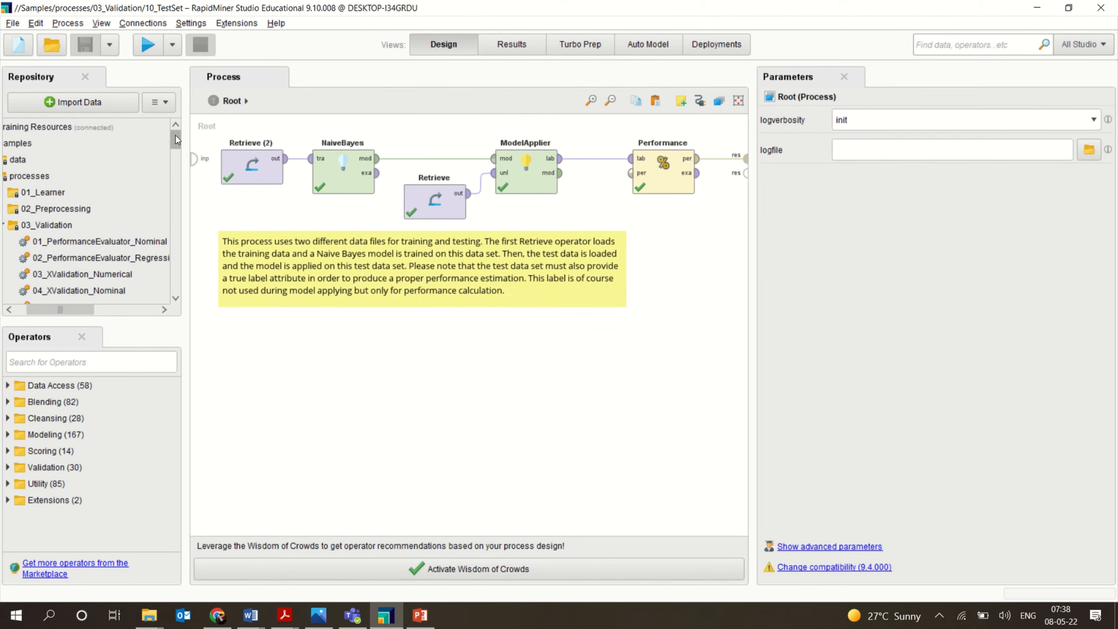
click(5, 227)
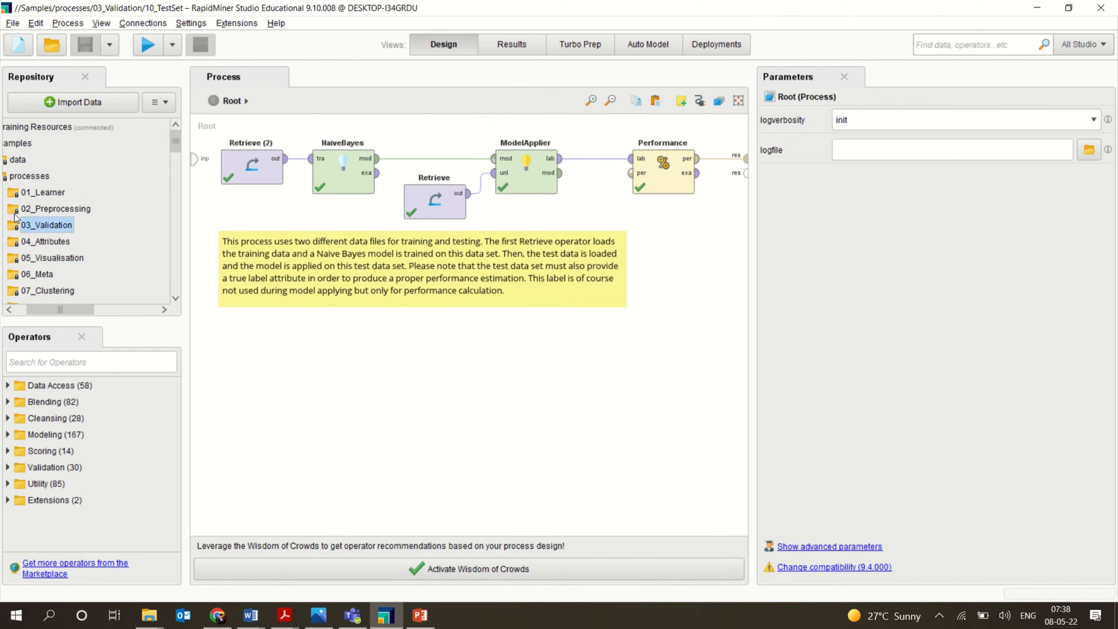
click(4, 210)
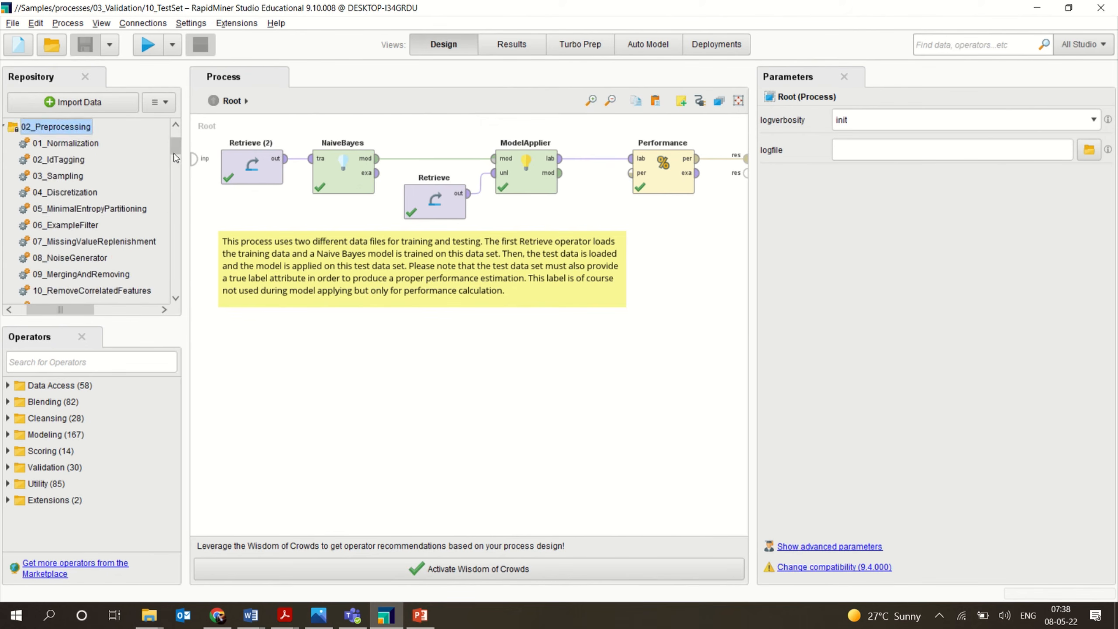
drag(176, 153, 177, 182)
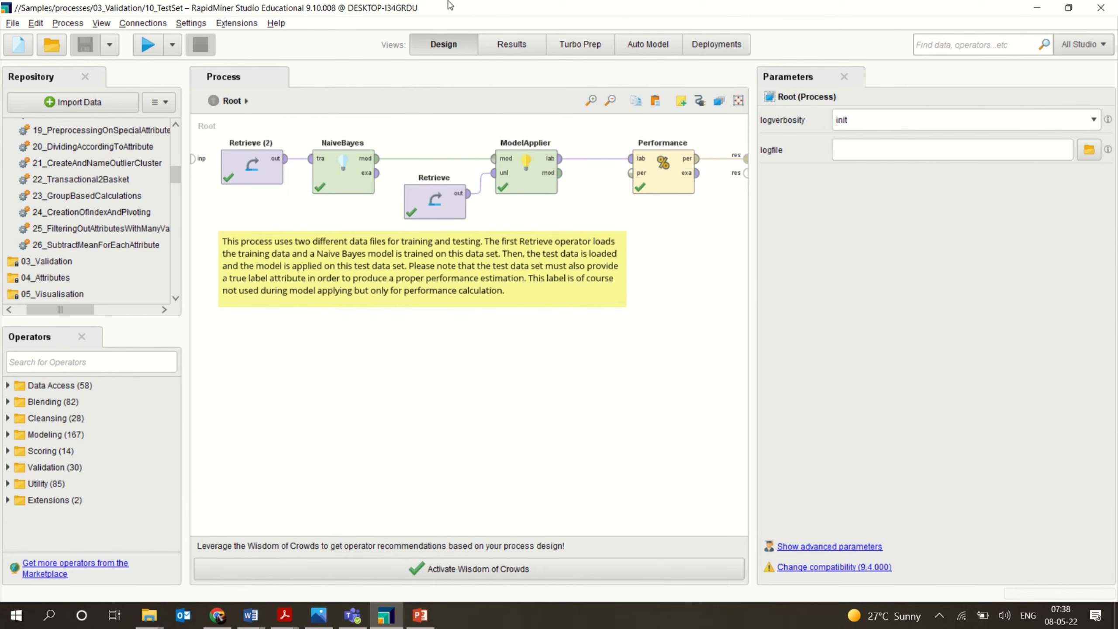
mouse_move(520, 55)
drag(179, 176, 180, 188)
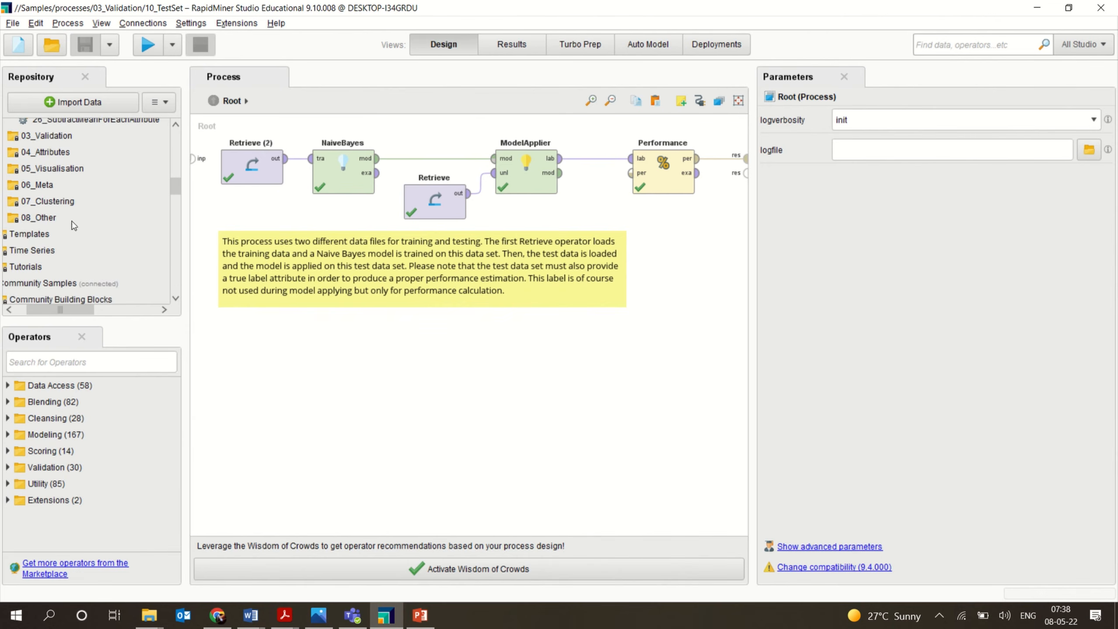
double_click(24, 234)
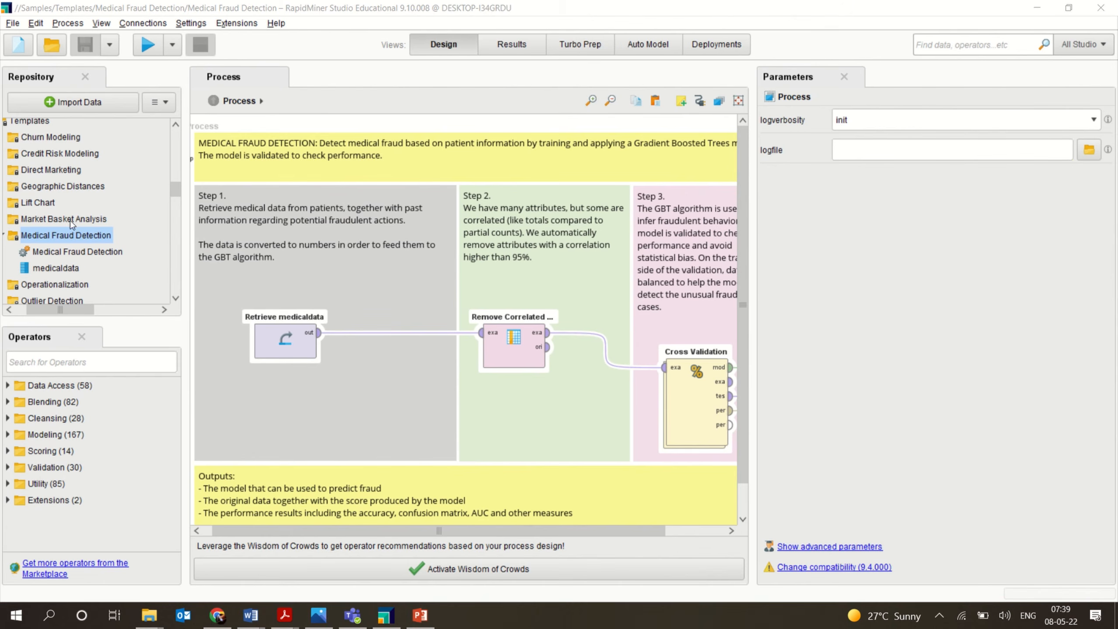
Open the medicaldata example set and sort it by the amount_paid column in descending order to examine the values.
double_click(50, 268)
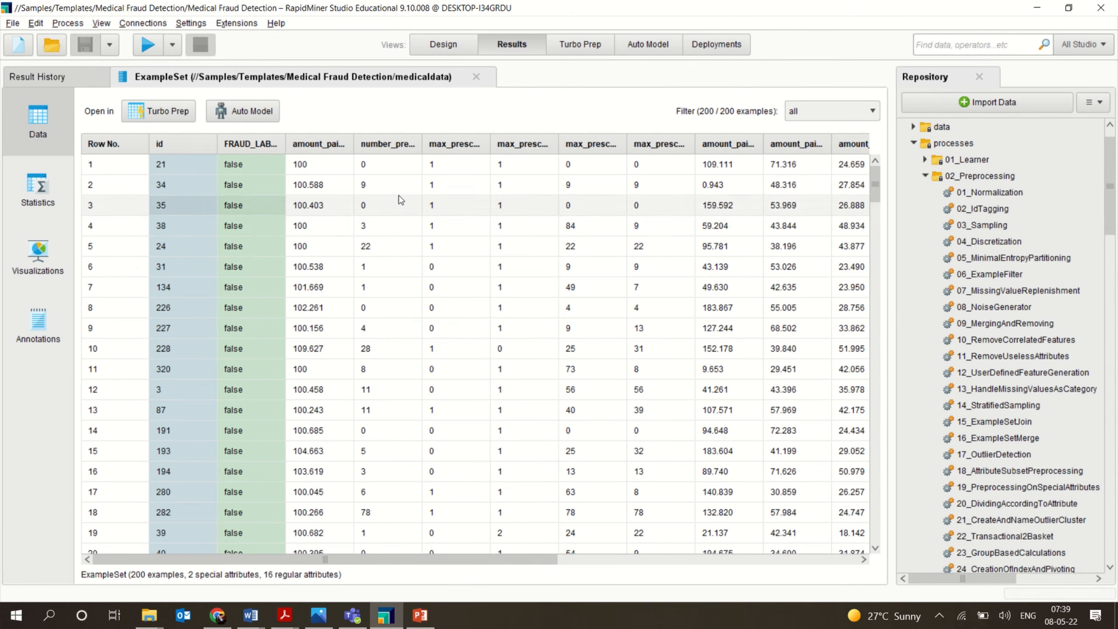
click(338, 151)
click(339, 149)
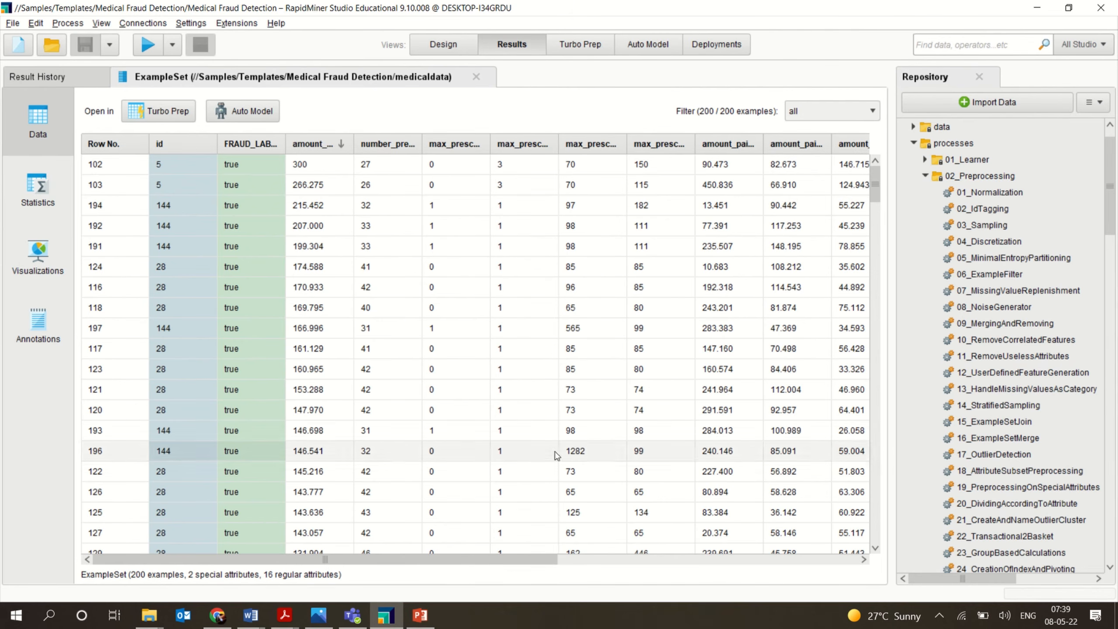
drag(503, 560, 396, 489)
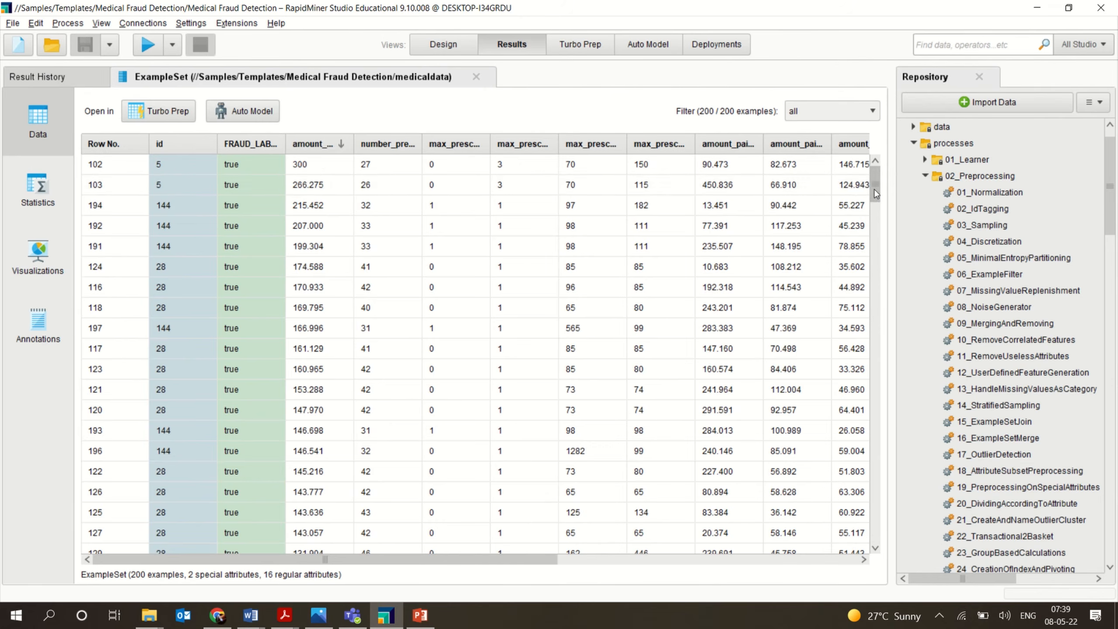
drag(877, 194, 902, 146)
click(454, 40)
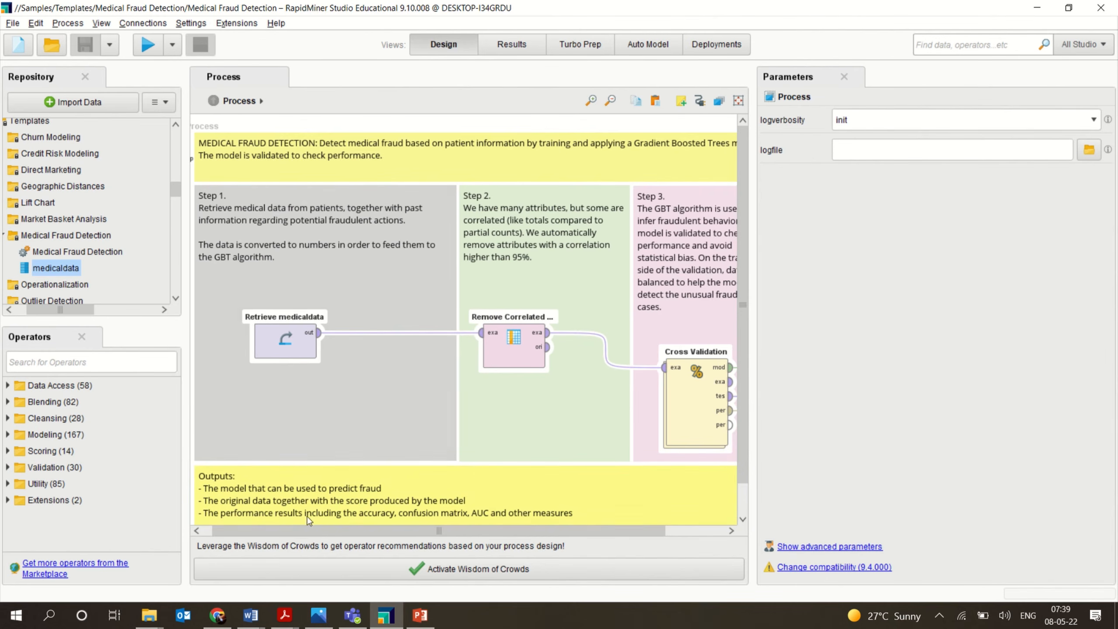
Inspect the operators inside the template's Cross Validation subprocess and return to the main process.
drag(308, 531, 428, 522)
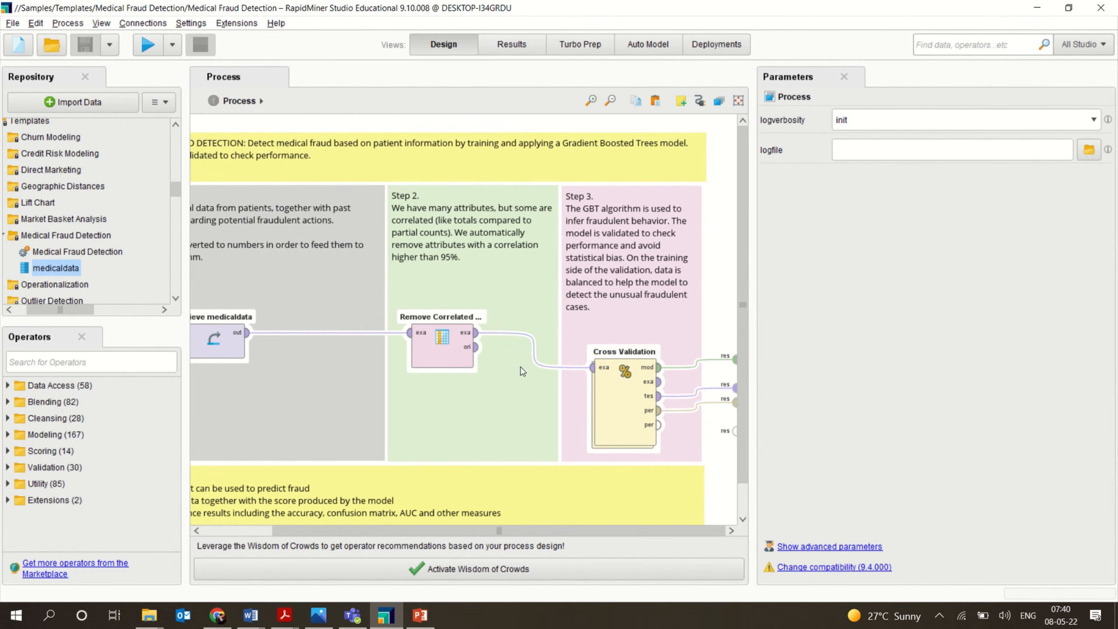
double_click(613, 407)
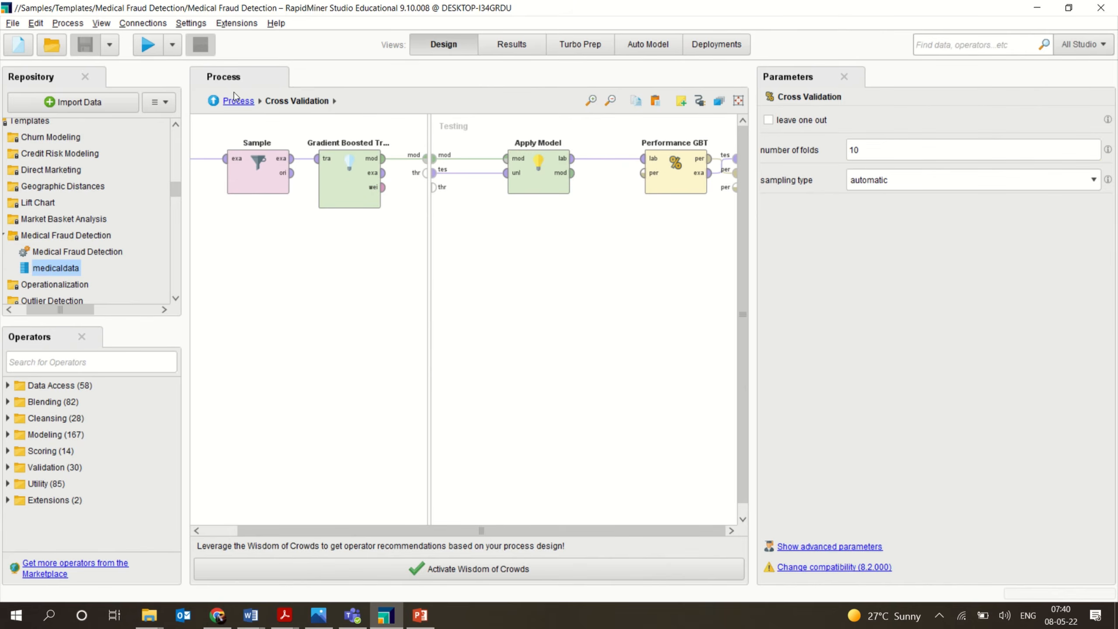
click(213, 101)
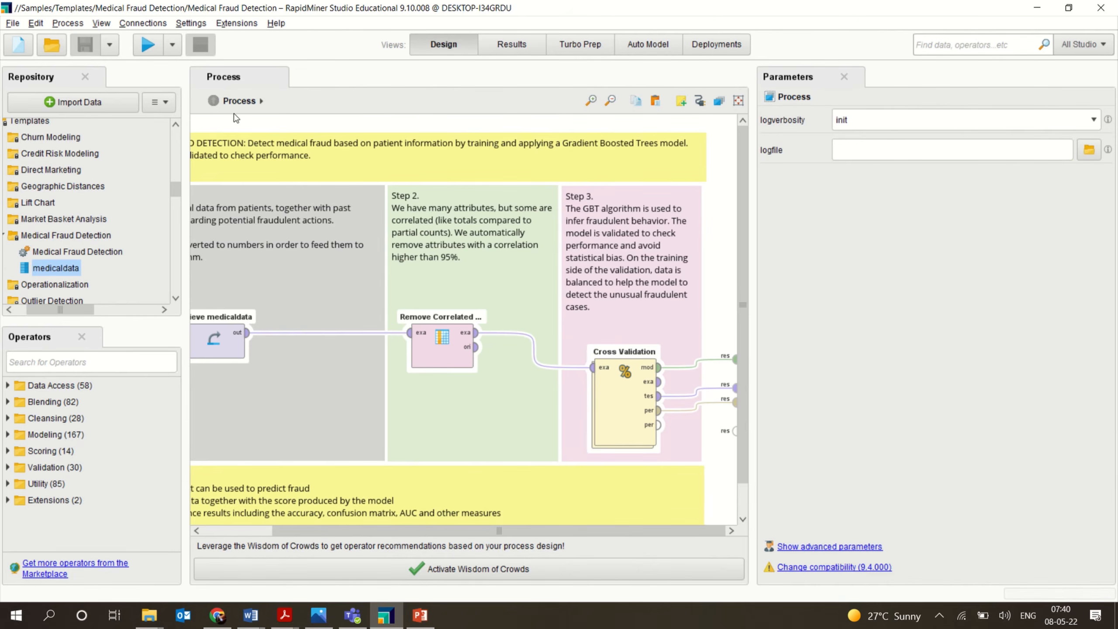
Run the Medical Fraud Detection process and open its results.
click(148, 46)
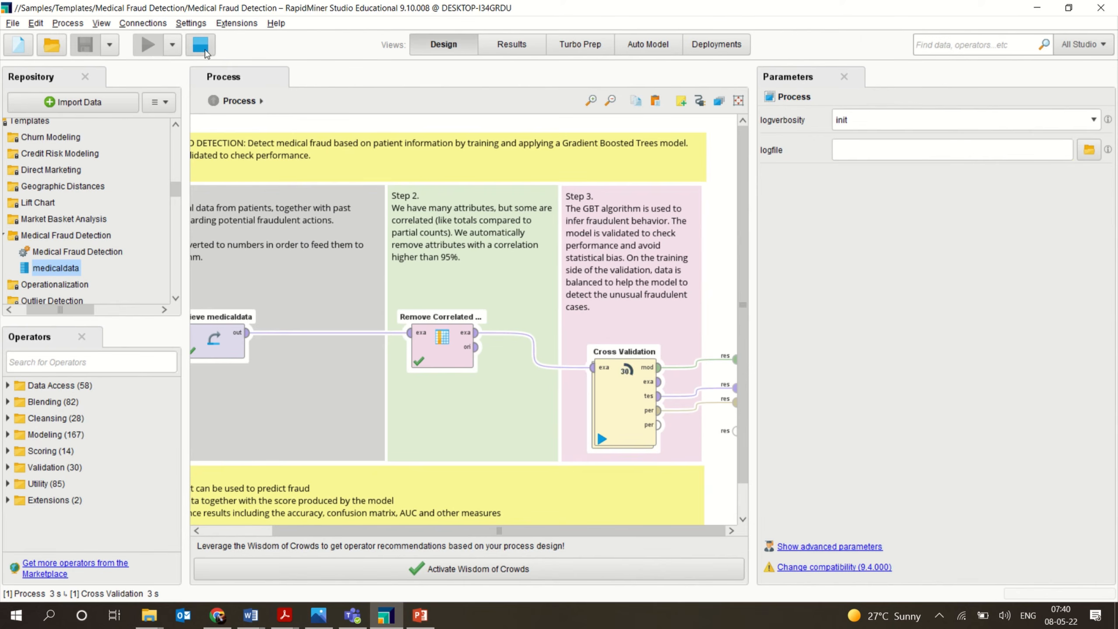
click(514, 40)
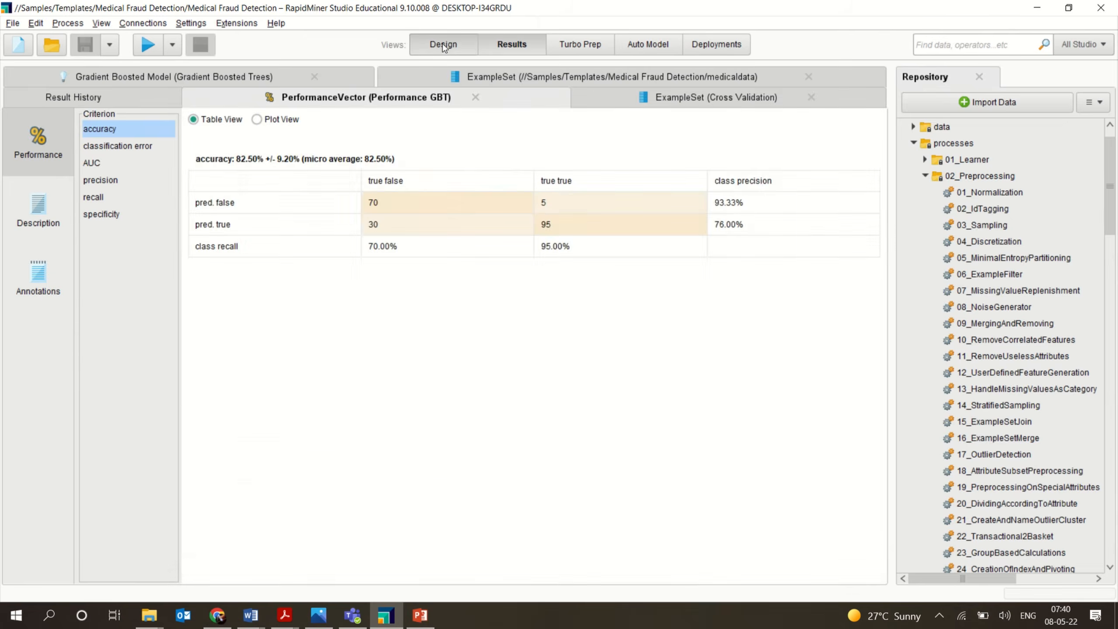
click(438, 44)
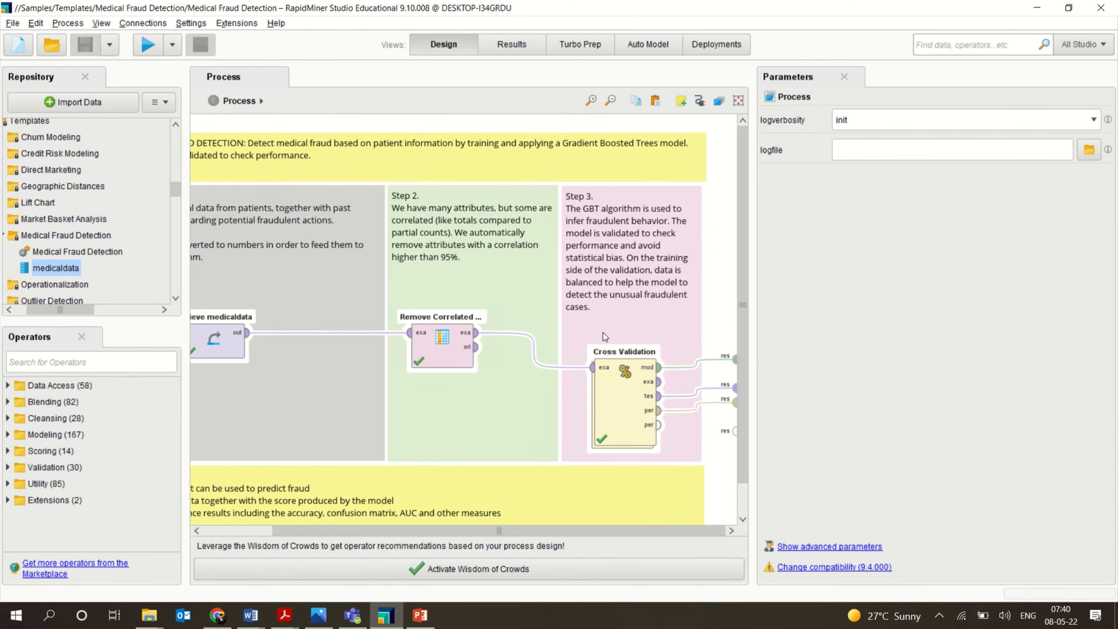
click(489, 45)
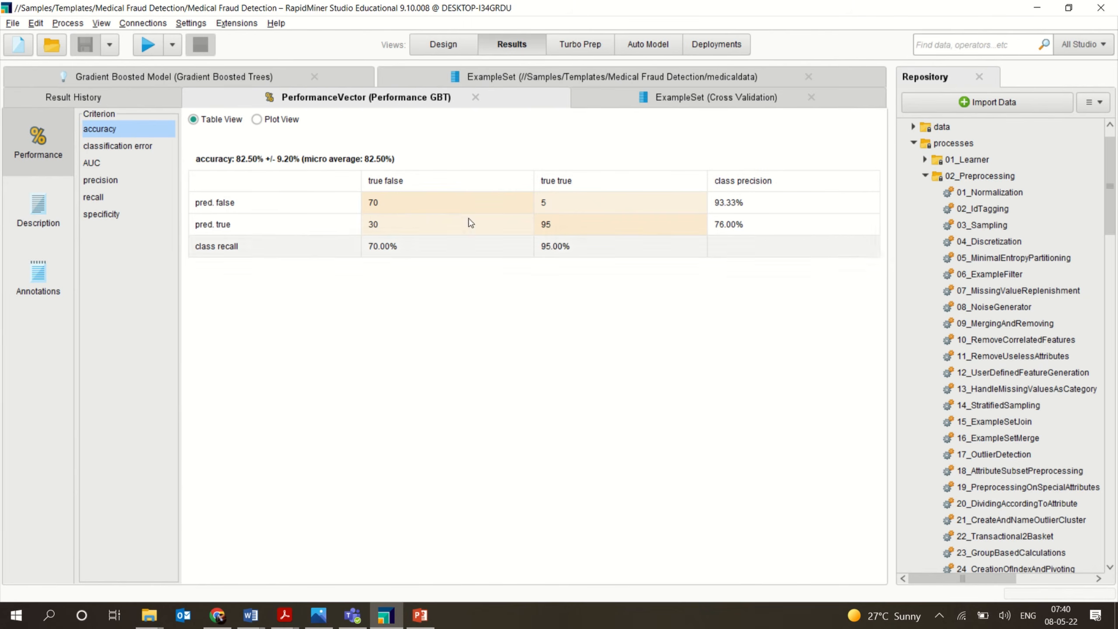
Review the GBT performance under classification error, AUC, precision, recall and specificity criteria.
click(149, 147)
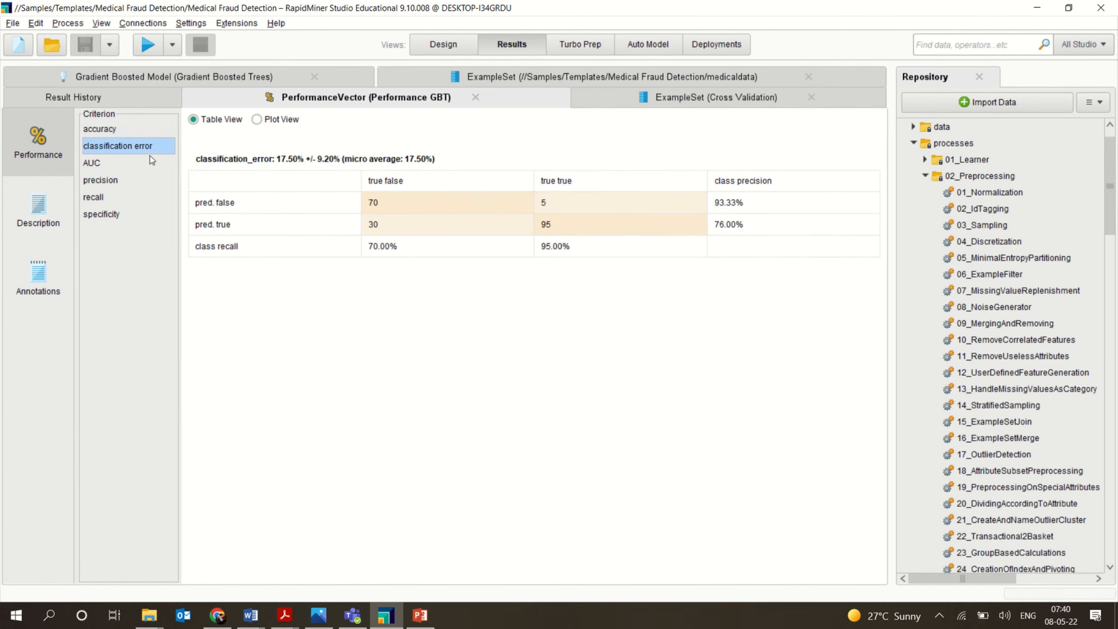
click(119, 165)
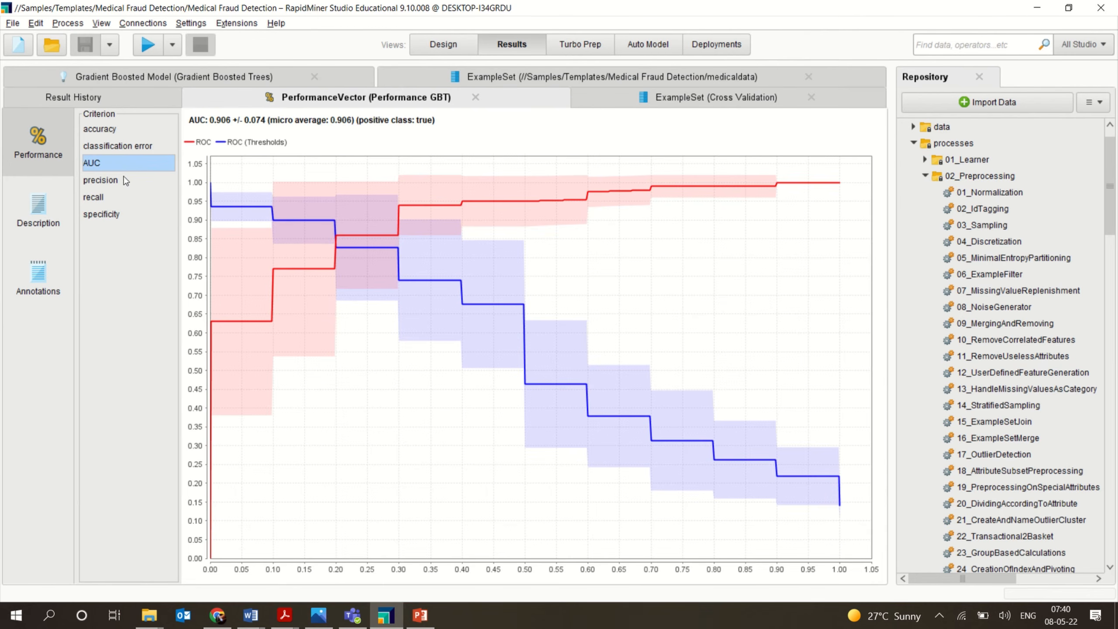
click(126, 179)
click(110, 197)
click(104, 212)
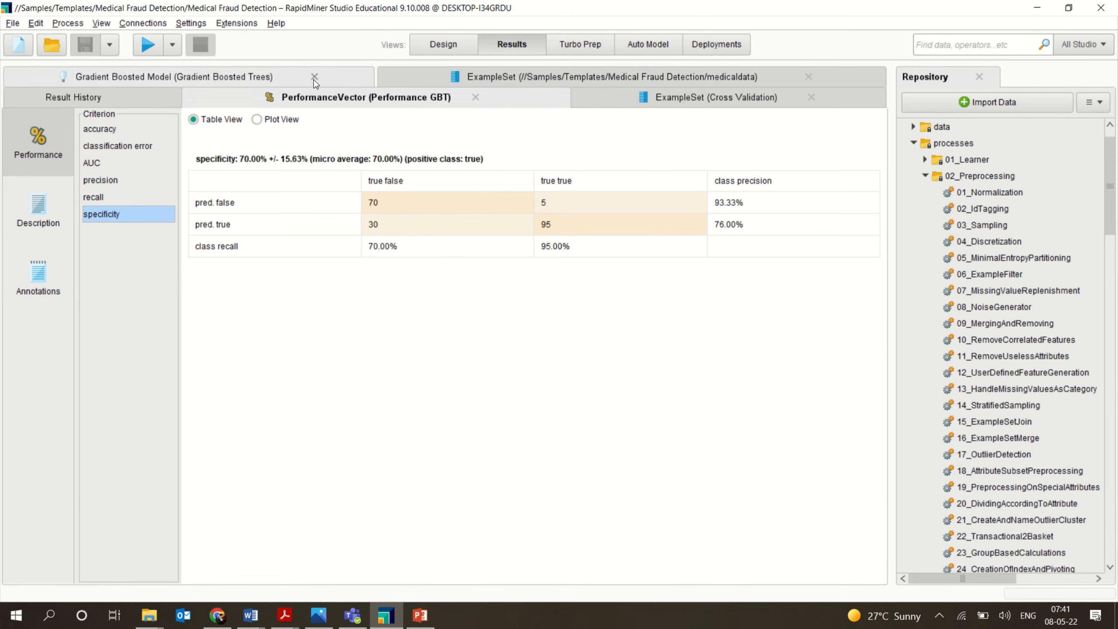
Open the Gradient Boosted Model result and inspect its first two trees.
click(286, 77)
click(445, 44)
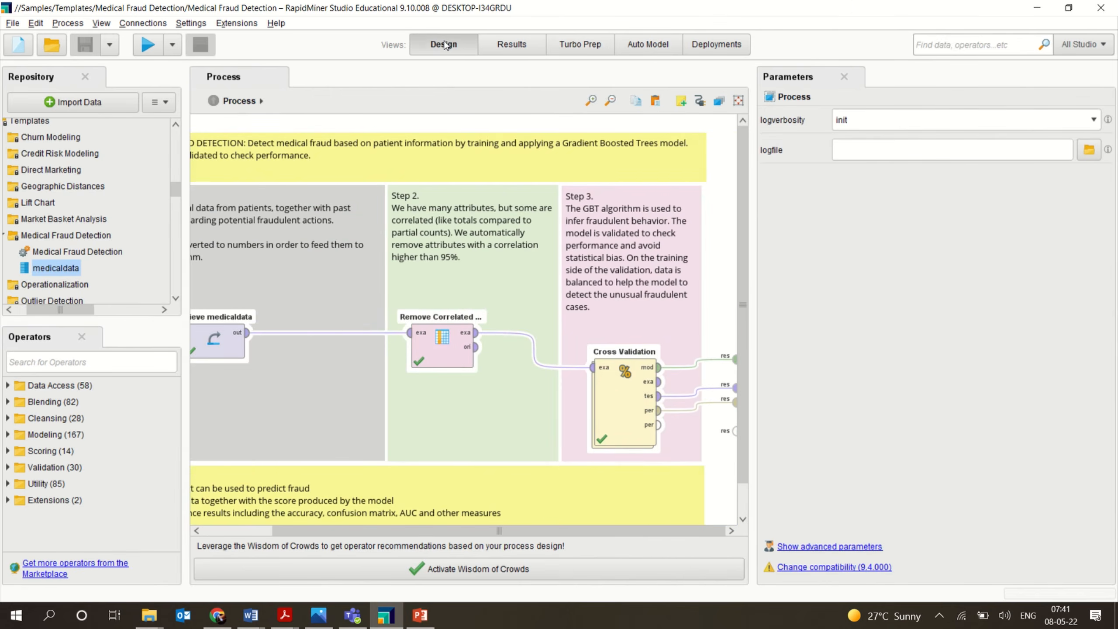
click(511, 45)
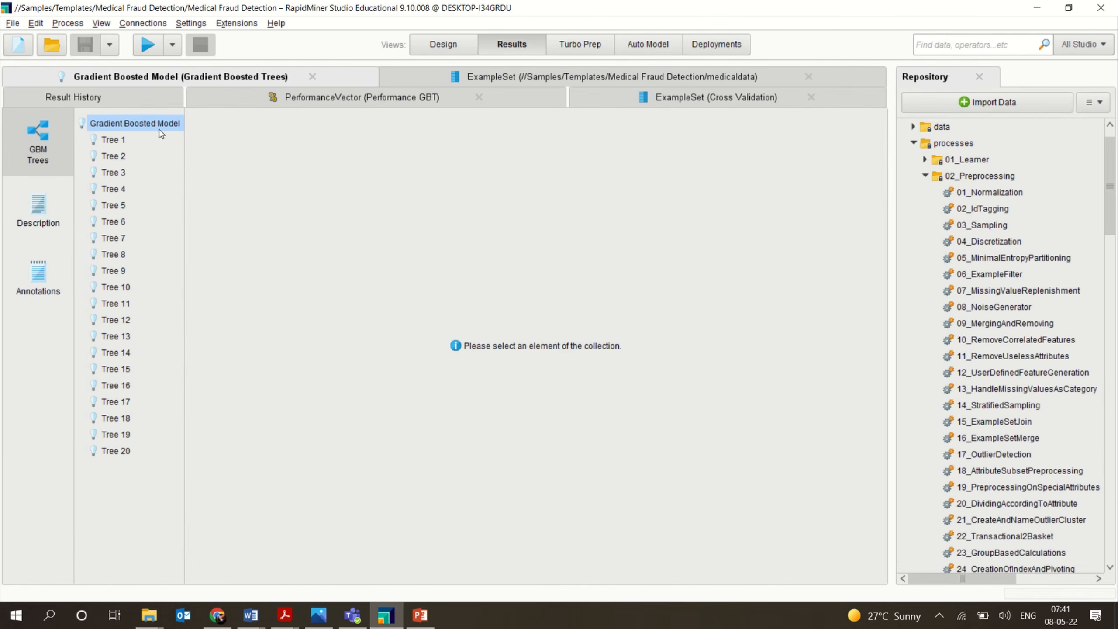
click(108, 142)
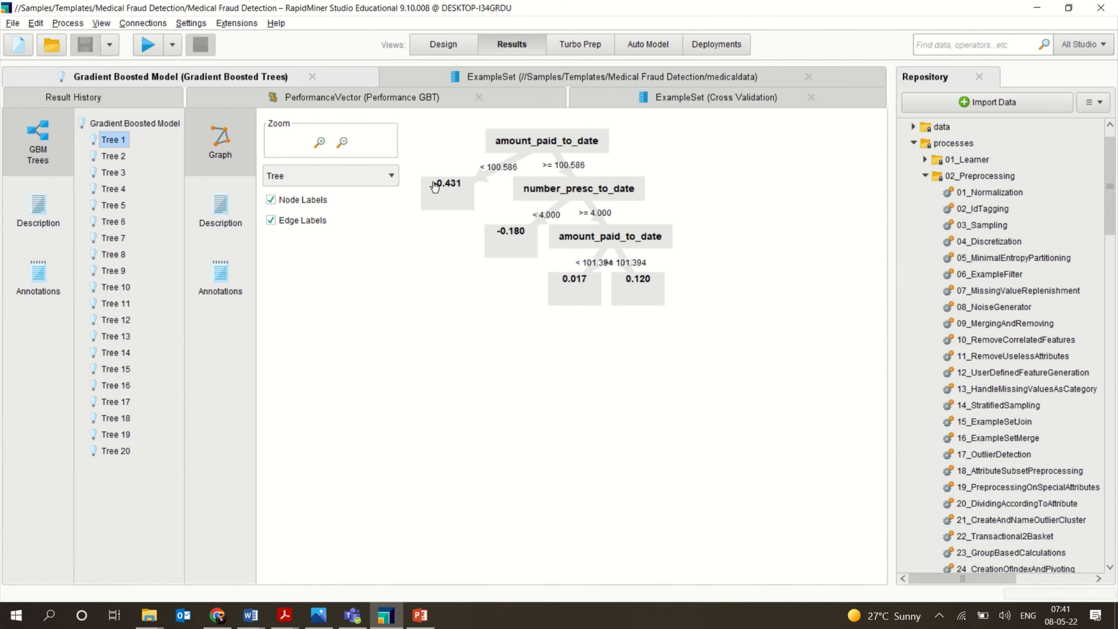
click(110, 159)
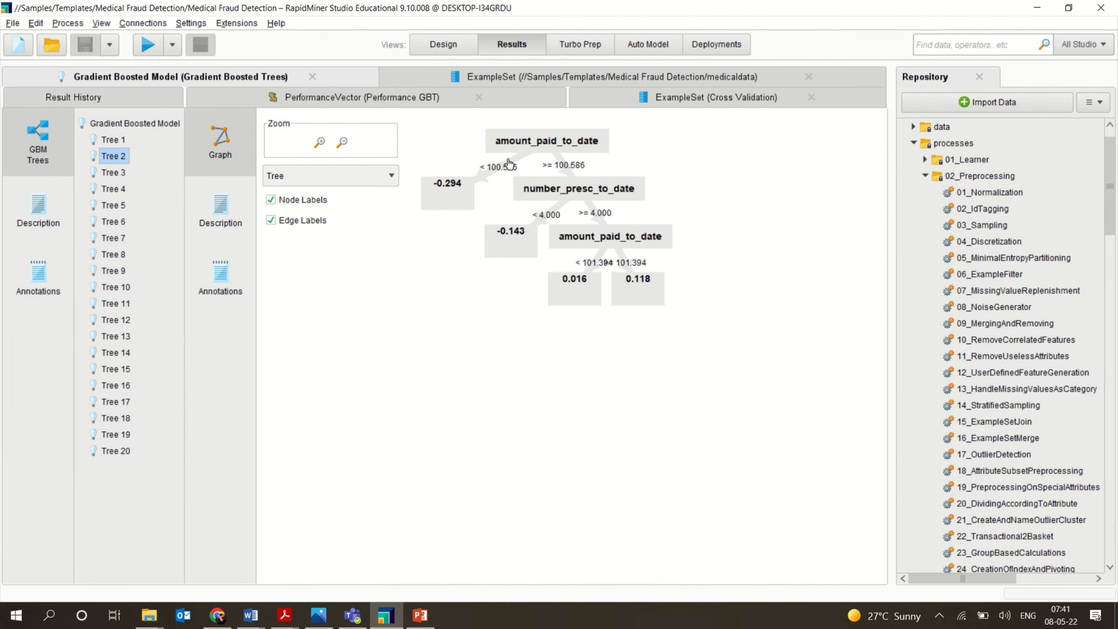
Inspect trees 3, 4 and 8 of the Gradient Boosted Model.
click(124, 172)
click(115, 191)
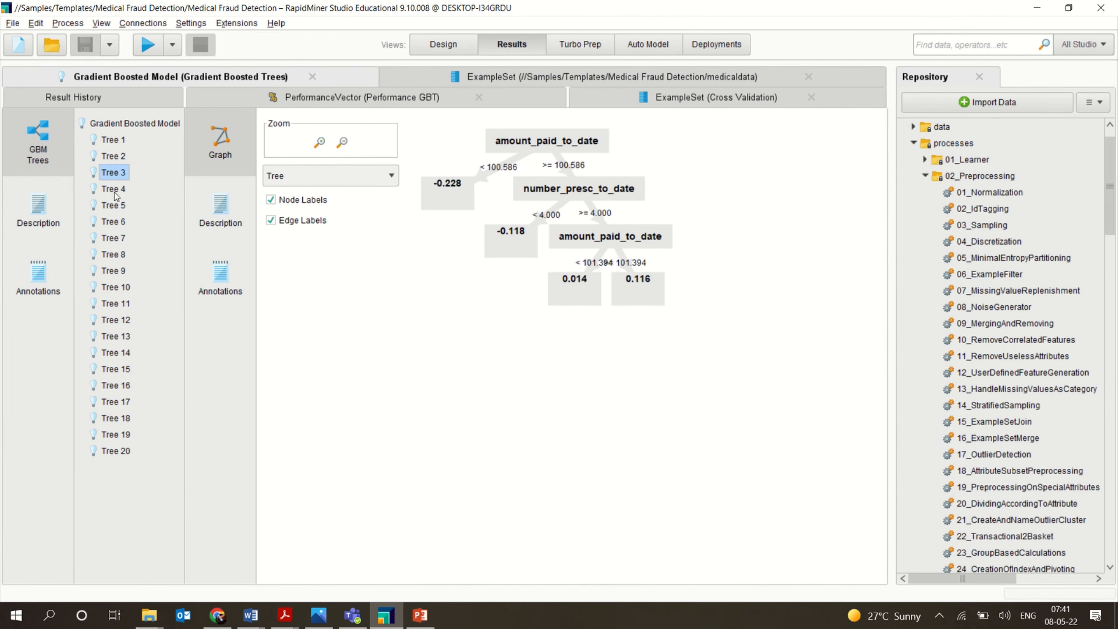
click(111, 258)
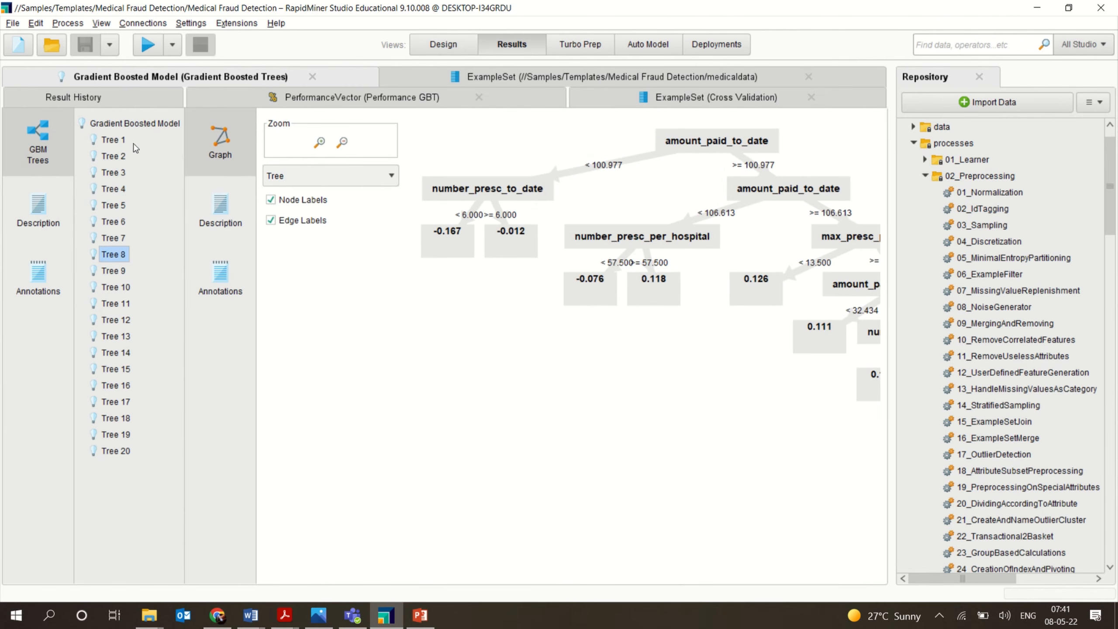
click(134, 124)
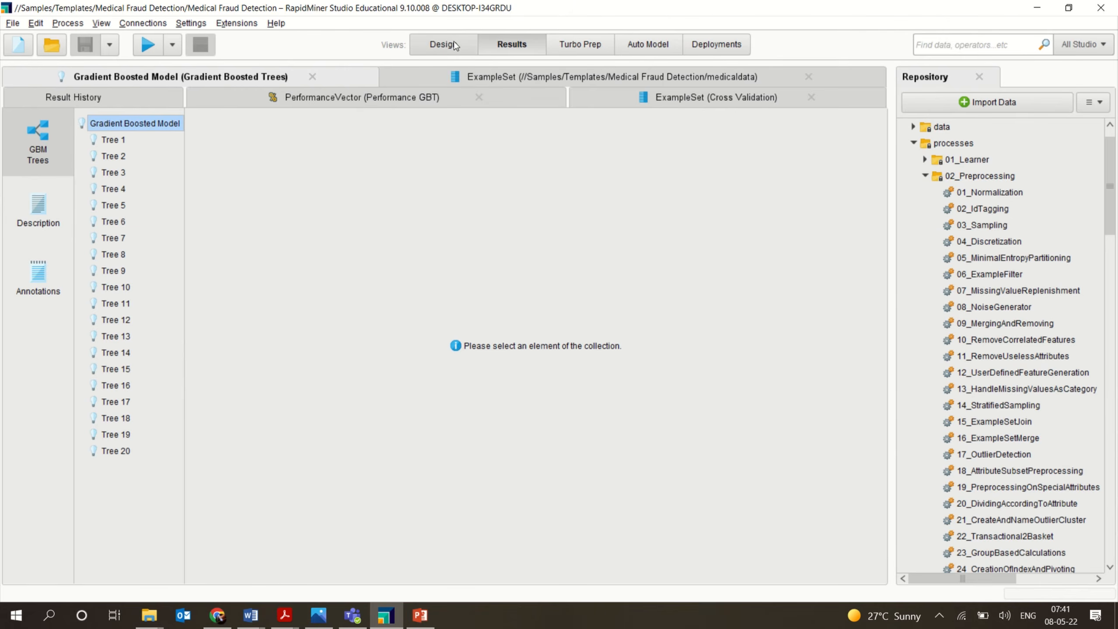
Glance at the medicaldata example set and GBT performance results, and close the Gradient Boosted Model result.
click(405, 80)
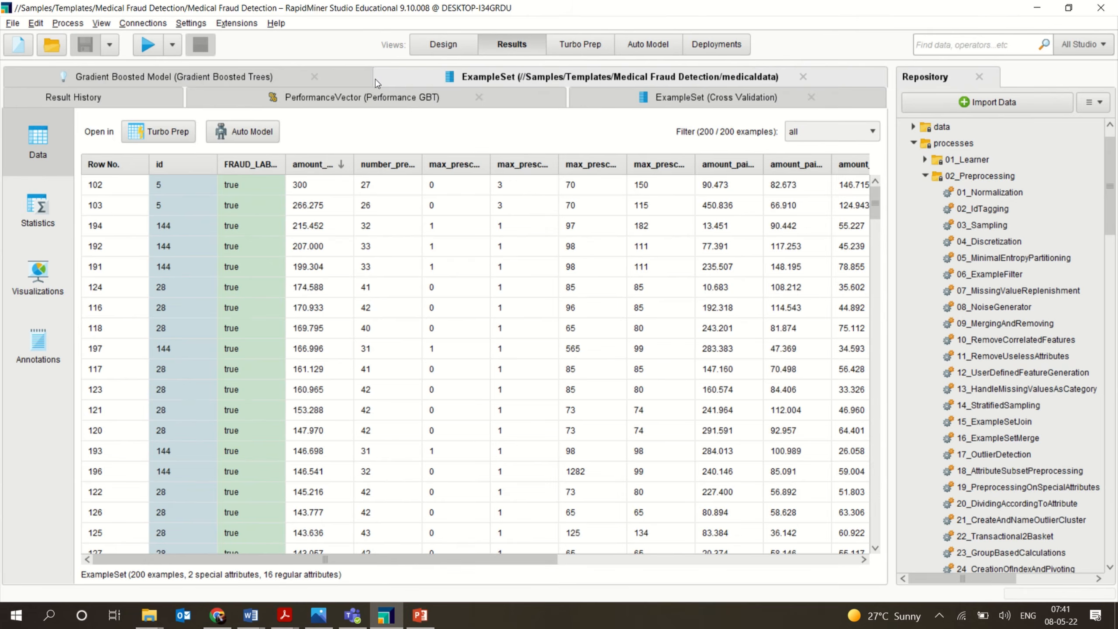
click(278, 99)
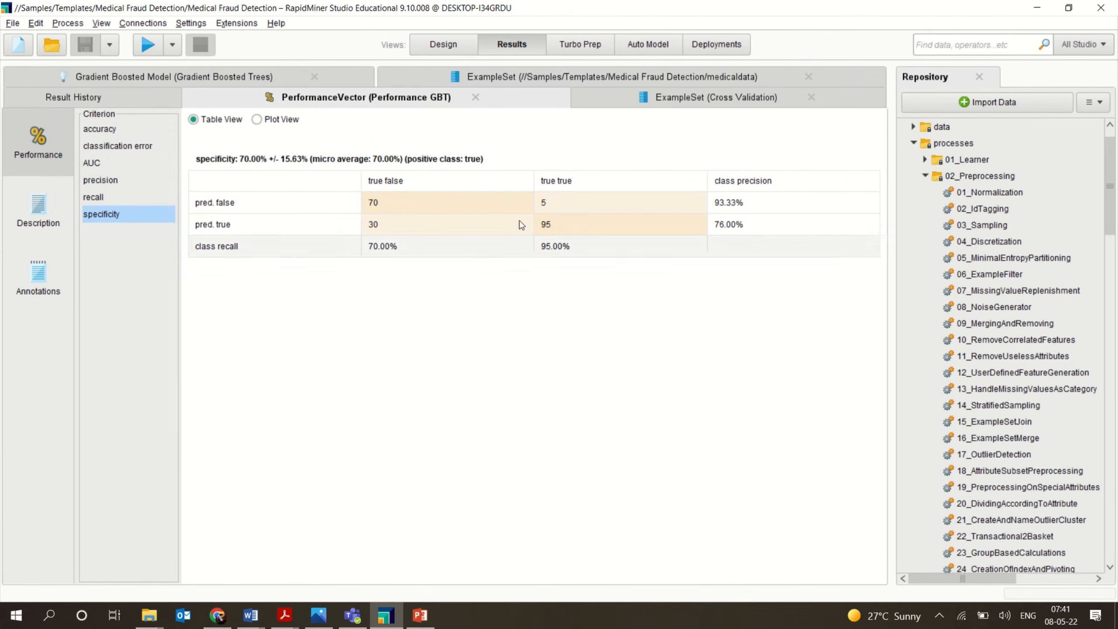
click(317, 80)
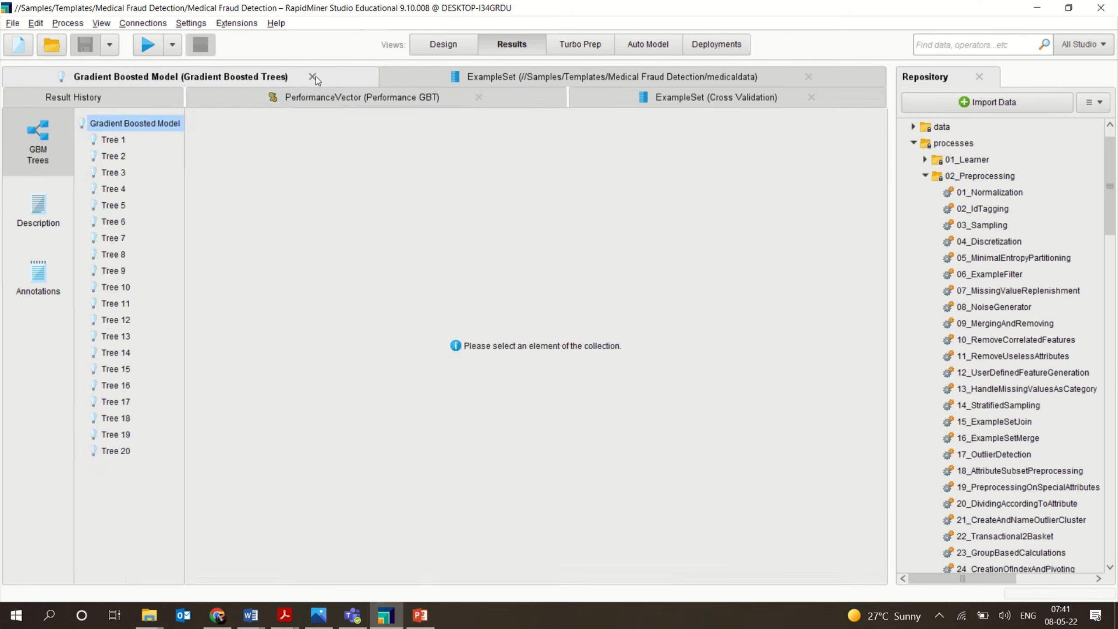
click(313, 77)
Switch to the design view and open the Cross Validation subprocess of the template.
click(456, 47)
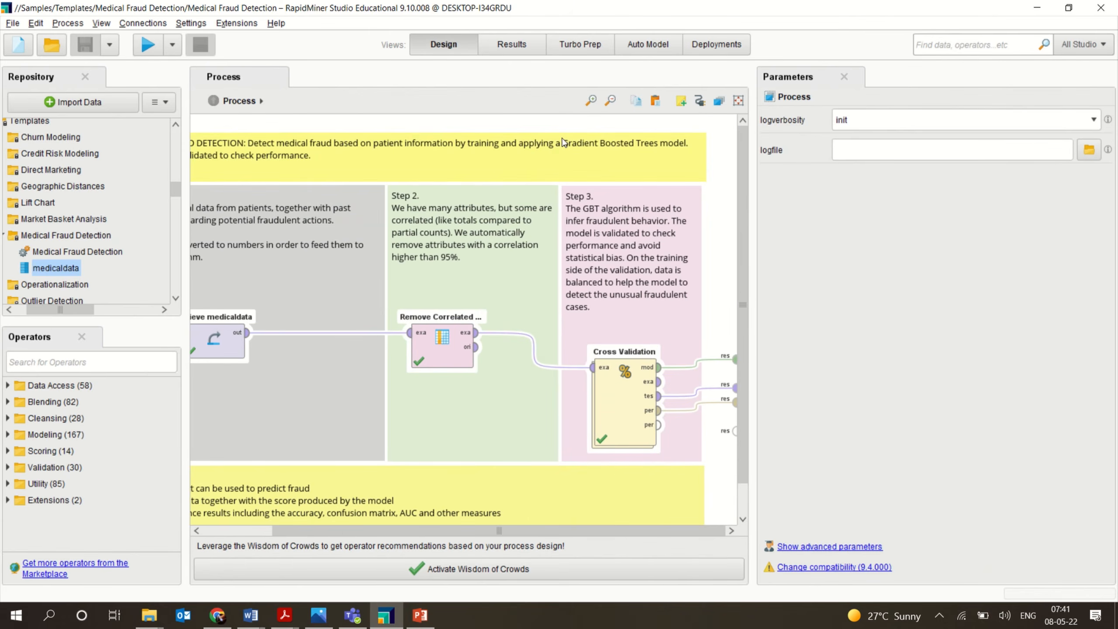
click(633, 407)
double_click(633, 408)
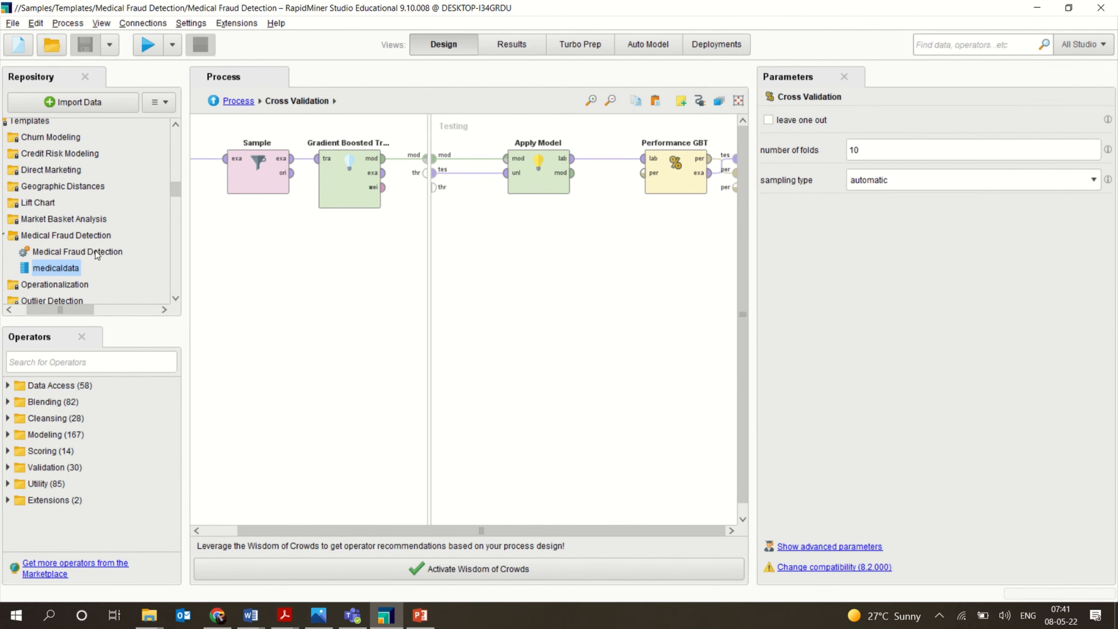
Collapse the Samples processes and Templates folders in the repository to reveal the Local Repository contents.
drag(177, 192, 175, 128)
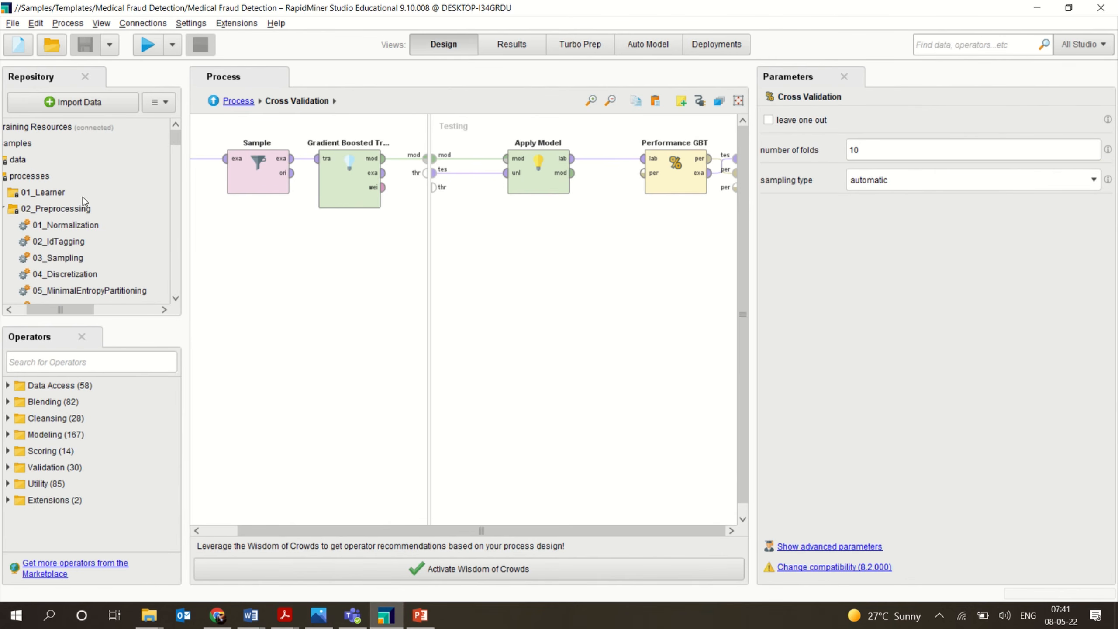
click(6, 210)
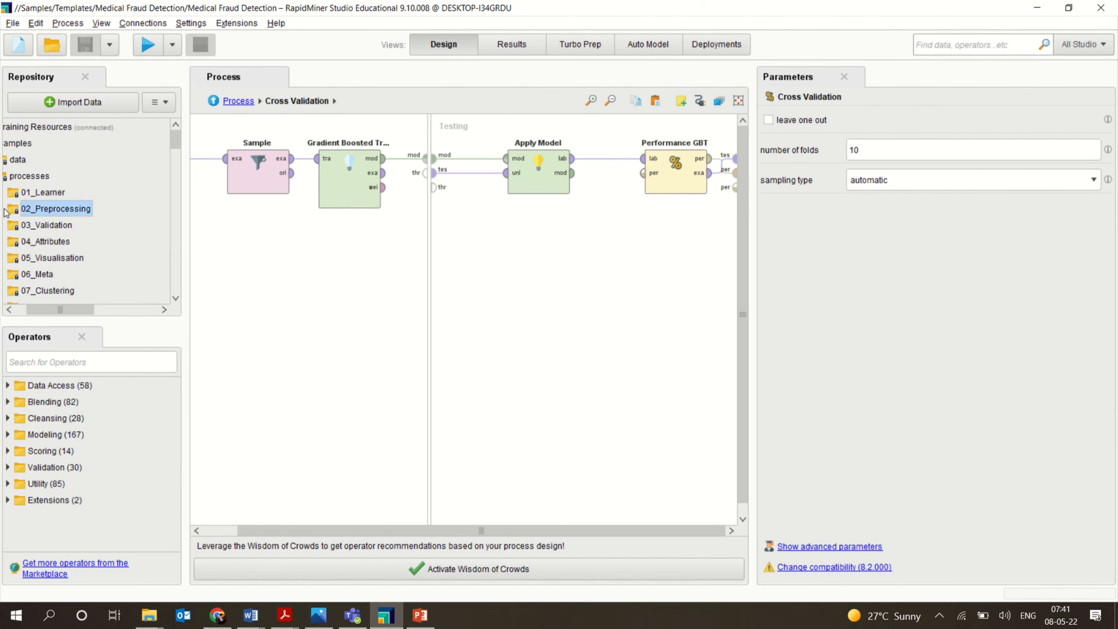
click(6, 177)
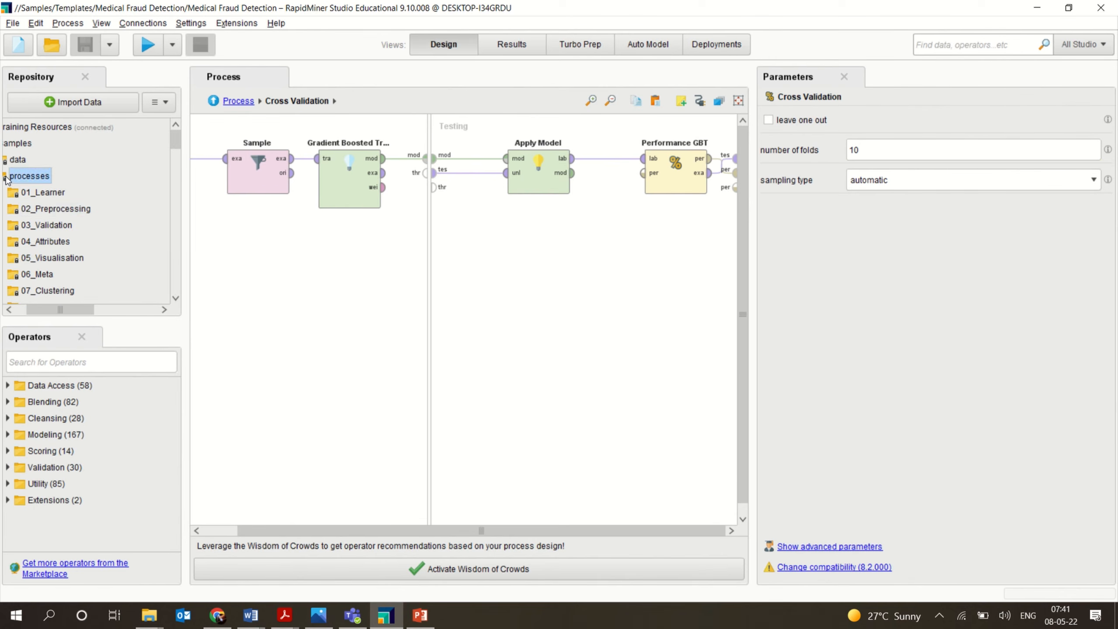
drag(79, 309, 67, 309)
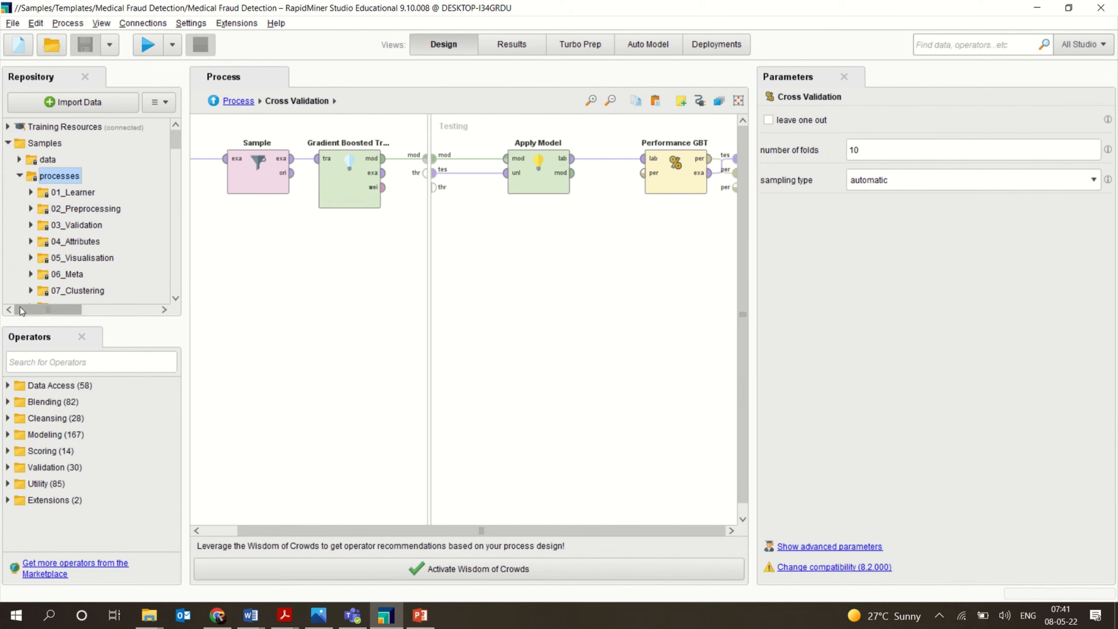
click(20, 176)
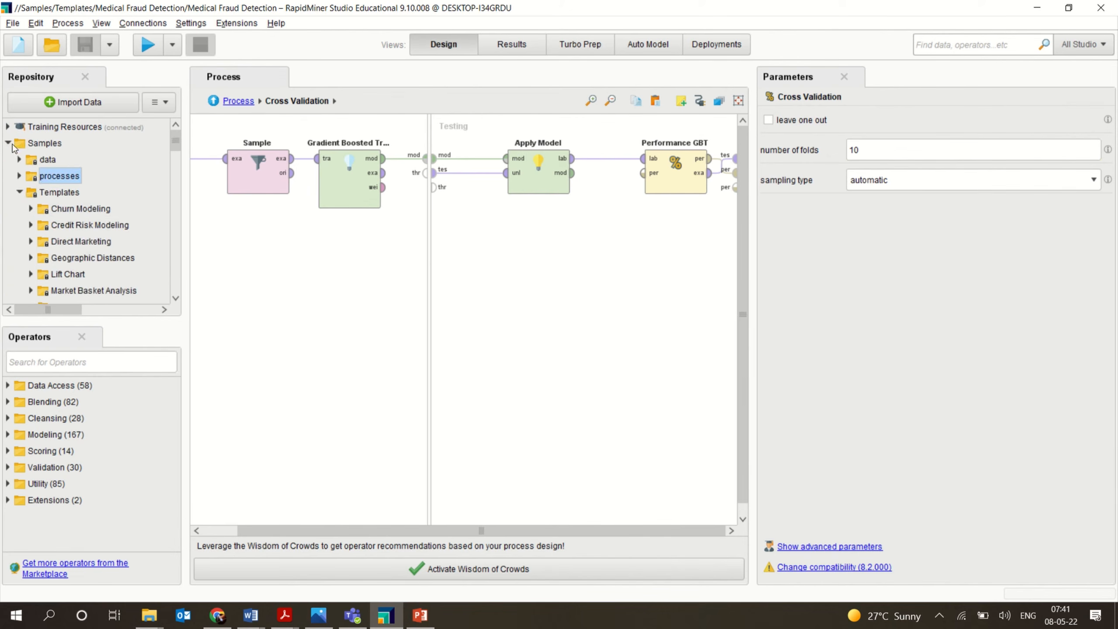
click(8, 143)
click(8, 160)
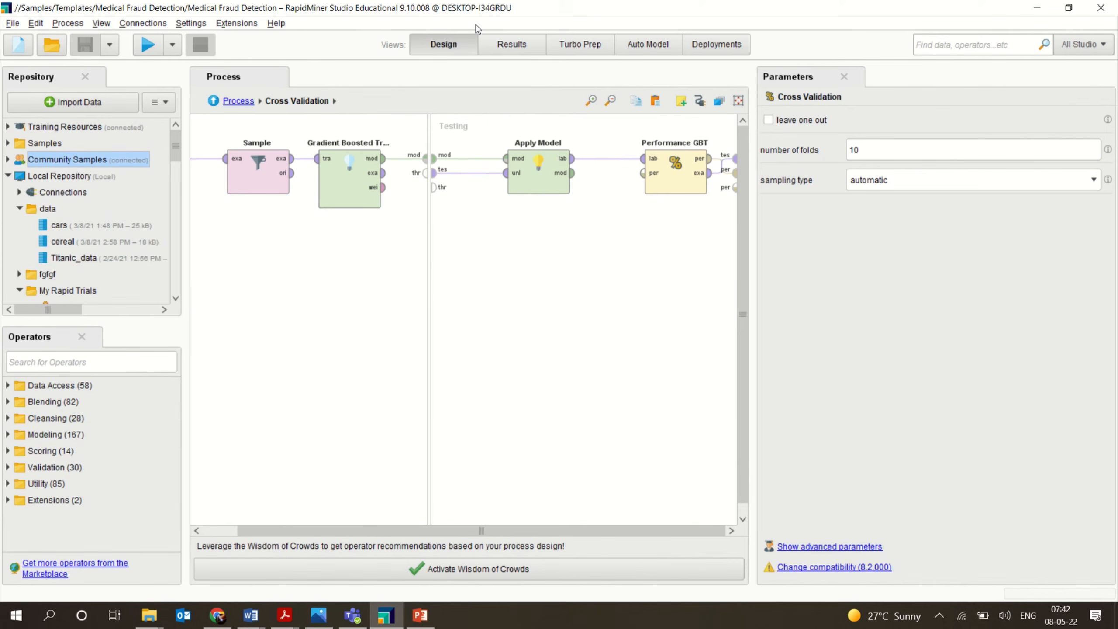
mouse_move(541, 17)
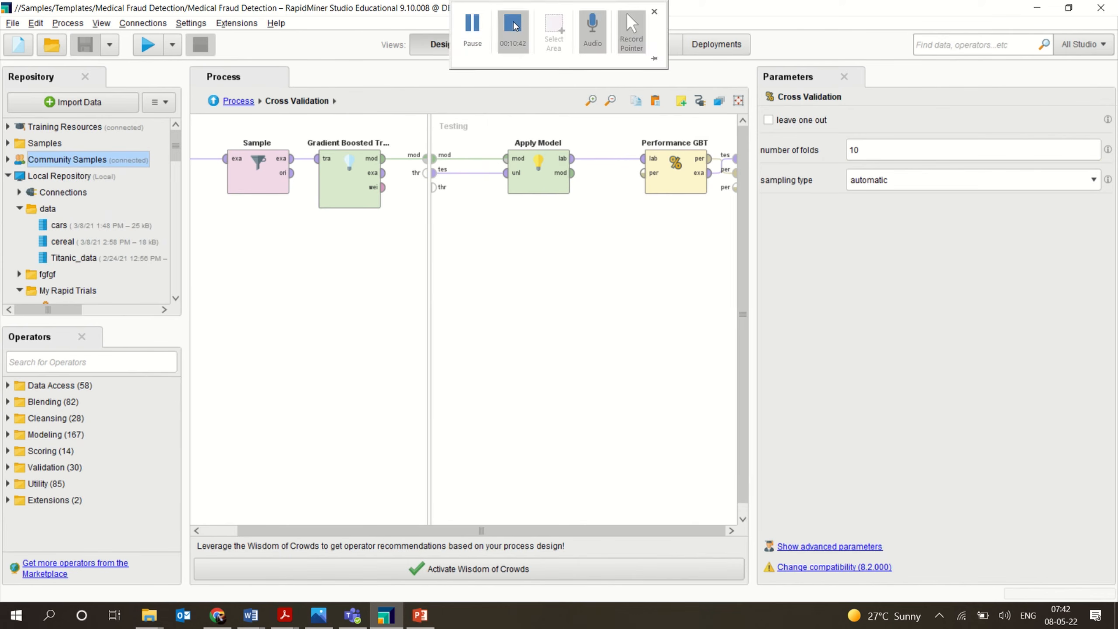